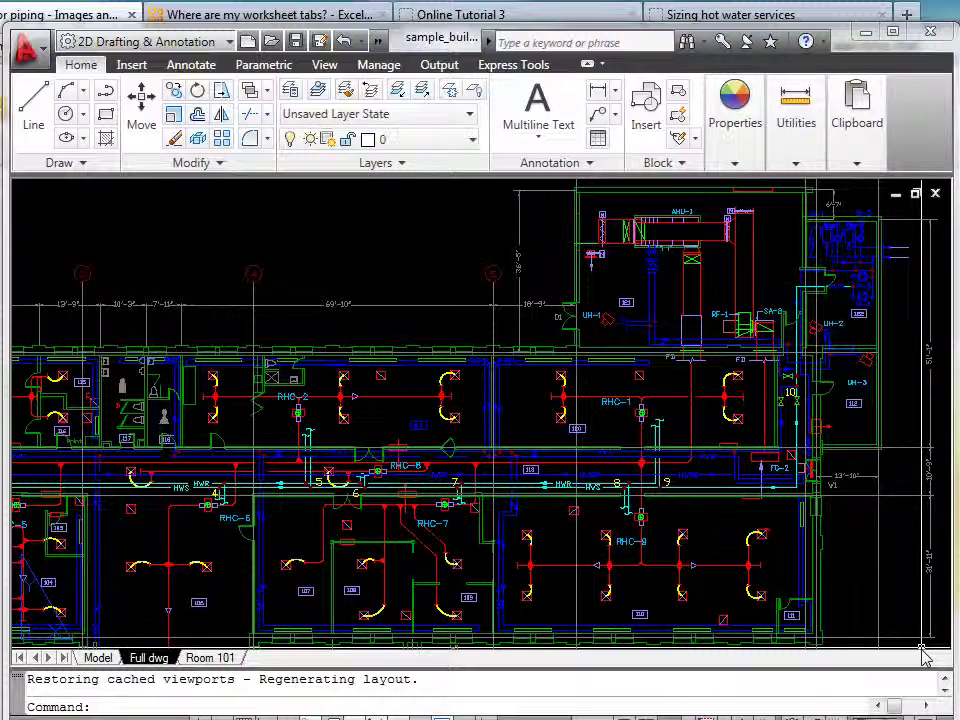
Step: Switch to the Room 101 layout and window-select the RHC-4 branch piping and unit
{"action": "left_click", "coordinate": [246, 300]}
{"action": "left_click", "coordinate": [246, 303]}
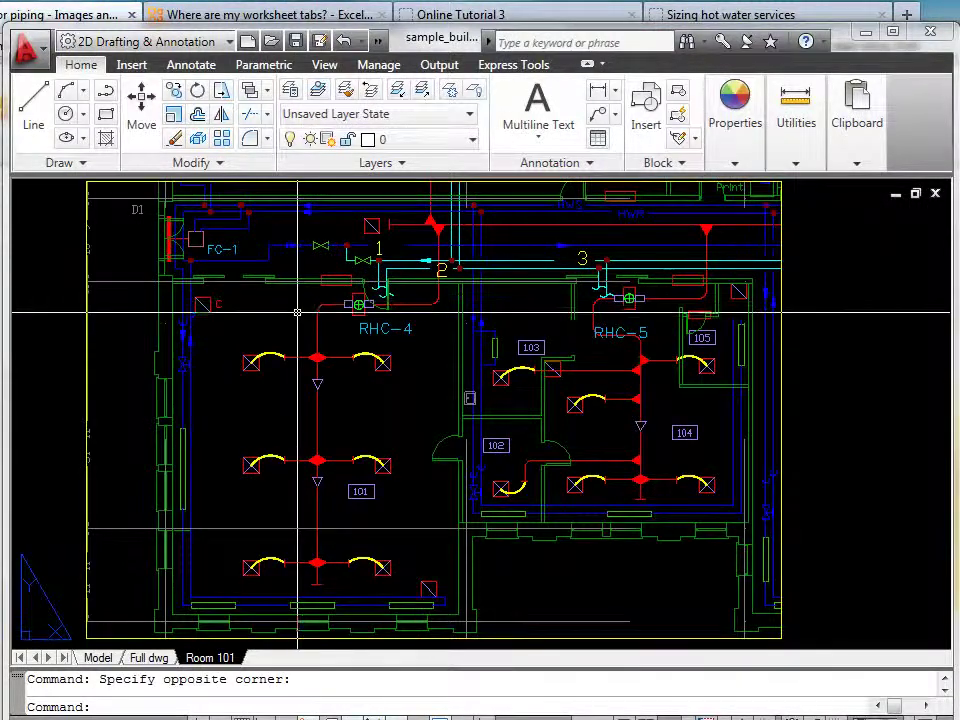
{"action": "left_click", "coordinate": [246, 303]}
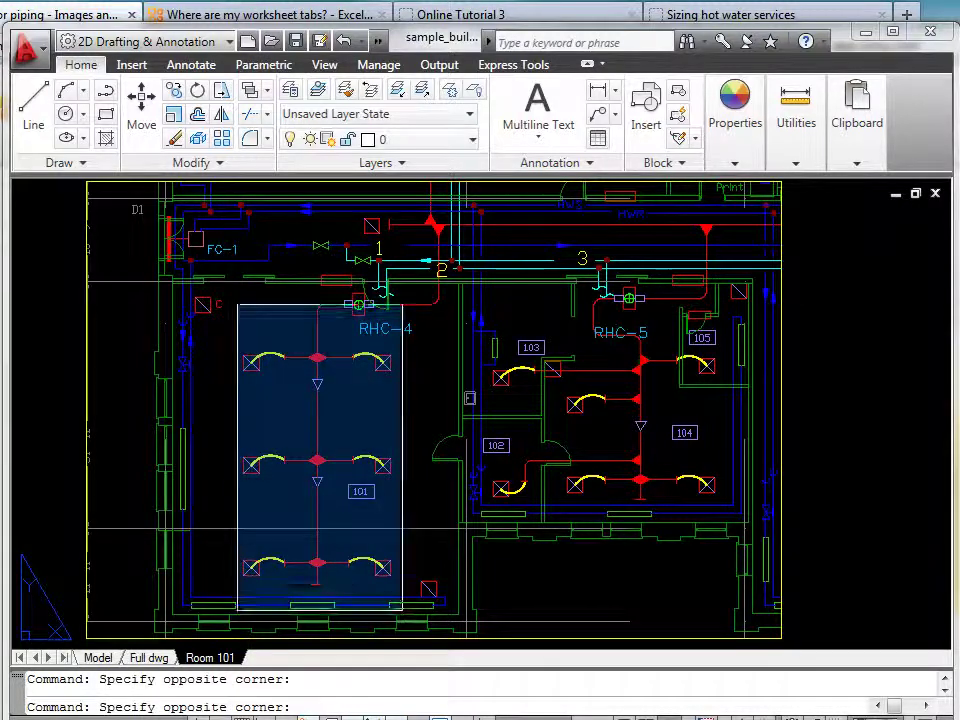
{"action": "left_click", "coordinate": [401, 607]}
{"action": "left_click", "coordinate": [313, 296]}
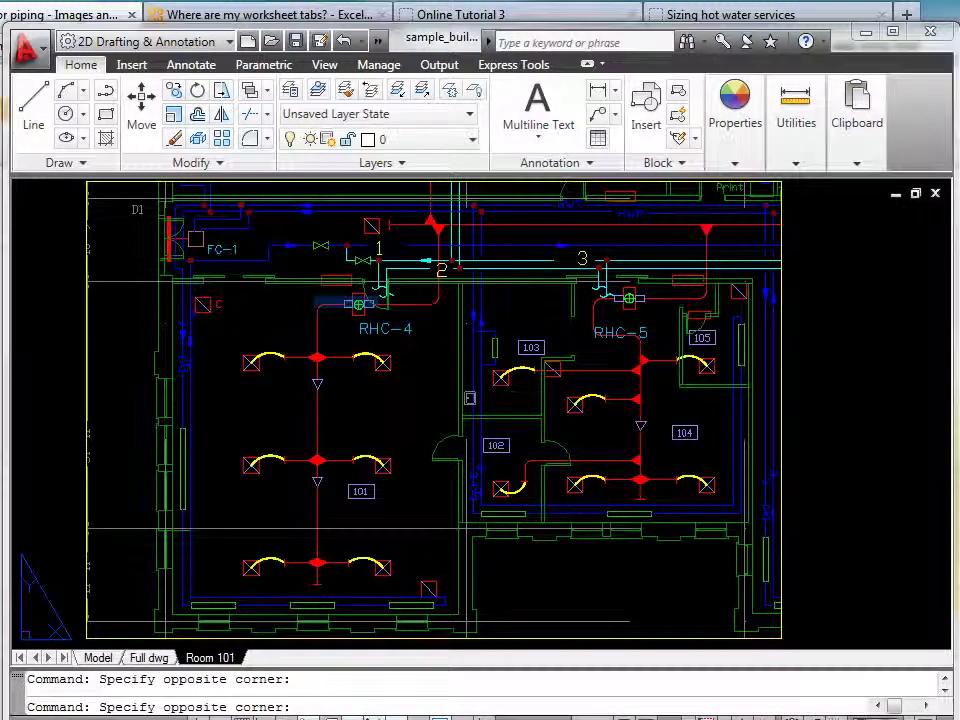
Step: Window-select the bottom wall of Room 101
{"action": "left_click", "coordinate": [392, 318]}
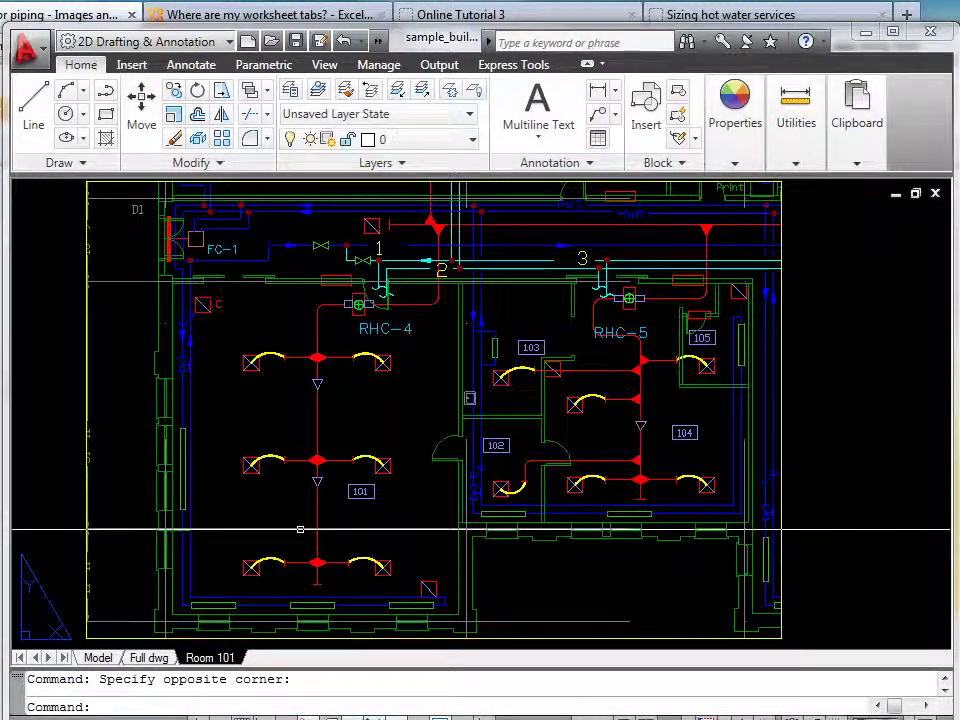
{"action": "left_click", "coordinate": [183, 593]}
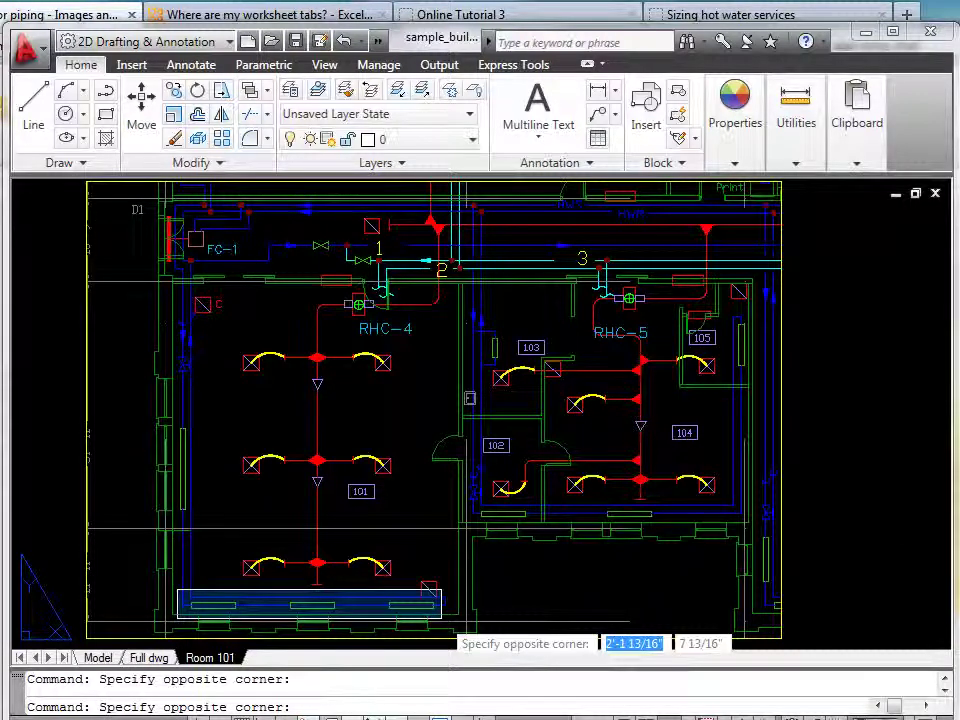
{"action": "left_click", "coordinate": [440, 617]}
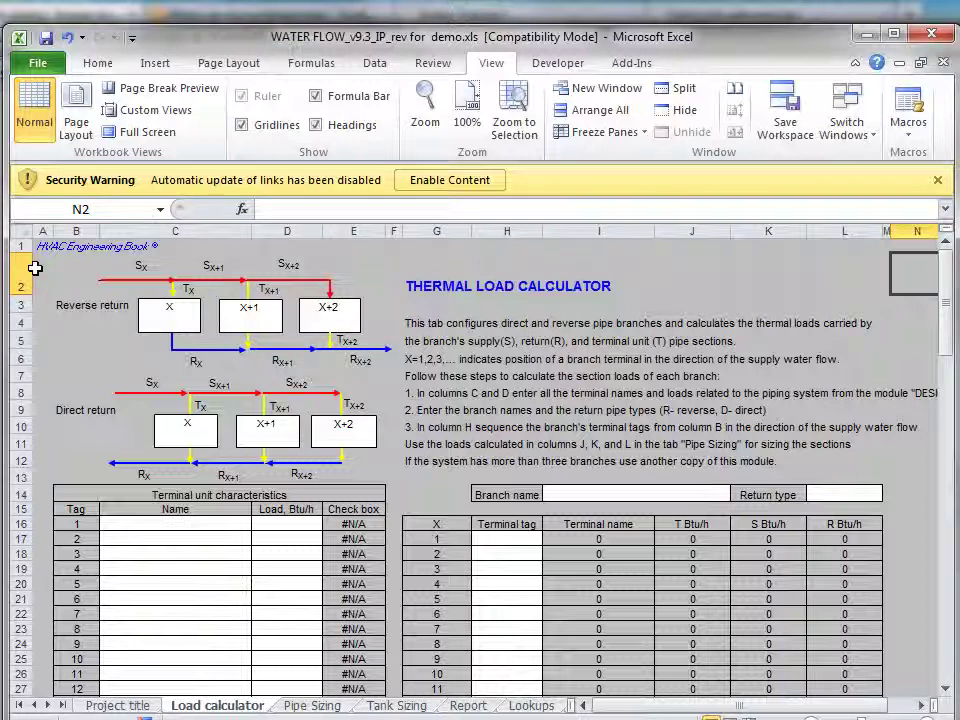
Step: Highlight both return diagrams, then the reverse return and direct return diagrams separately
{"action": "left_click_drag", "start_coordinate": [35, 267], "coordinate": [391, 474]}
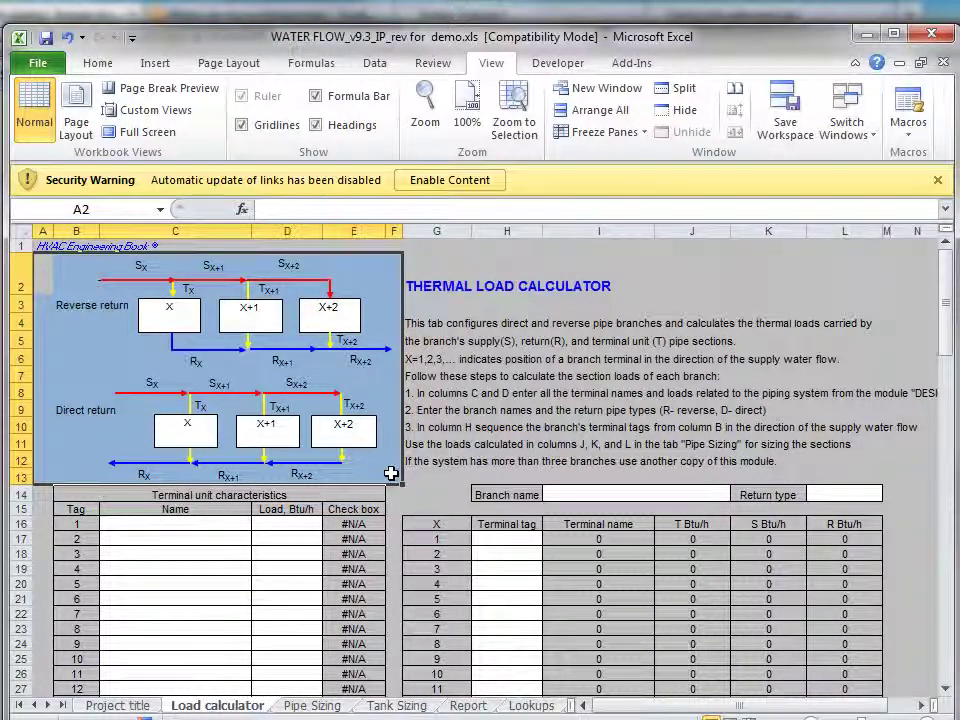
{"action": "left_click", "coordinate": [47, 268]}
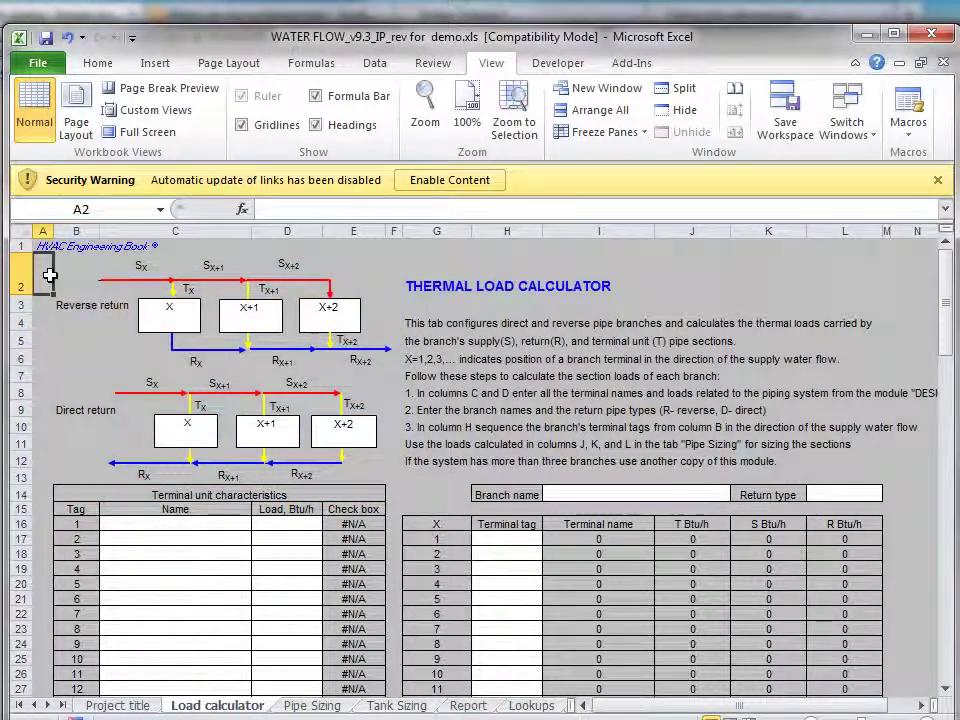
{"action": "left_click_drag", "start_coordinate": [49, 274], "coordinate": [393, 362]}
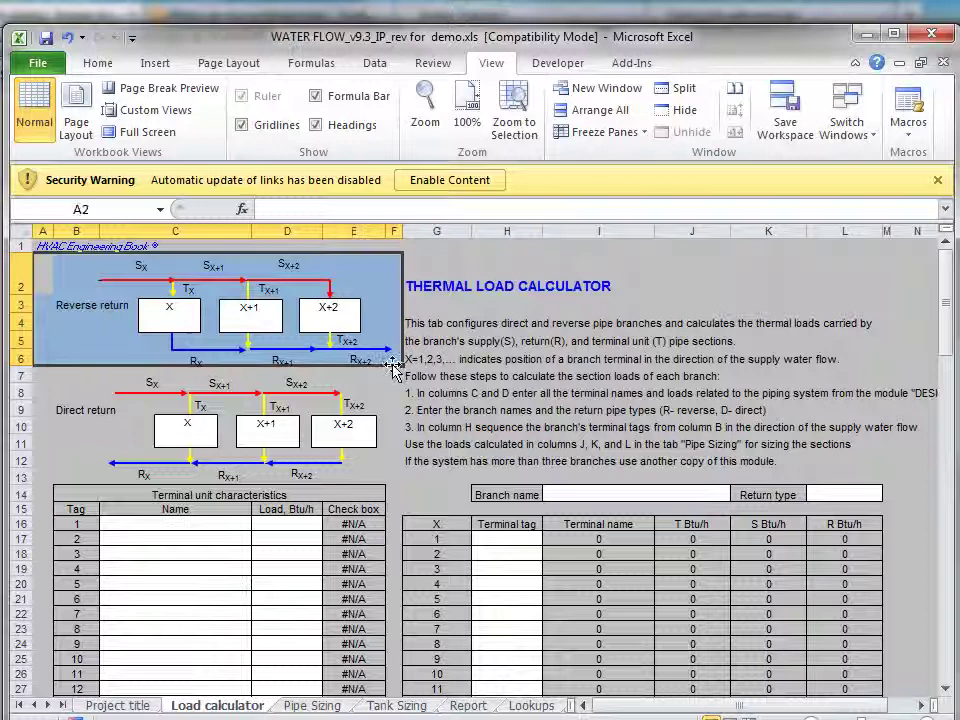
{"action": "left_click_drag", "start_coordinate": [58, 377], "coordinate": [369, 476]}
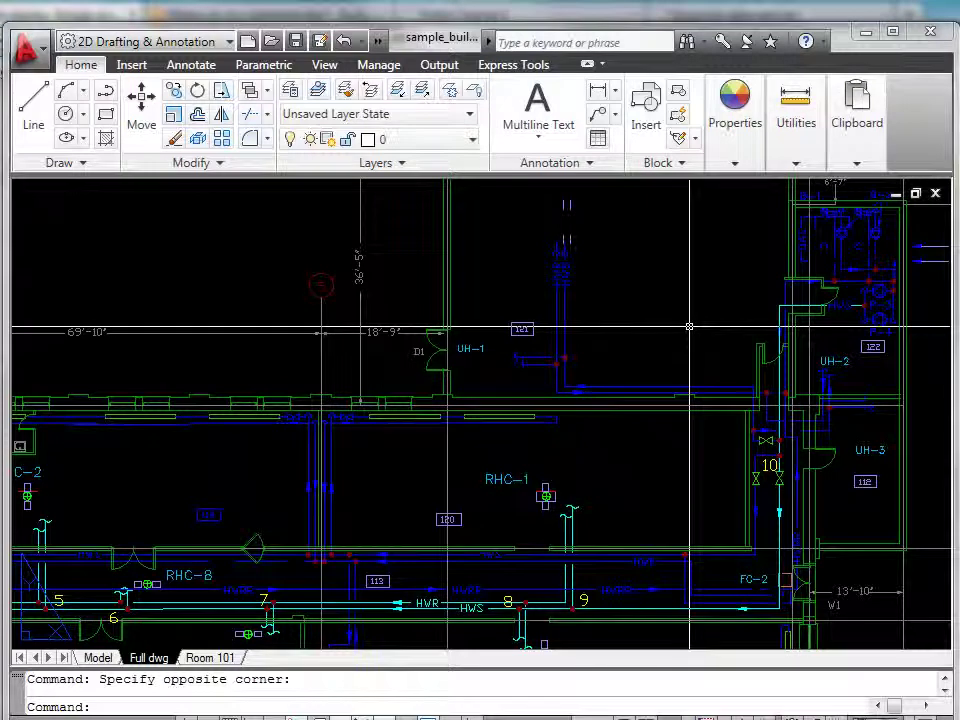
Step: Window-select the upper-right room's equipment, then zoom extents to show the whole floor plan
{"action": "left_click", "coordinate": [851, 280]}
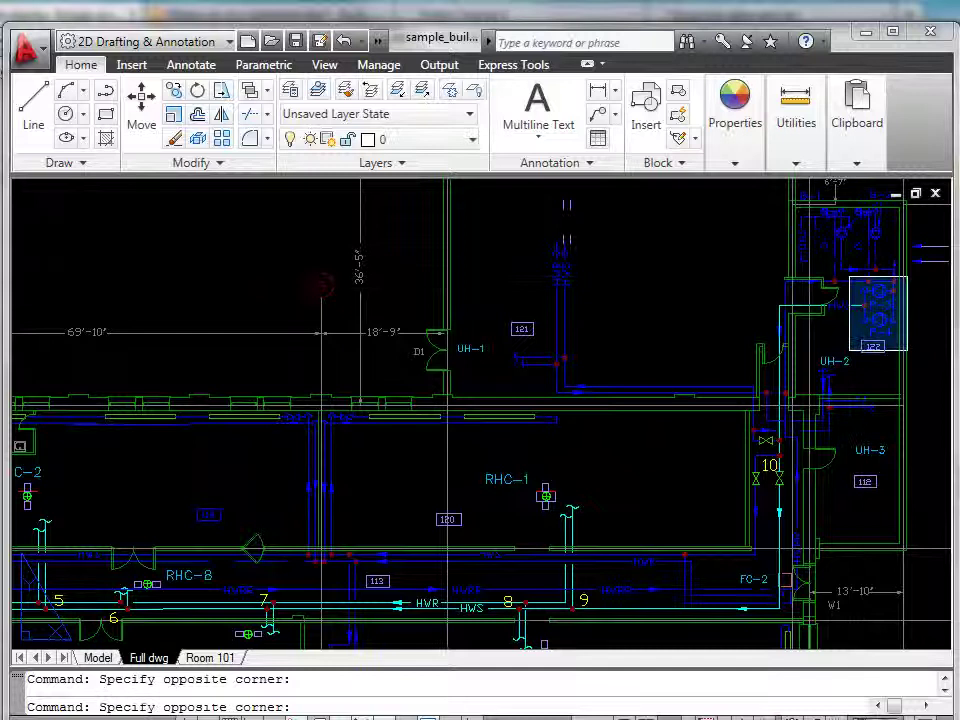
{"action": "left_click", "coordinate": [906, 342]}
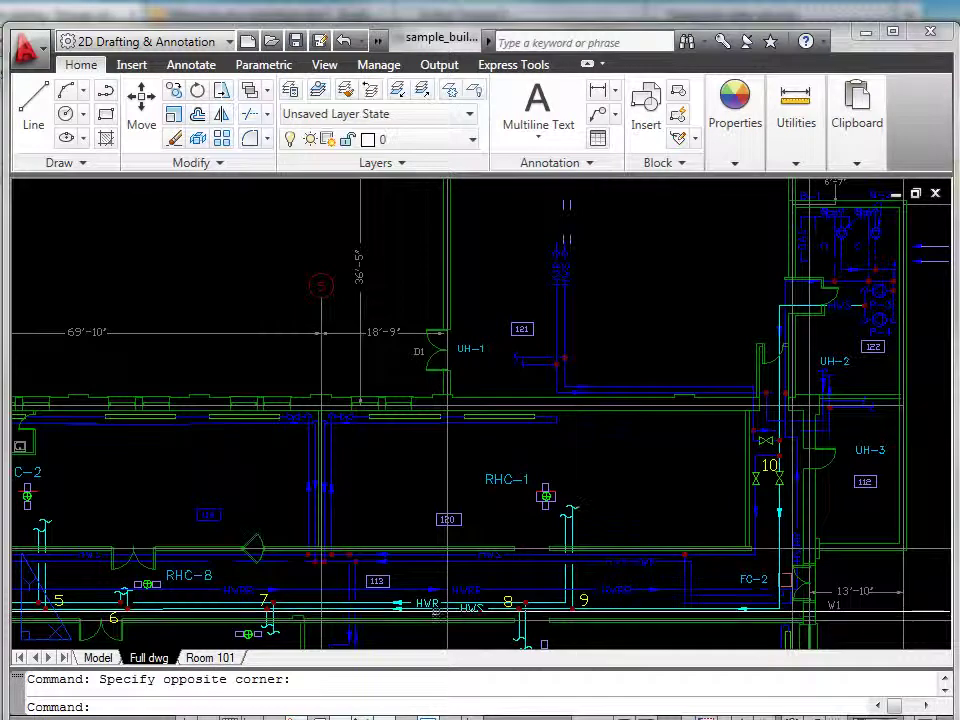
{"action": "middle_click", "coordinate": [855, 474]}
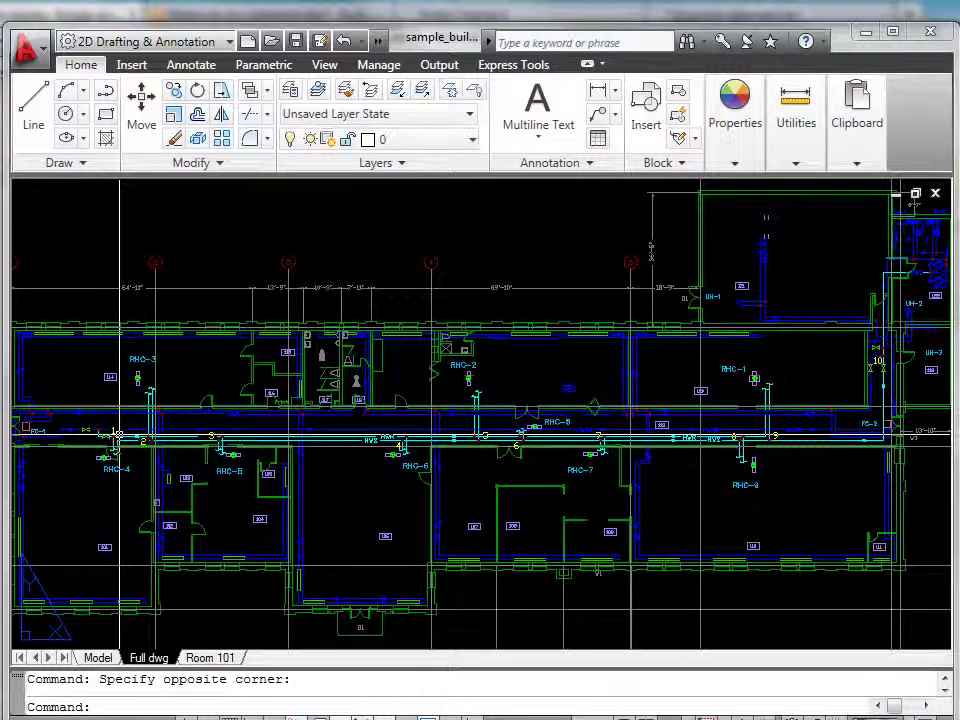
Step: Pan the plan slightly and zoom into the FC-1, RHC-4 and RHC-5 piping at sections 1–3
{"action": "left_click_drag", "start_coordinate": [822, 396], "coordinate": [842, 396]}
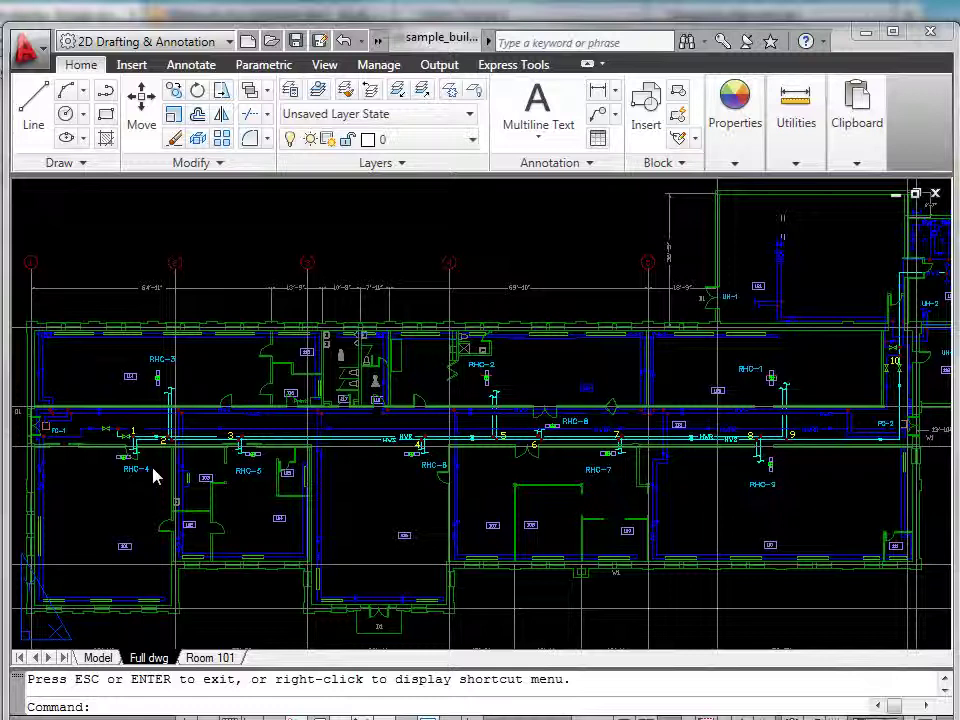
{"action": "key", "text": "Escape"}
{"action": "scroll", "coordinate": [754, 452], "scroll_direction": "up", "scroll_amount": 4}
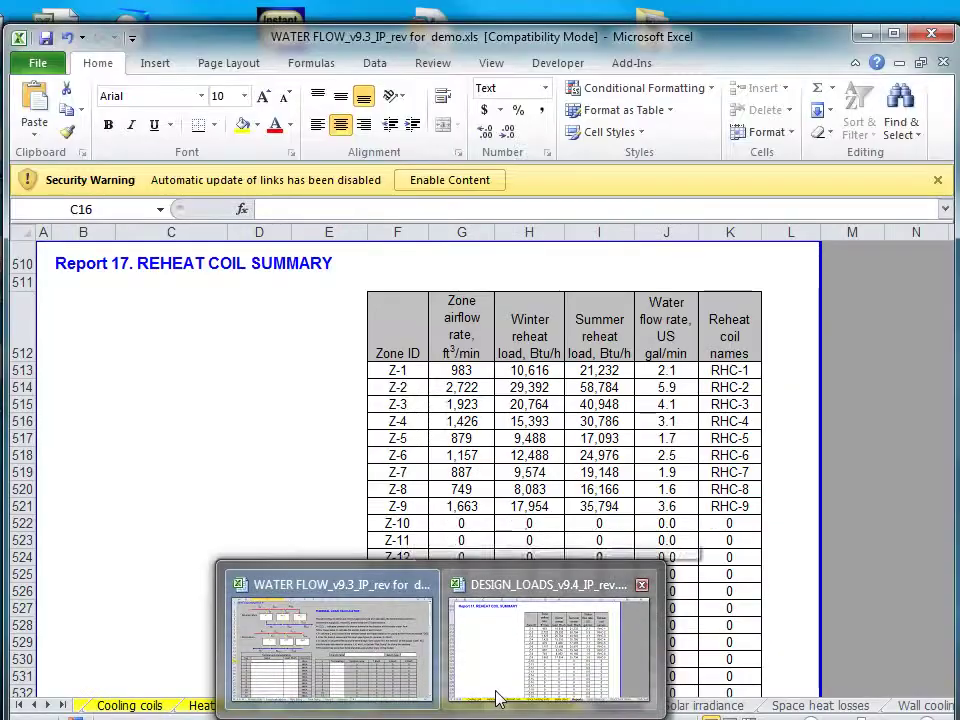
Step: Bring up the DESIGN_LOADS workbook's Report 17 Reheat Coil Summary
{"action": "left_click", "coordinate": [497, 697]}
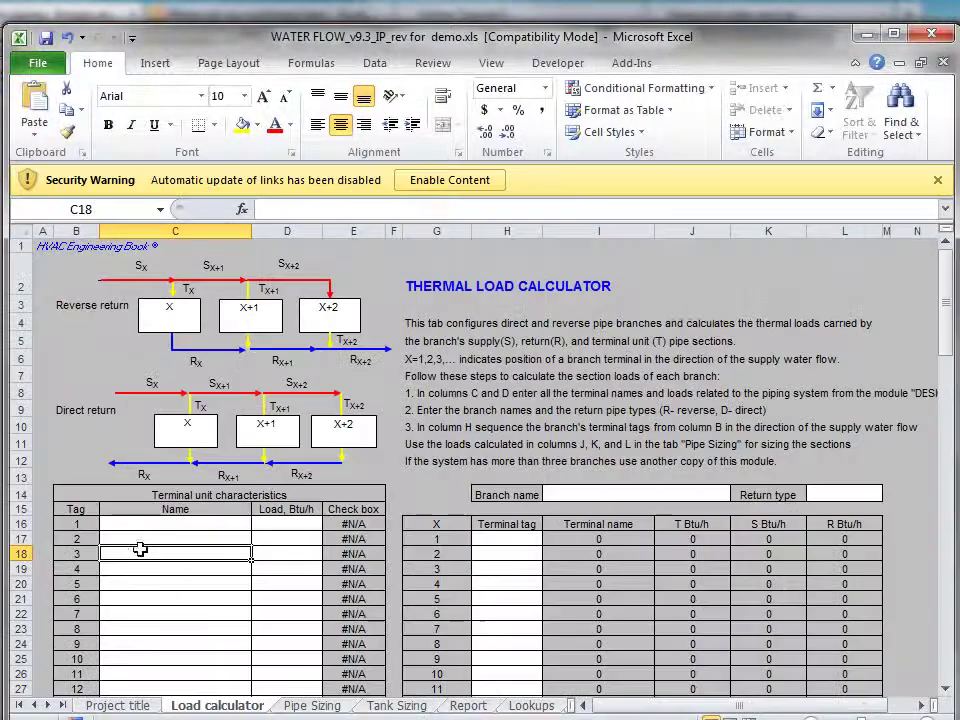
Step: Link C16:C24 to the RHC-1 to RHC-9 names in DESIGN_LOADS Reports from K513, with relative rows
{"action": "left_click", "coordinate": [163, 527]}
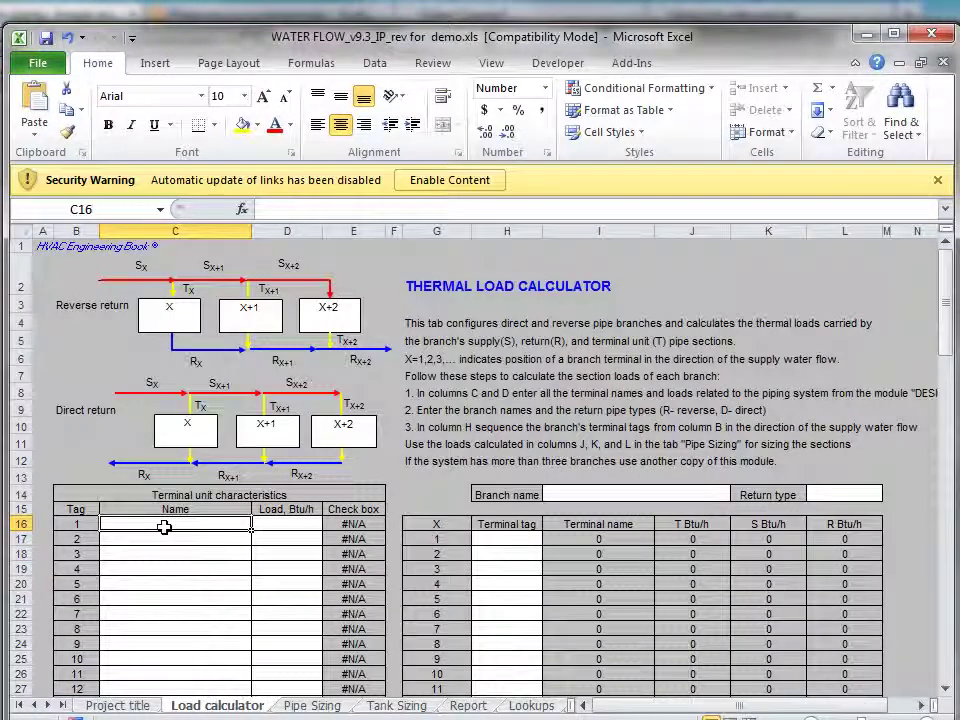
{"action": "type", "text": "="}
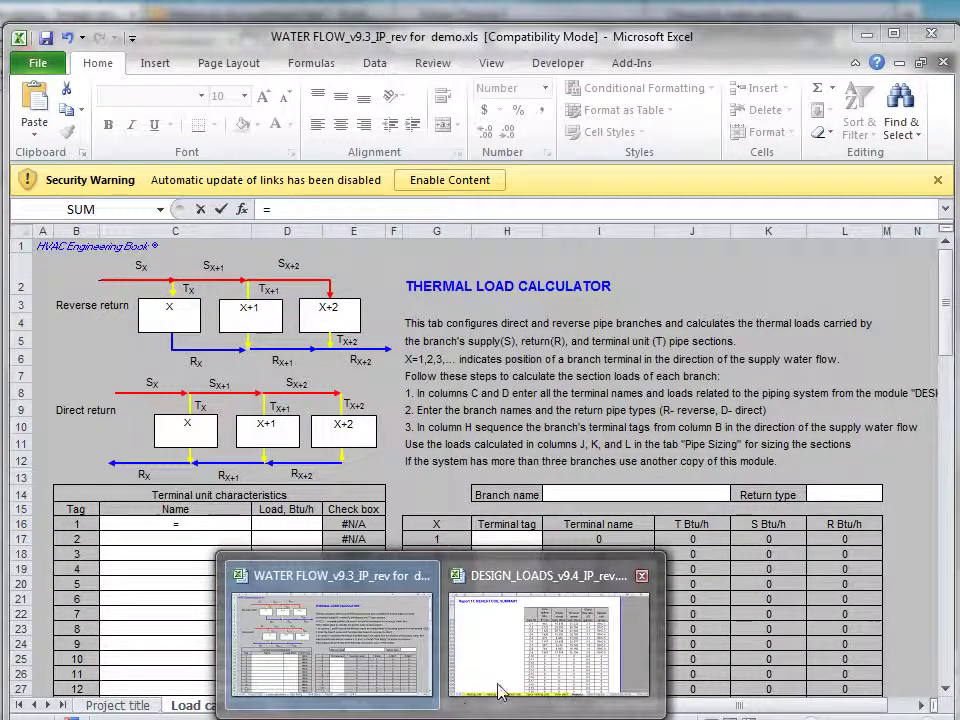
{"action": "left_click", "coordinate": [497, 690]}
{"action": "left_click", "coordinate": [745, 337]}
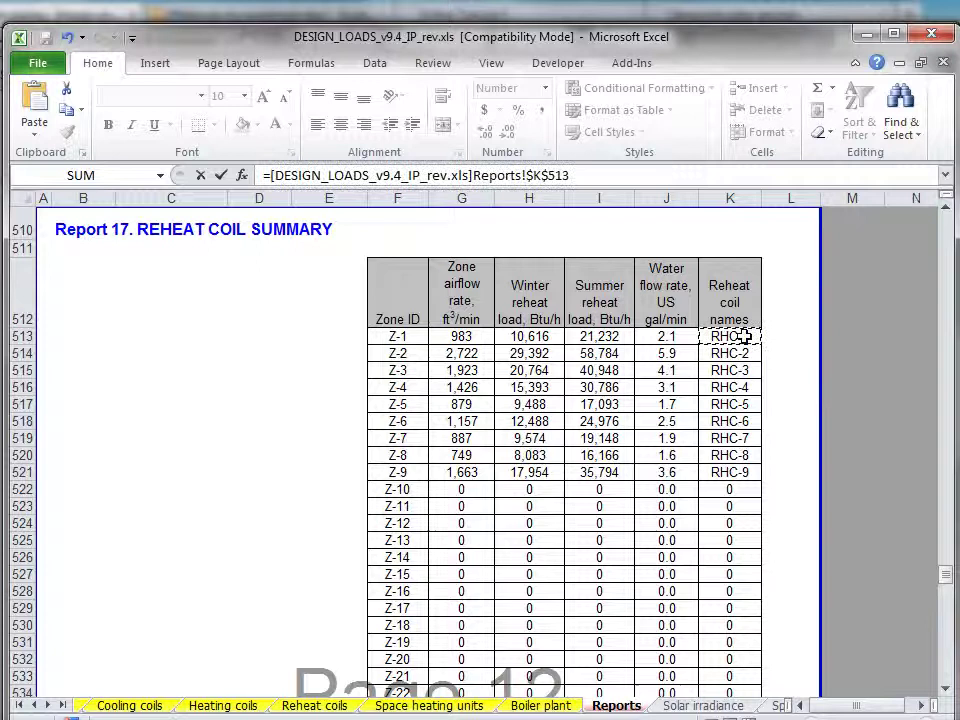
{"action": "key", "text": "Return"}
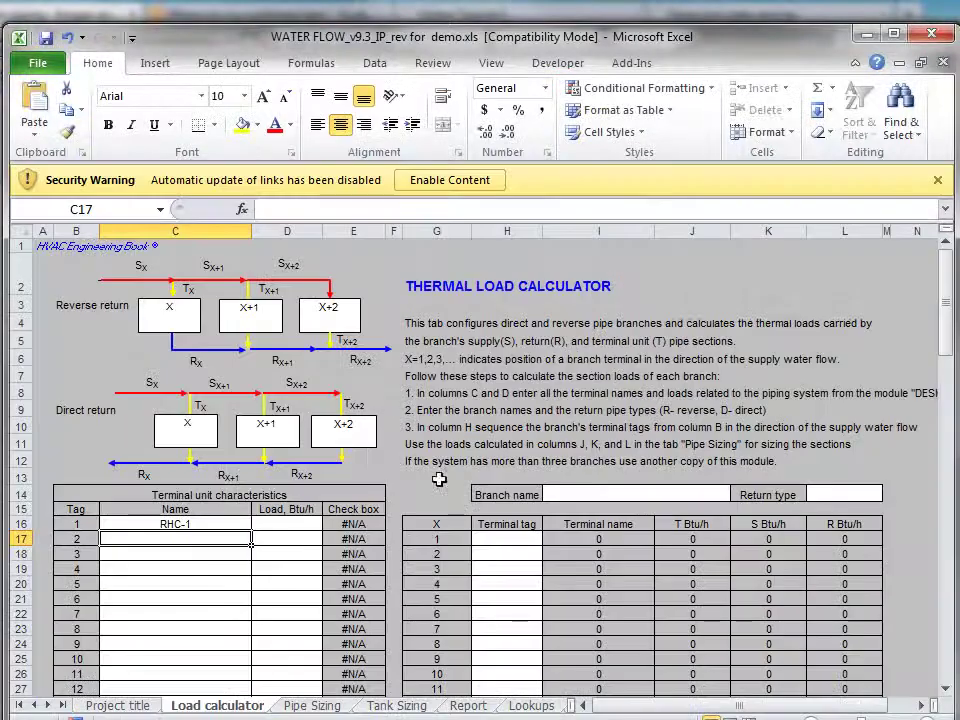
{"action": "left_click", "coordinate": [178, 523]}
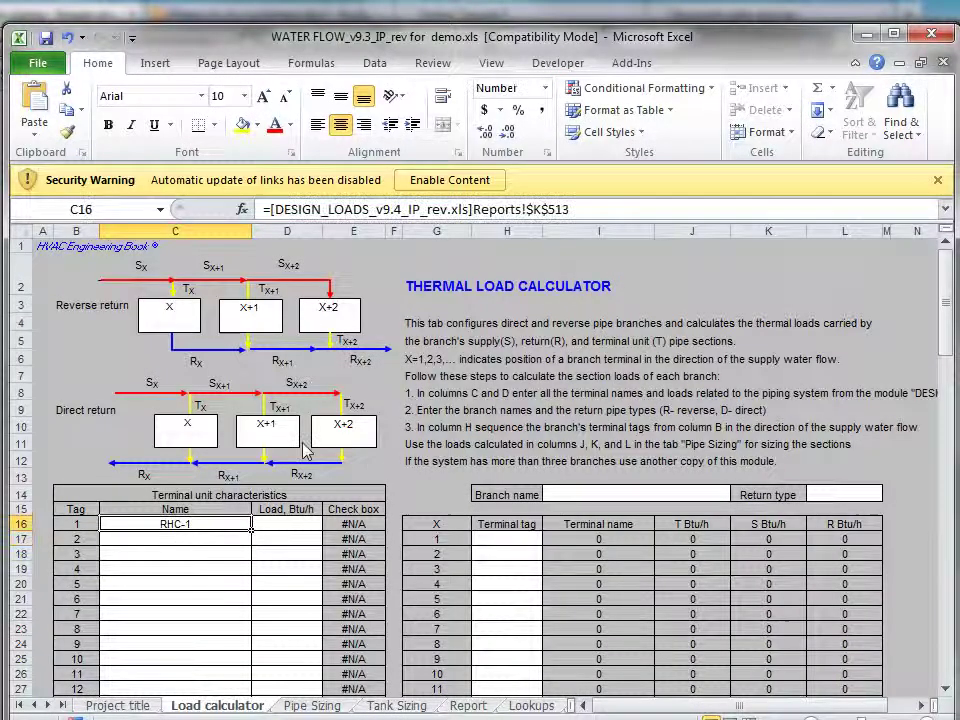
{"action": "left_click", "coordinate": [551, 209]}
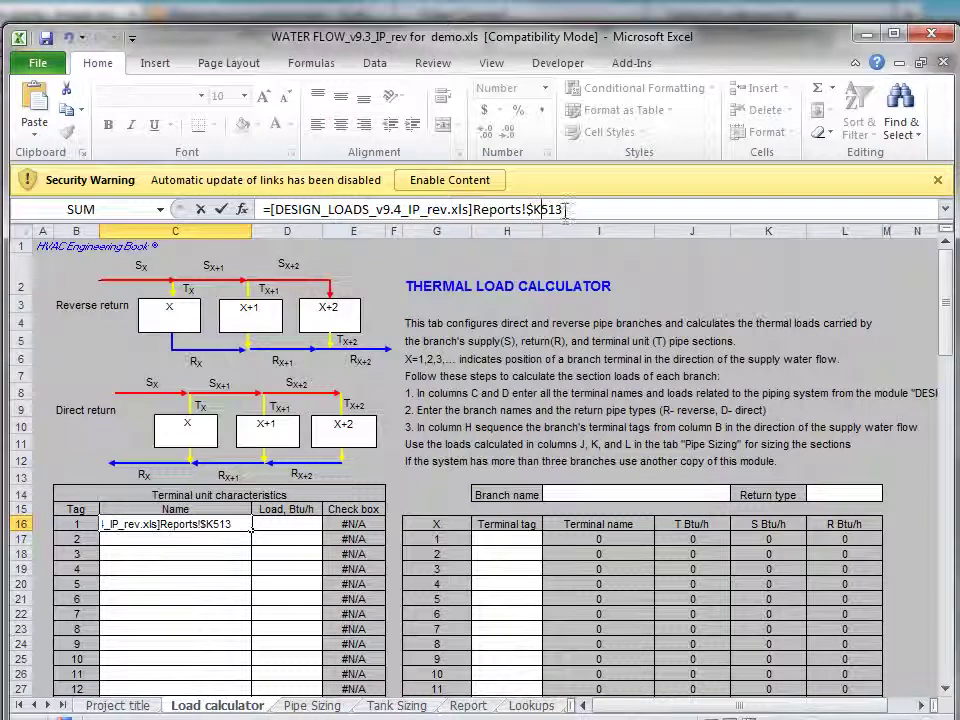
{"action": "key", "text": "Return"}
{"action": "left_click", "coordinate": [262, 527]}
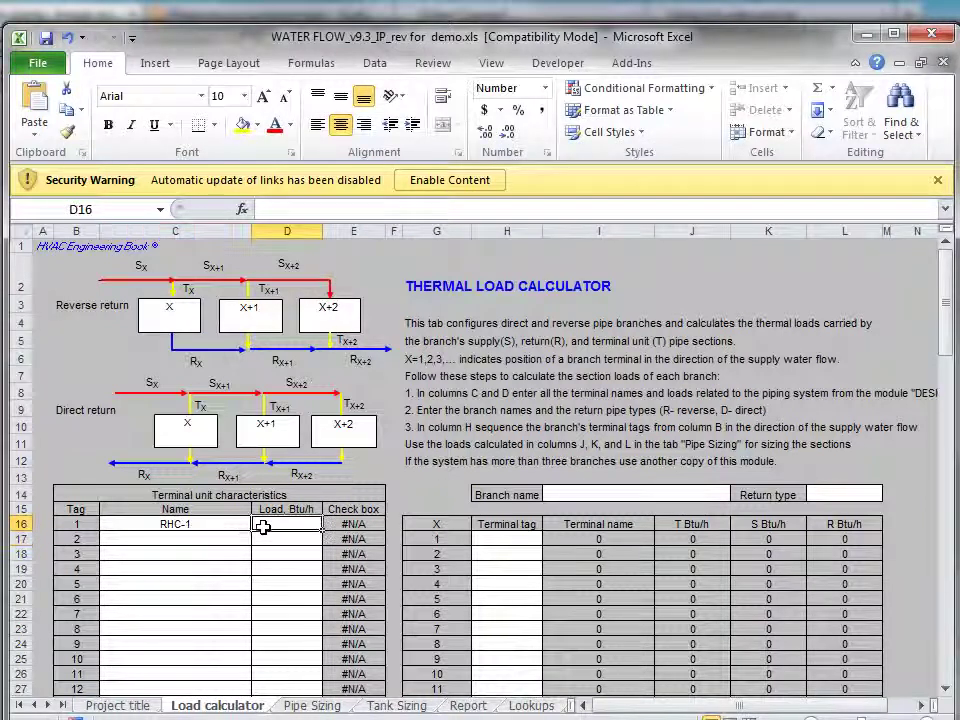
{"action": "left_click", "coordinate": [246, 526]}
{"action": "left_click_drag", "start_coordinate": [251, 531], "coordinate": [250, 651]}
Step: Link D16:D24 to the DESIGN_LOADS summer reheat loads from I513, starting at 21,232 Btu/h
{"action": "left_click", "coordinate": [301, 528]}
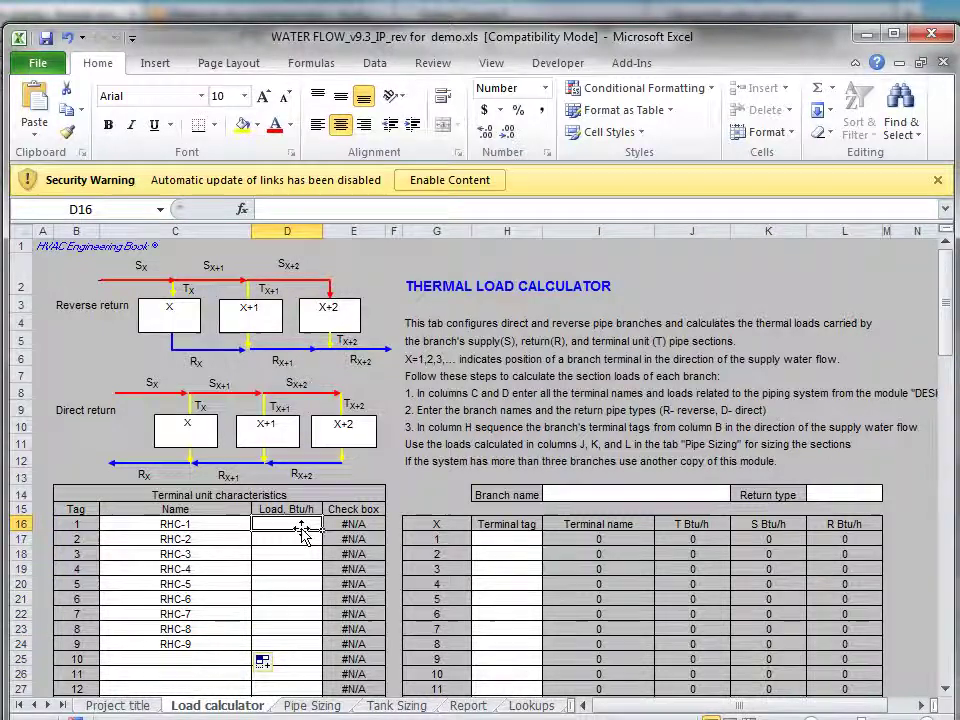
{"action": "type", "text": "="}
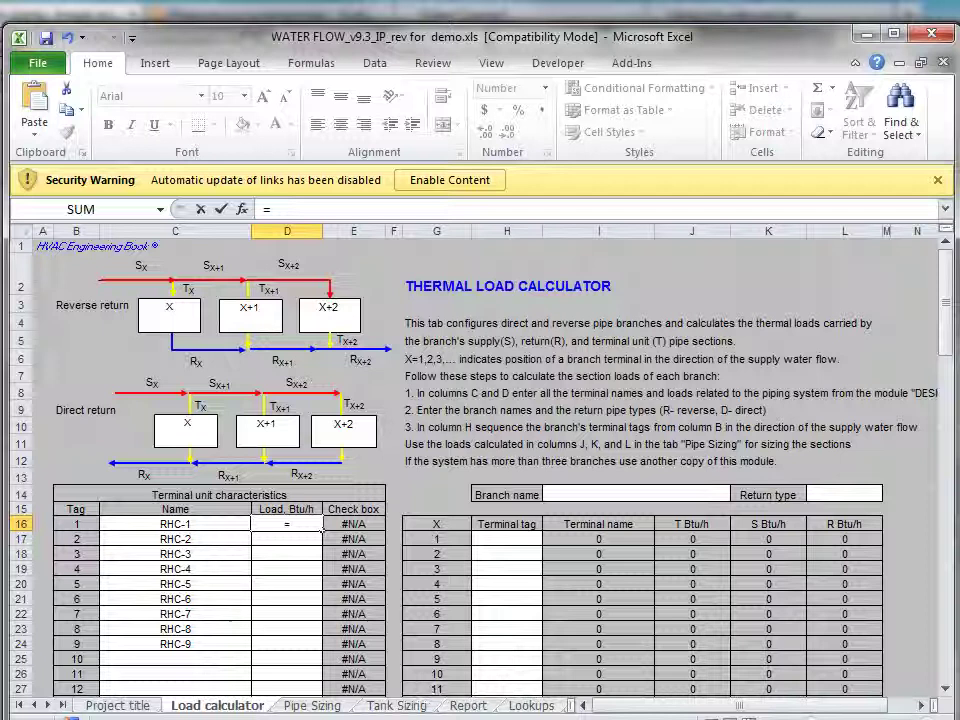
{"action": "mouse_move", "coordinate": [514, 716]}
{"action": "left_click", "coordinate": [514, 686]}
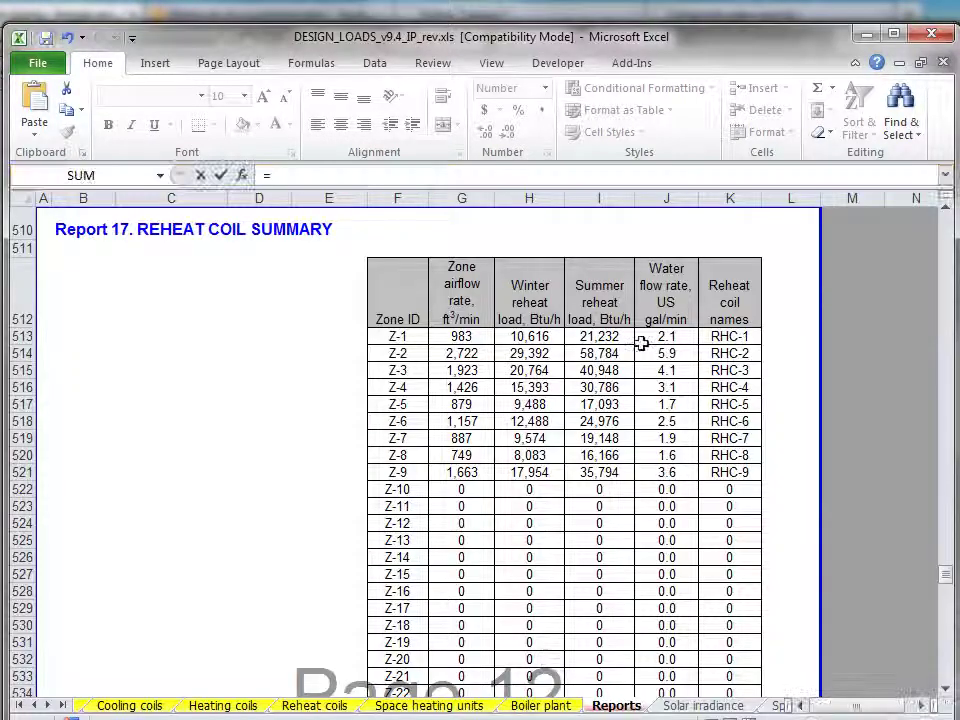
{"action": "left_click", "coordinate": [615, 337]}
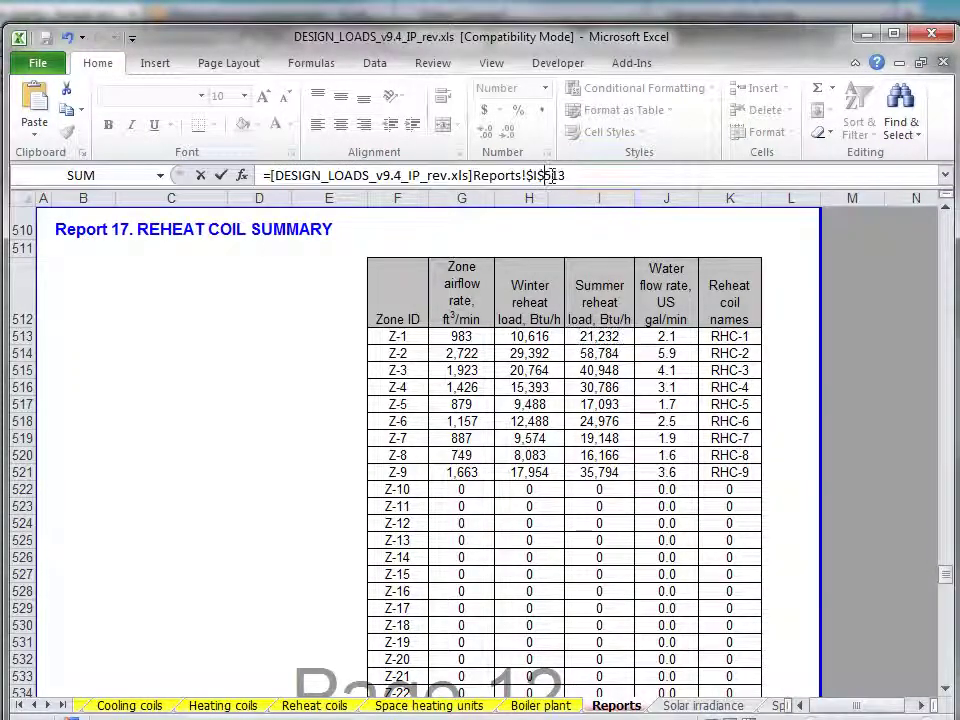
{"action": "key", "text": "Return"}
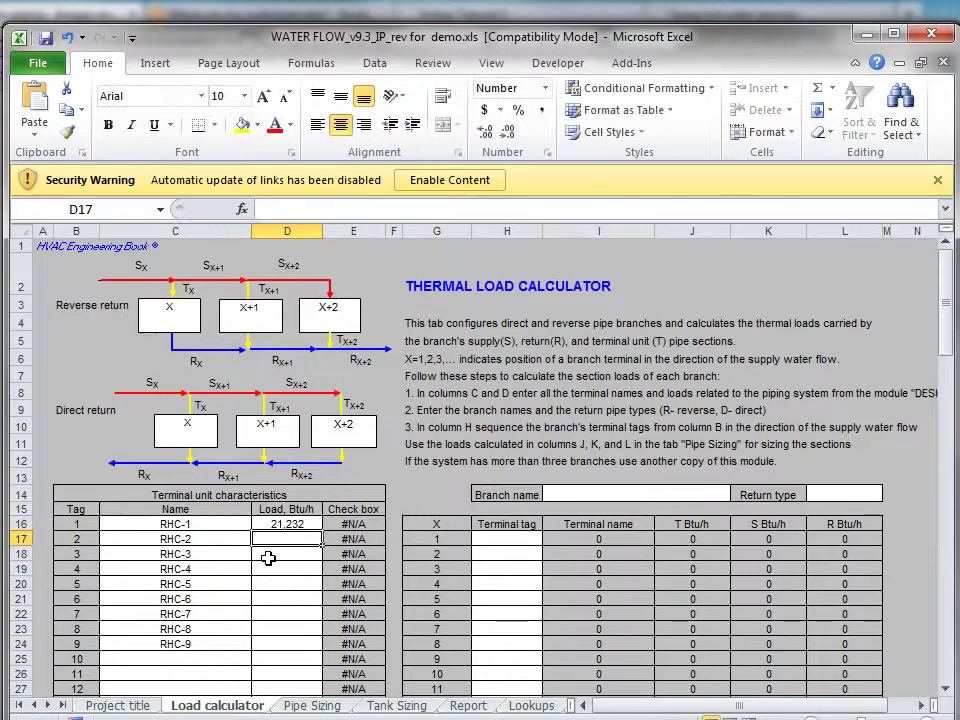
{"action": "left_click", "coordinate": [300, 524]}
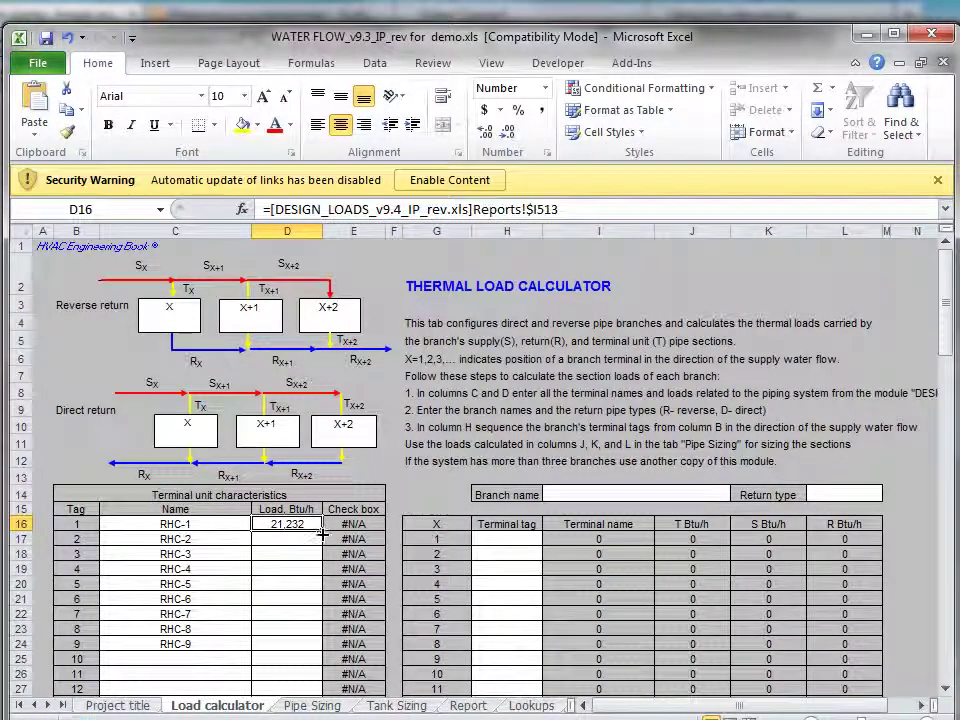
{"action": "left_click_drag", "start_coordinate": [307, 531], "coordinate": [316, 653]}
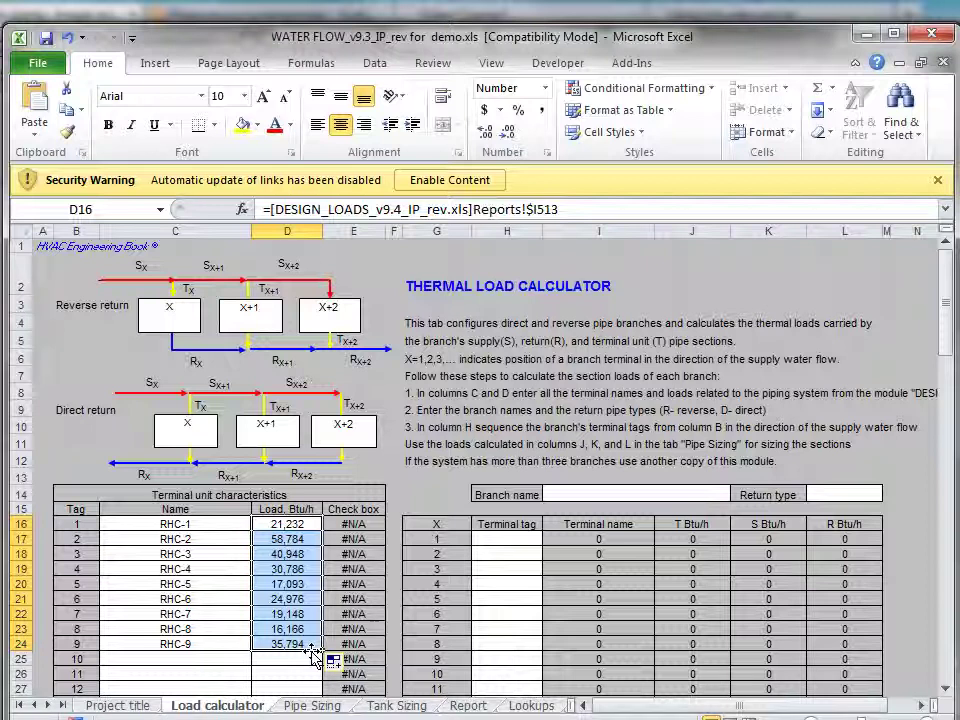
{"action": "left_click", "coordinate": [305, 658]}
Step: Name the branch 'Reheat Coil Branch' and set its return type to R
{"action": "left_click", "coordinate": [842, 492]}
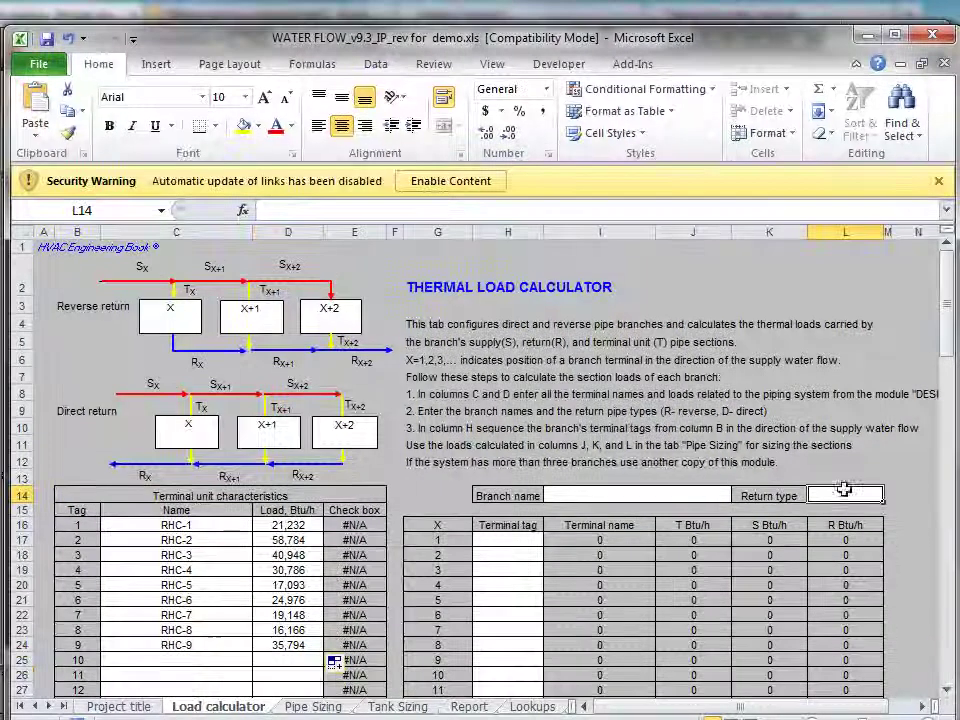
{"action": "left_click", "coordinate": [645, 497]}
{"action": "type", "text": "Re"}
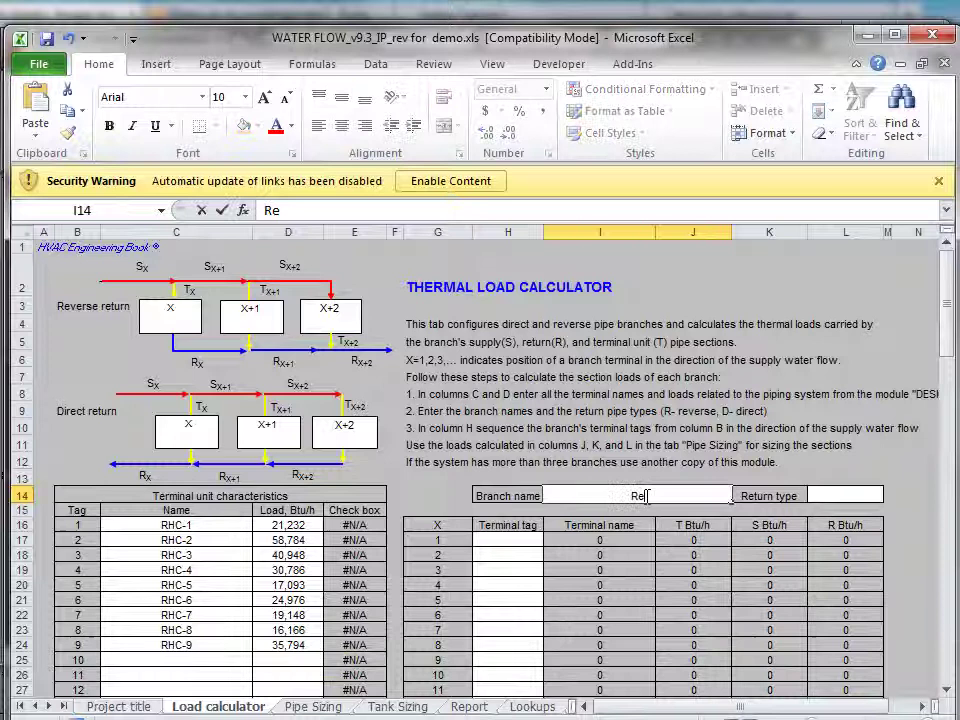
{"action": "type", "text": "heat Co"}
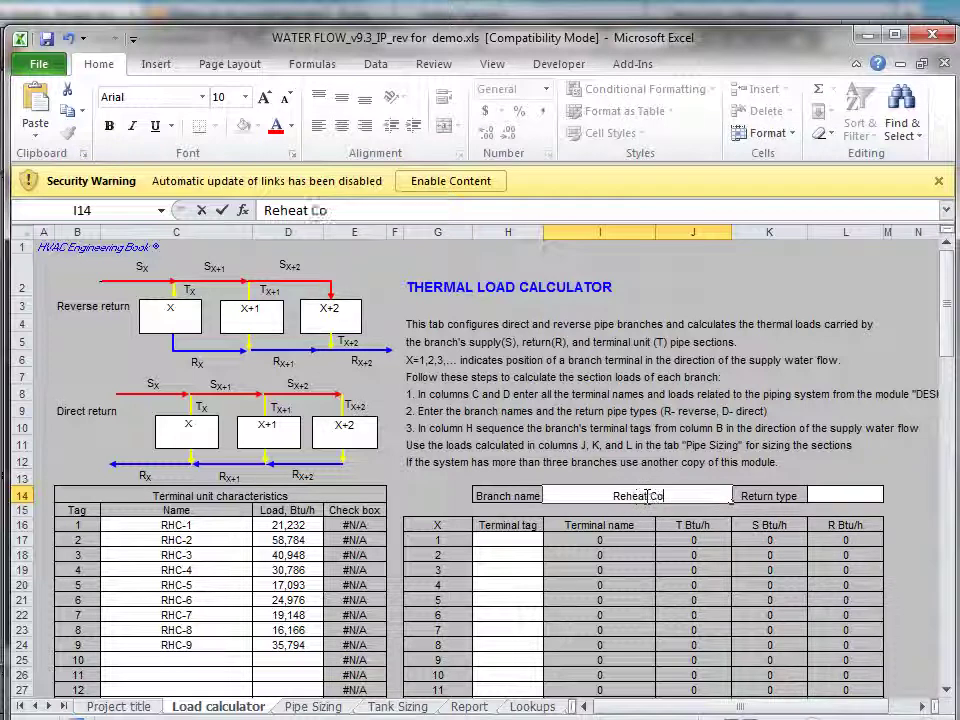
{"action": "type", "text": "il Brancn"}
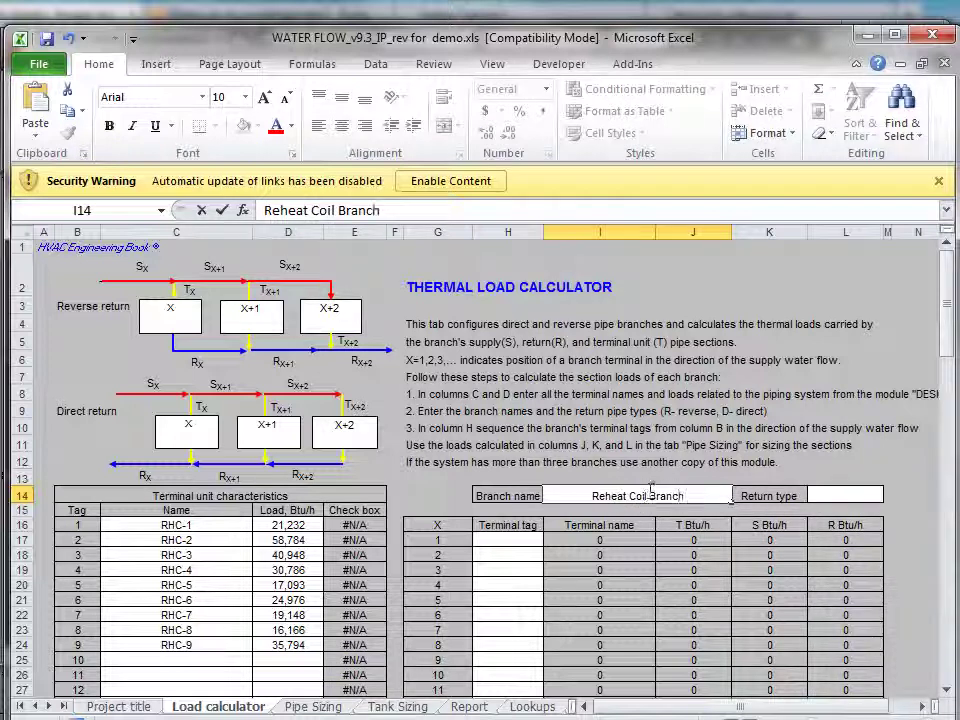
{"action": "left_click", "coordinate": [841, 494]}
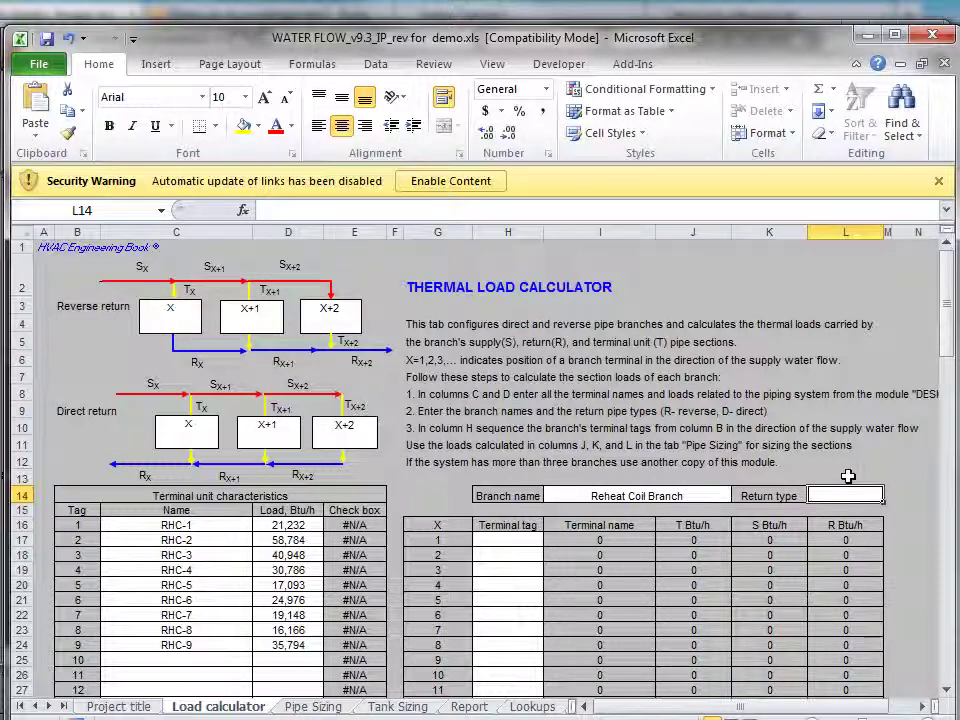
{"action": "type", "text": "R"}
{"action": "left_click", "coordinate": [507, 540]}
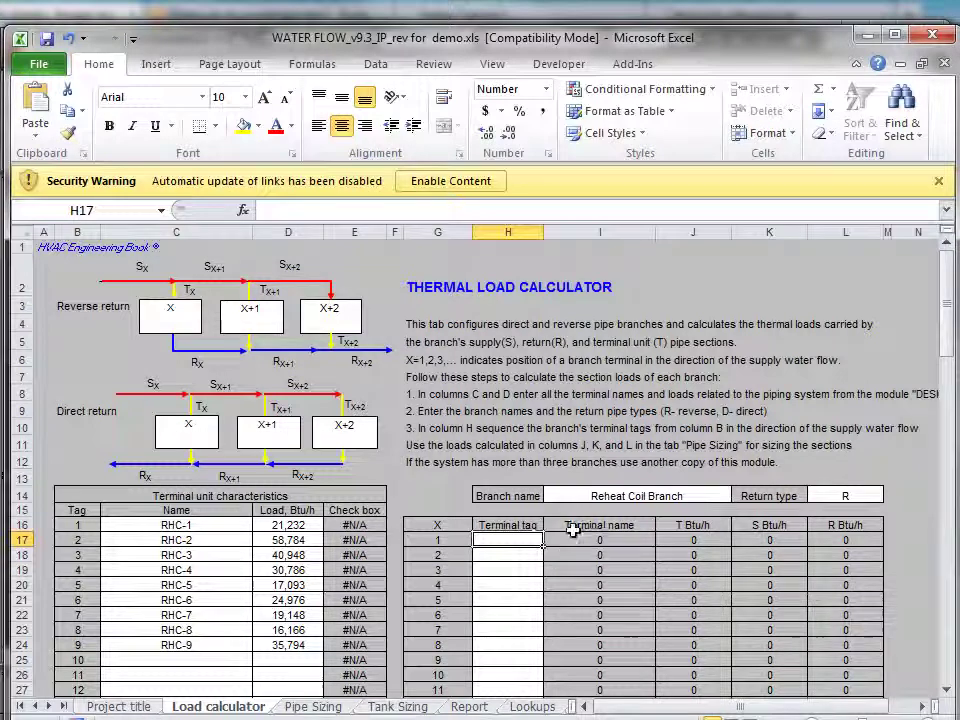
Step: Select the terminal tag cells H17:H25 and check where RHC-1's name comes from
{"action": "left_click_drag", "start_coordinate": [512, 540], "coordinate": [517, 661]}
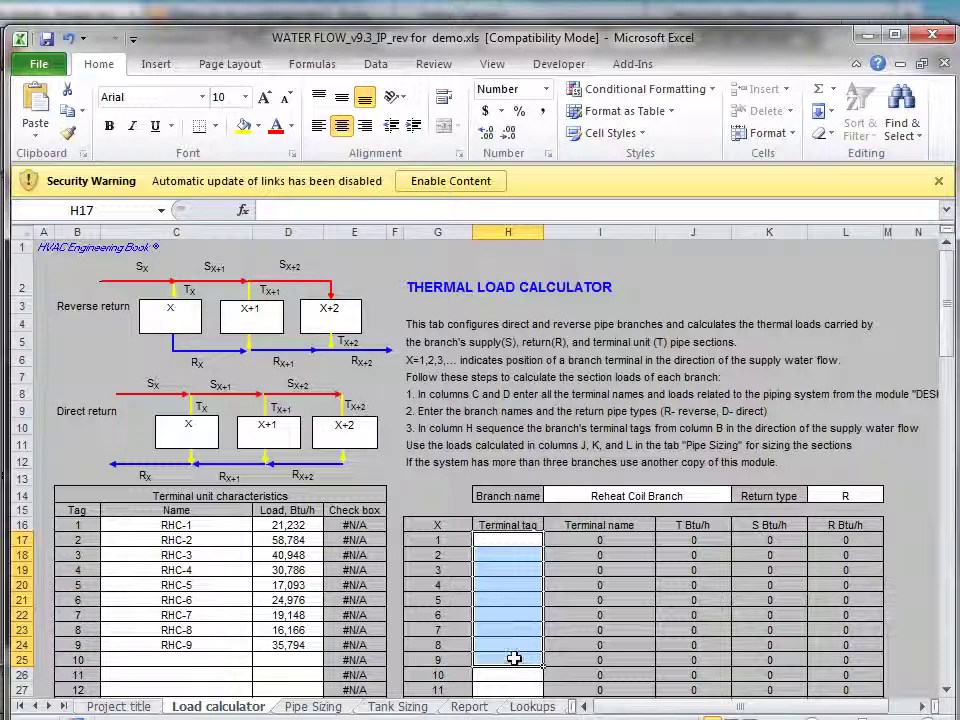
{"action": "left_click", "coordinate": [503, 540]}
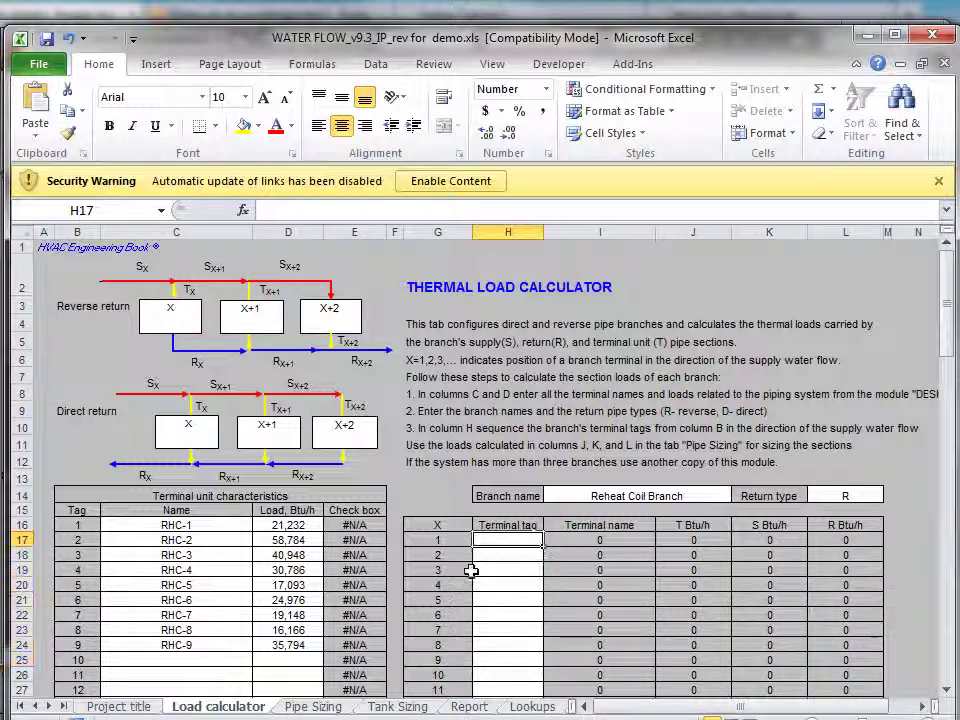
{"action": "left_click", "coordinate": [190, 527]}
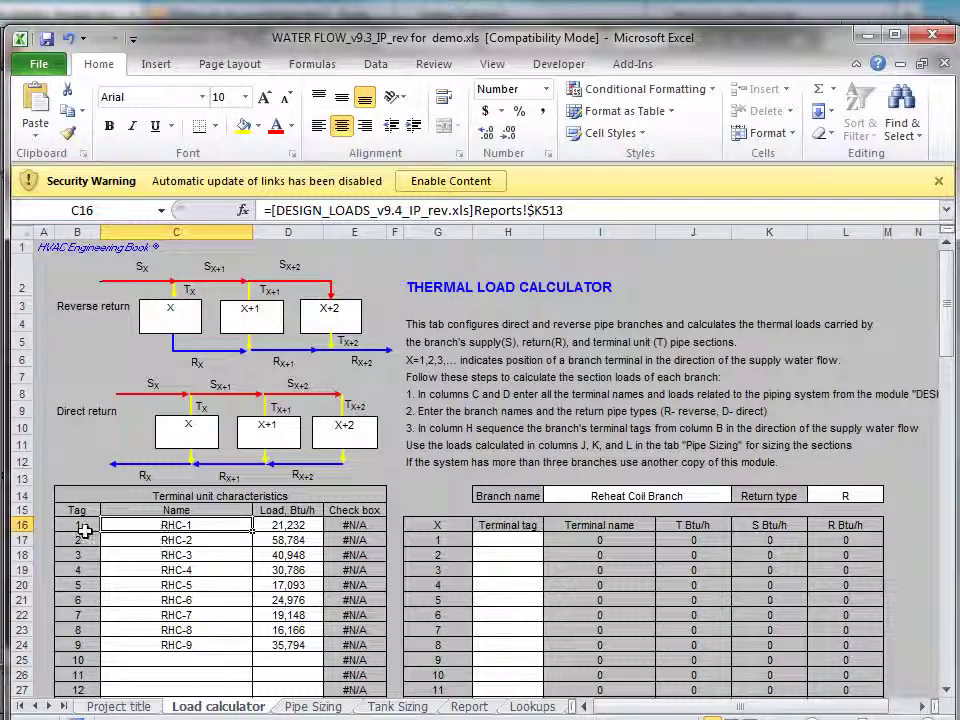
Step: Link the first two terminal tags to terminals 1 and 9 (=B16, =B24)
{"action": "left_click", "coordinate": [83, 528]}
{"action": "left_click", "coordinate": [511, 540]}
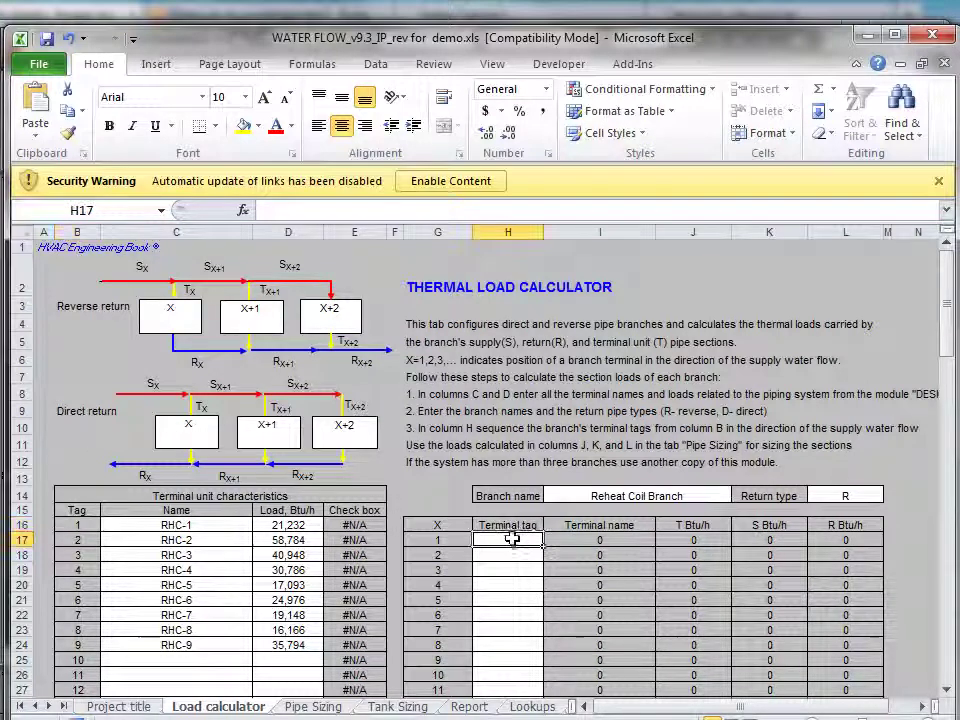
{"action": "type", "text": "="}
{"action": "left_click", "coordinate": [91, 527]}
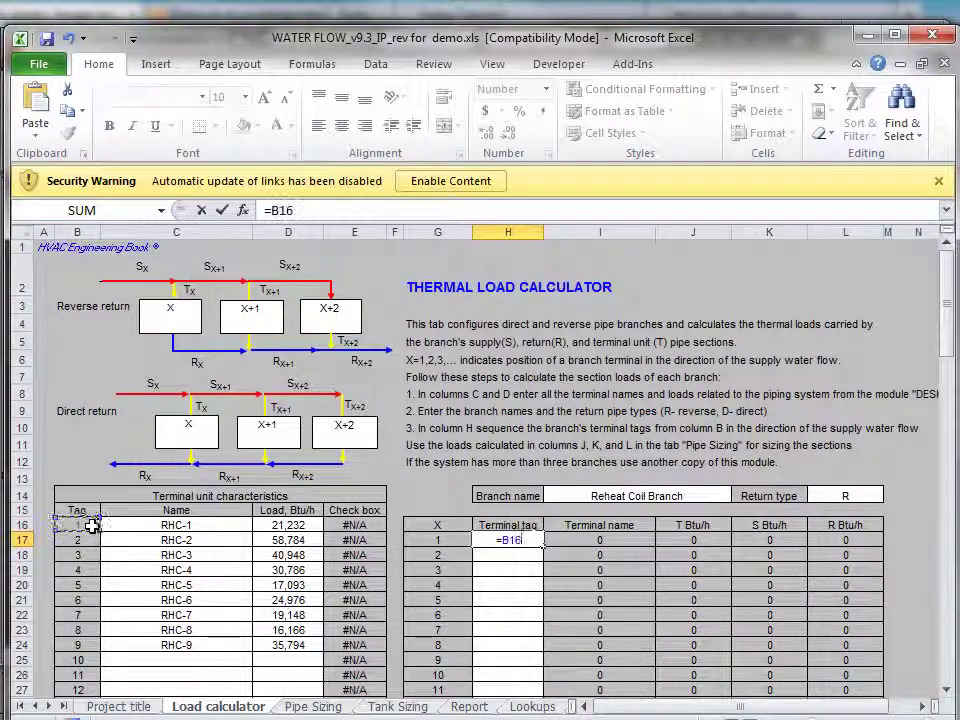
{"action": "key", "text": "Return"}
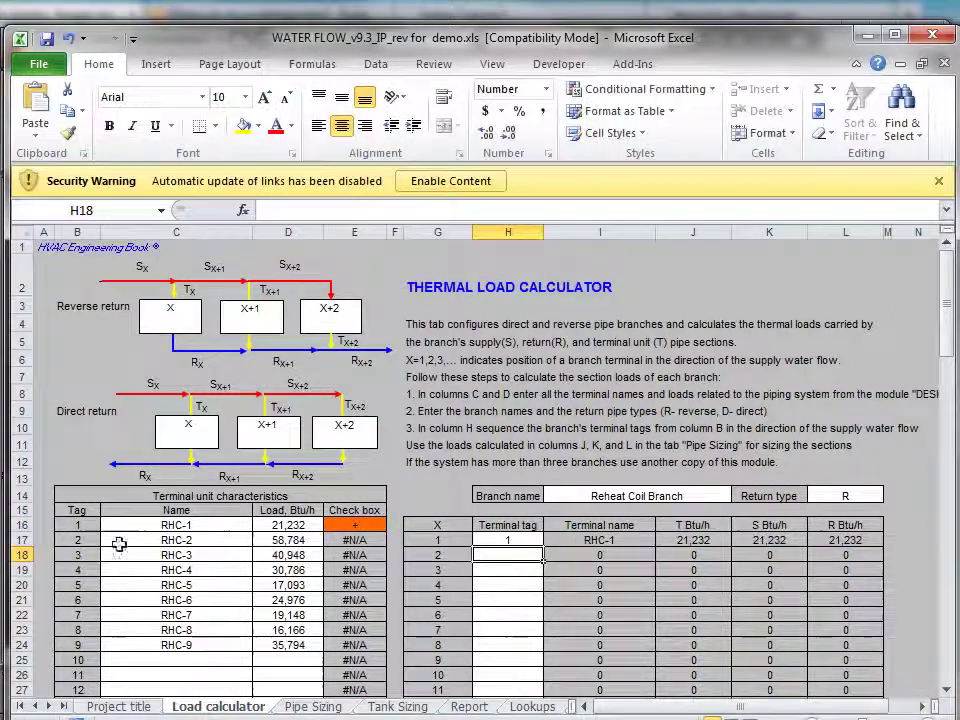
{"action": "left_click", "coordinate": [200, 643]}
{"action": "left_click", "coordinate": [93, 643]}
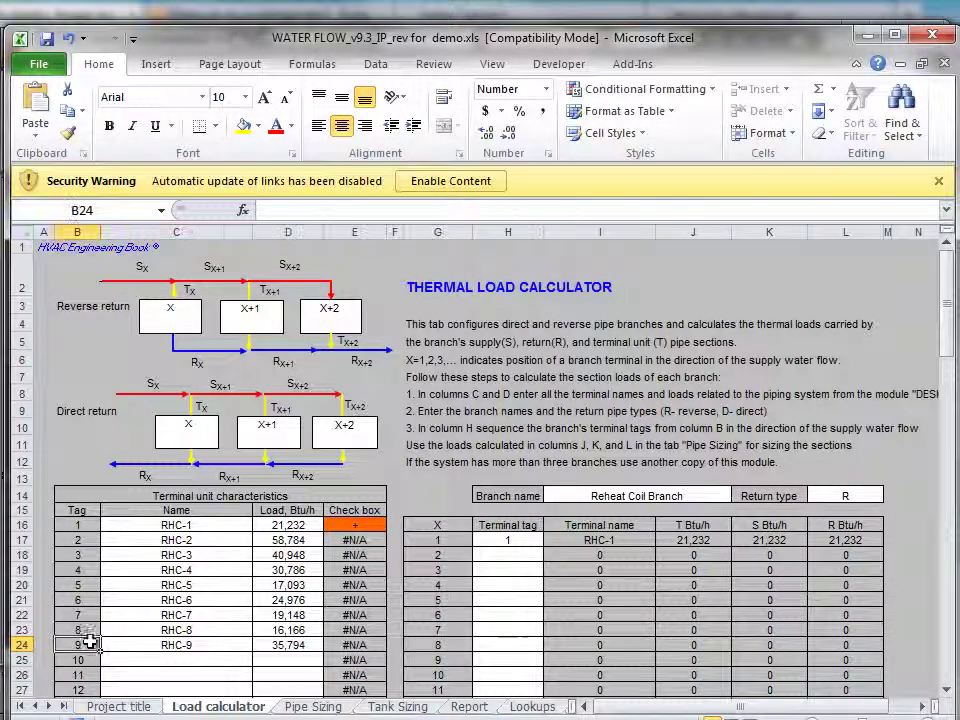
{"action": "left_click", "coordinate": [517, 558]}
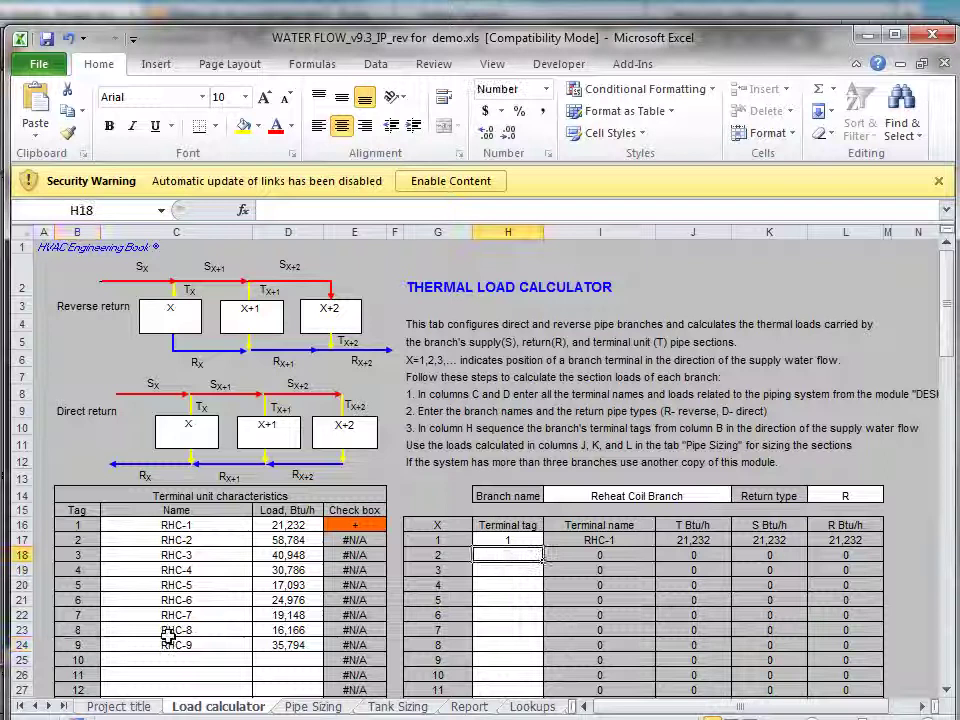
{"action": "type", "text": "="}
{"action": "left_click", "coordinate": [81, 644]}
{"action": "key", "text": "Return"}
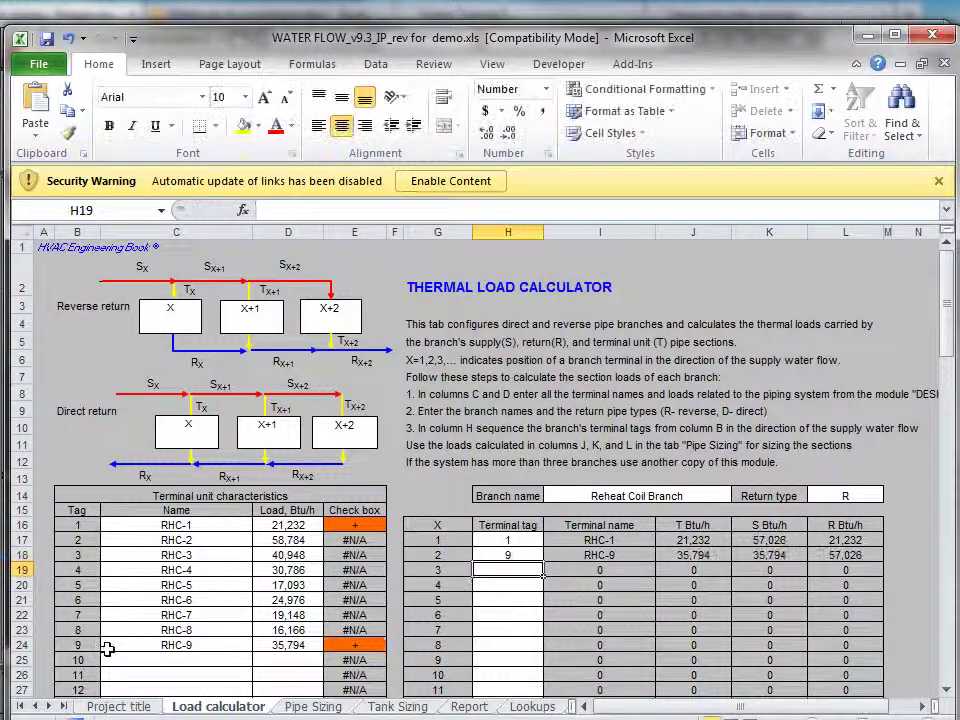
Step: Link the next three tags to terminals 7, 8 and 2 (=B22, =B23, =B17)
{"action": "left_click", "coordinate": [198, 616]}
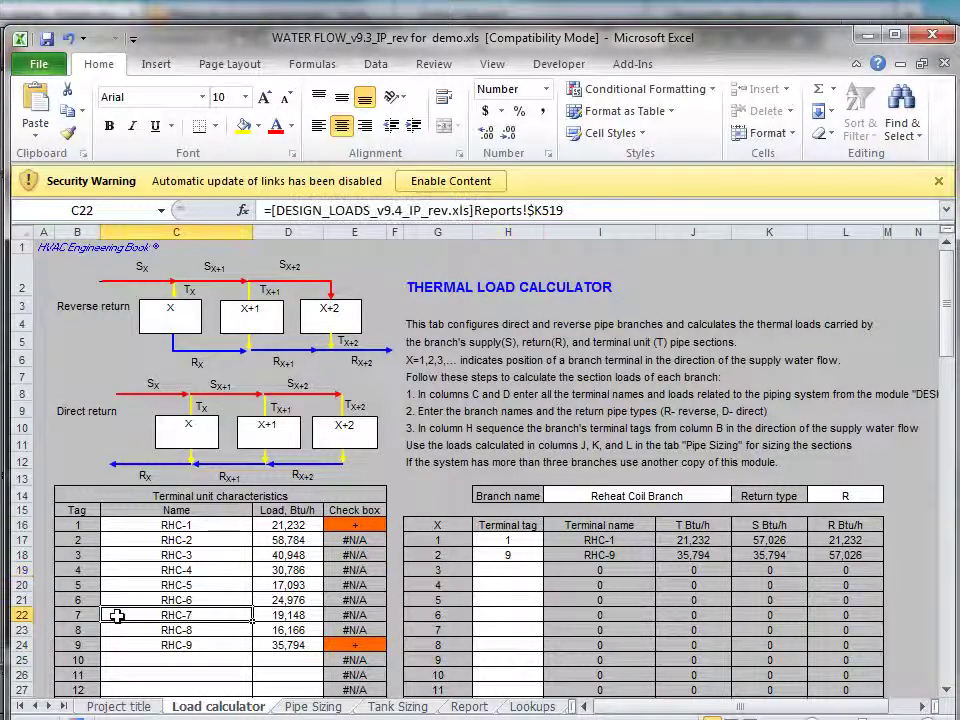
{"action": "left_click", "coordinate": [85, 615]}
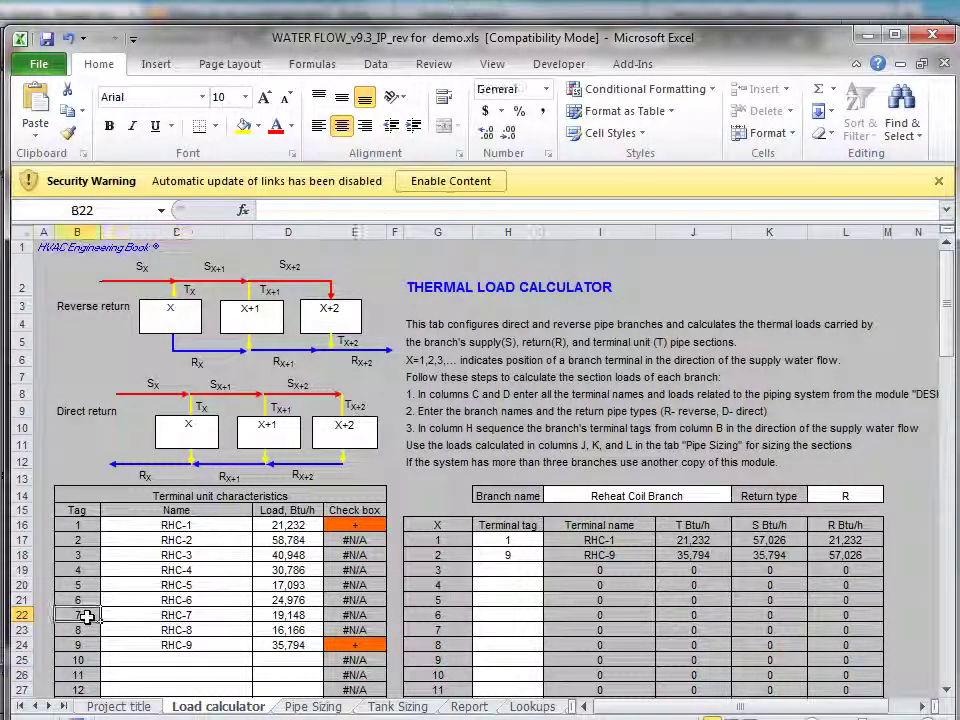
{"action": "left_click", "coordinate": [519, 573]}
{"action": "type", "text": "="}
{"action": "left_click", "coordinate": [80, 615]}
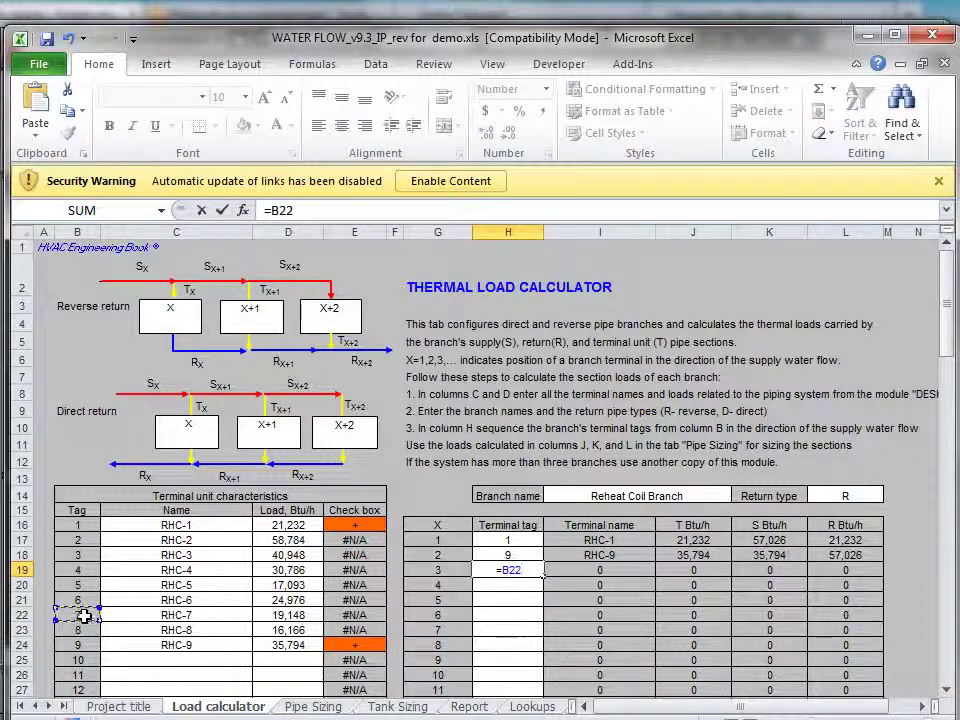
{"action": "key", "text": "Return"}
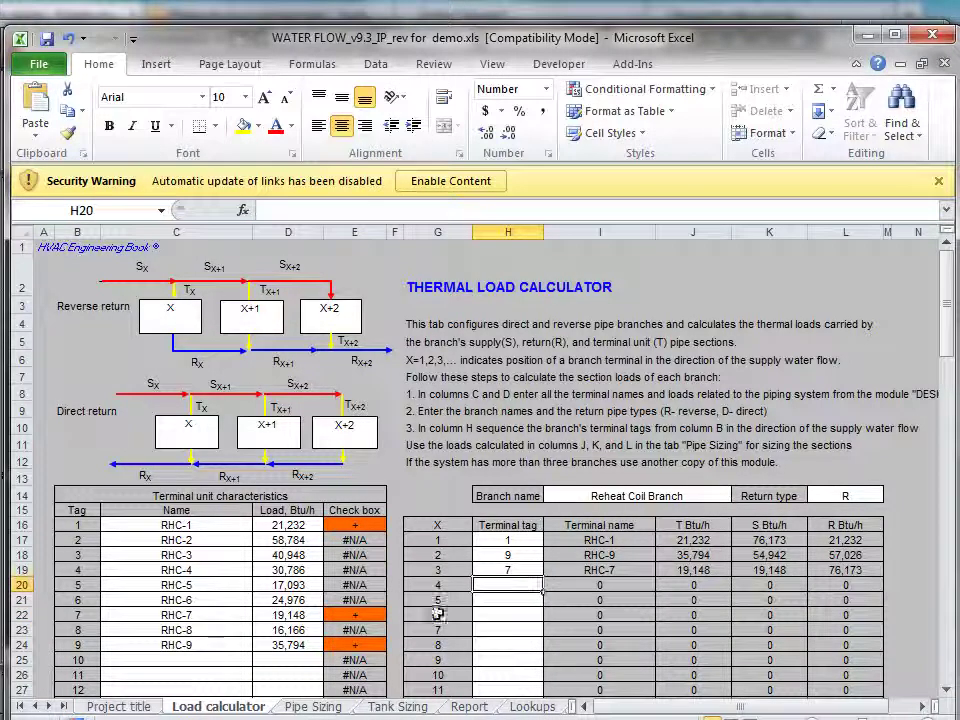
{"action": "type", "text": "="}
{"action": "left_click", "coordinate": [86, 629]}
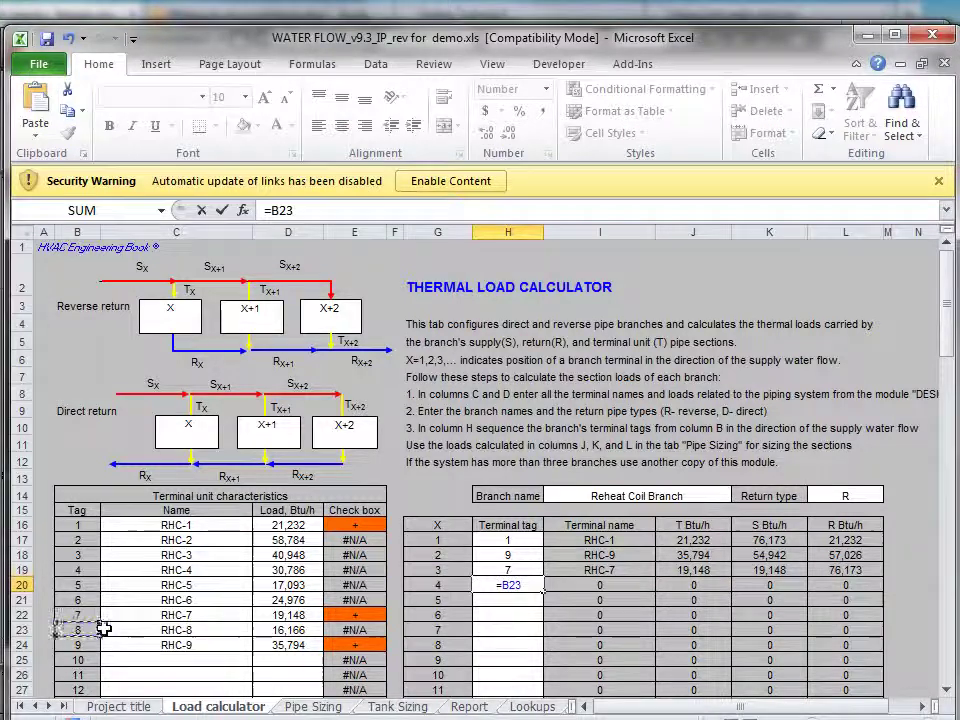
{"action": "key", "text": "Return"}
{"action": "type", "text": "="}
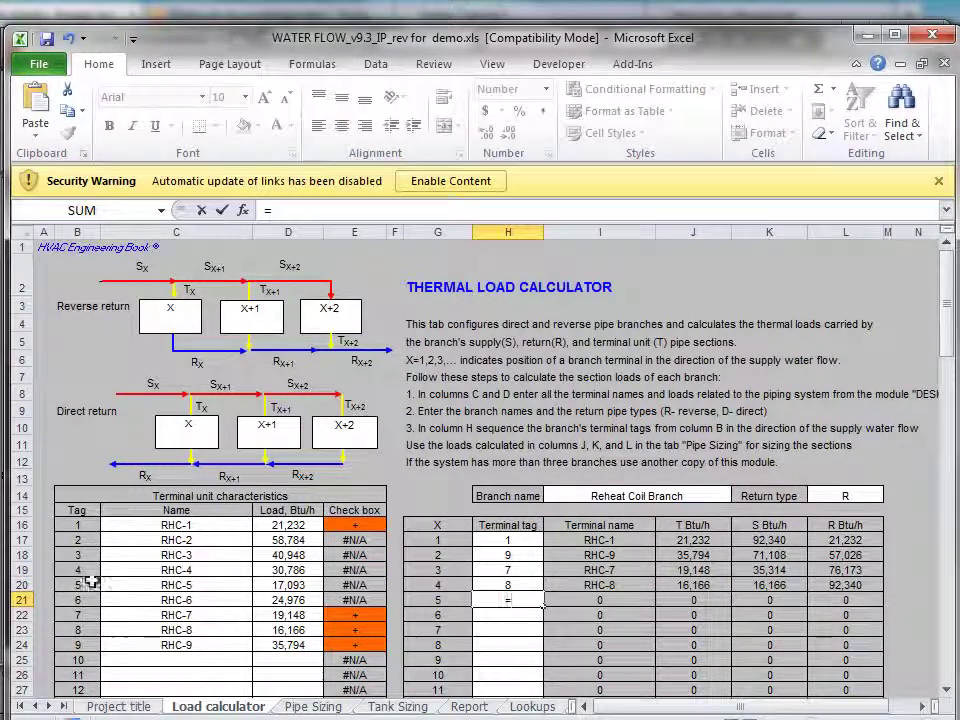
{"action": "left_click", "coordinate": [80, 540]}
{"action": "key", "text": "Return"}
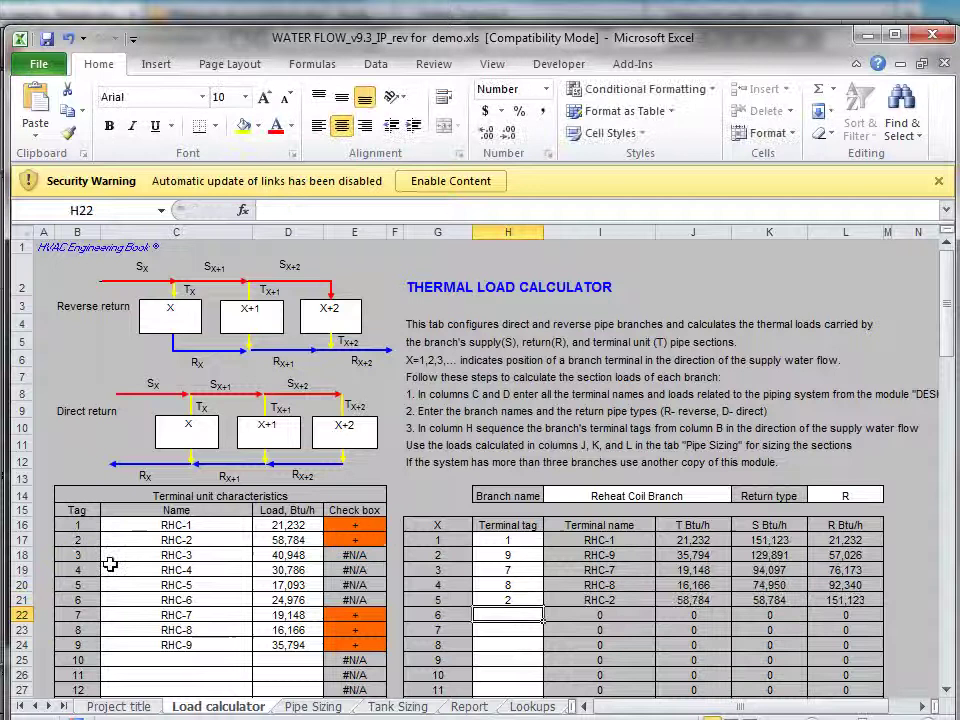
Step: Link the last four tags to terminals 6, 5, 3 and 4 (=B21, =B20, =B18, =B19)
{"action": "type", "text": "="}
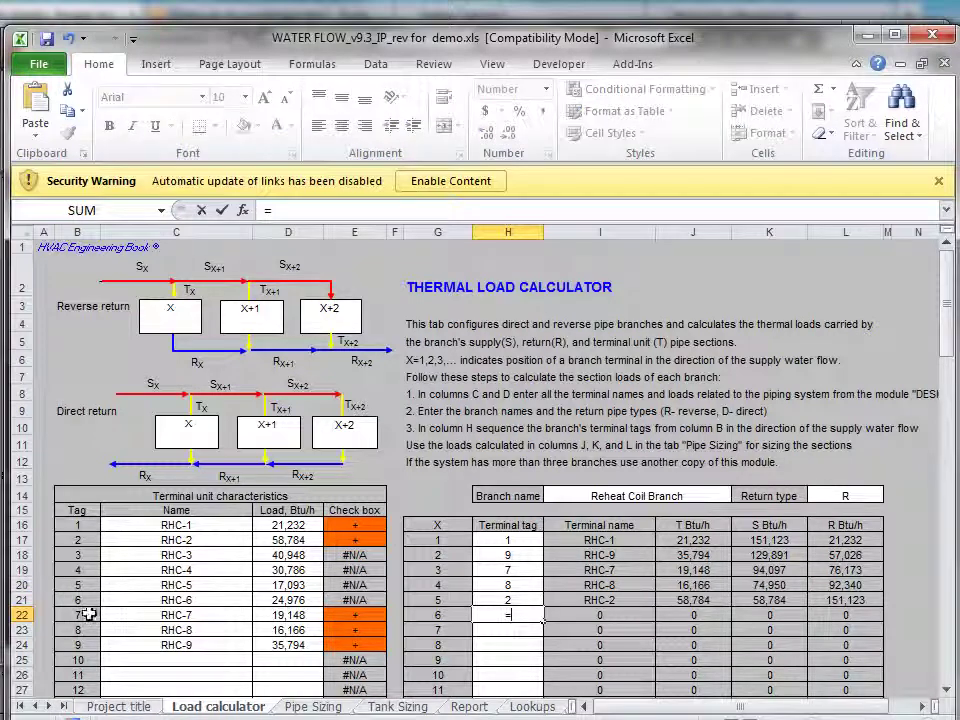
{"action": "left_click", "coordinate": [86, 600]}
{"action": "key", "text": "Return"}
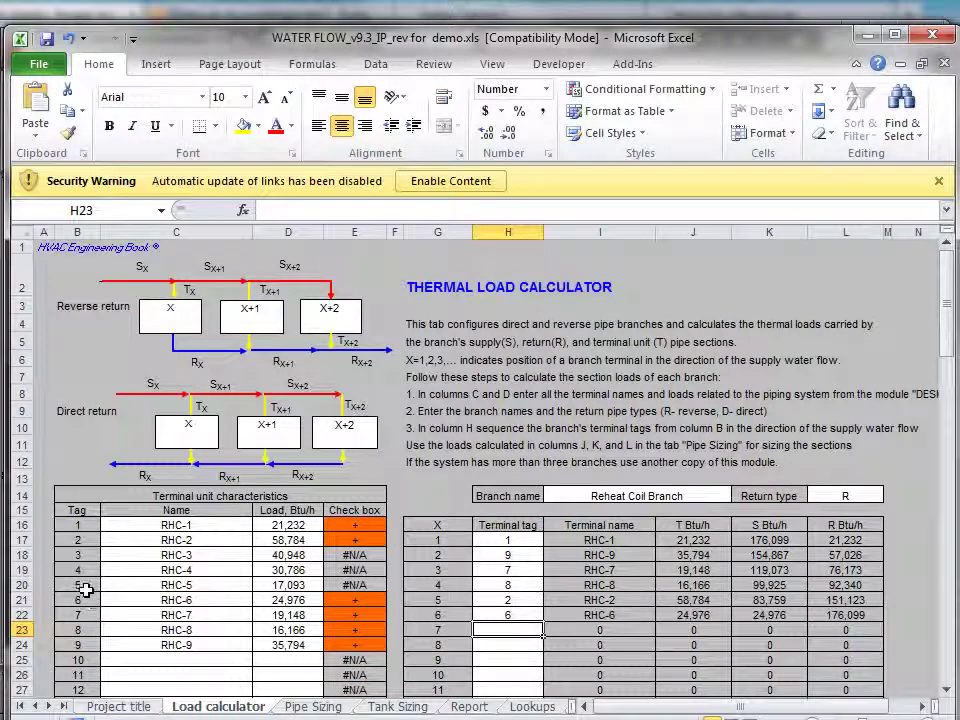
{"action": "type", "text": "="}
{"action": "left_click", "coordinate": [84, 585]}
{"action": "key", "text": "Return"}
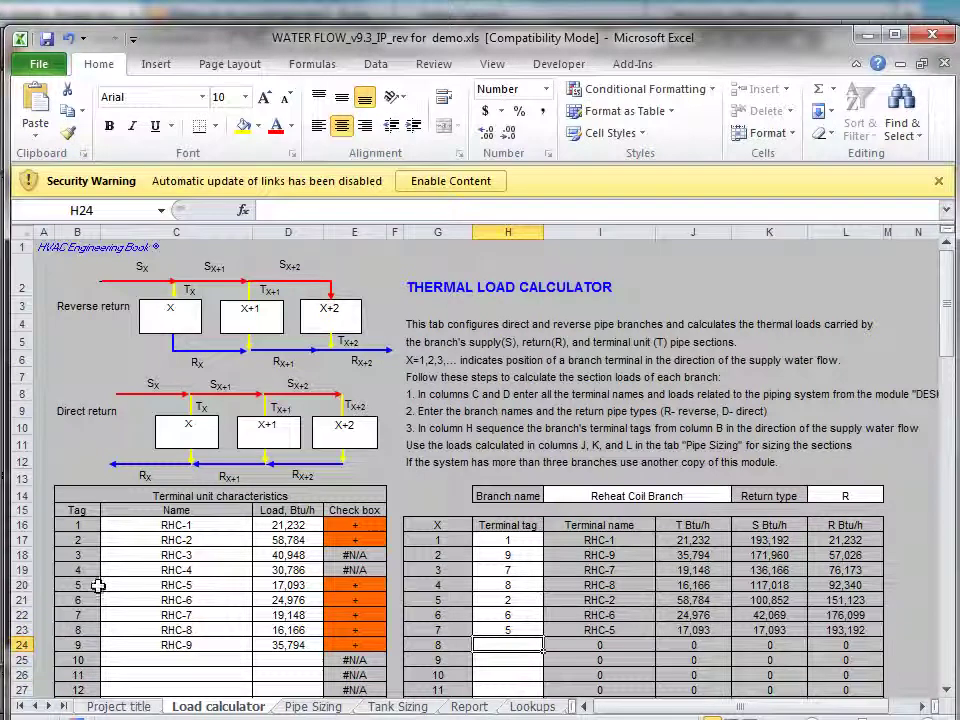
{"action": "type", "text": "="}
{"action": "left_click", "coordinate": [82, 555]}
{"action": "key", "text": "Return"}
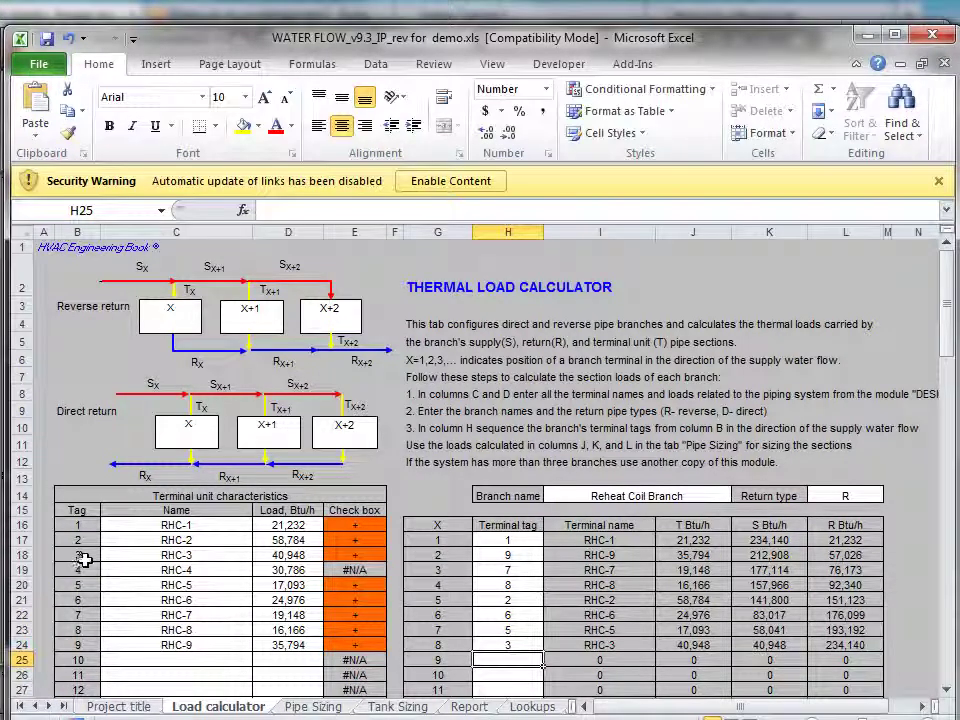
{"action": "type", "text": "="}
{"action": "left_click", "coordinate": [88, 570]}
{"action": "key", "text": "Return"}
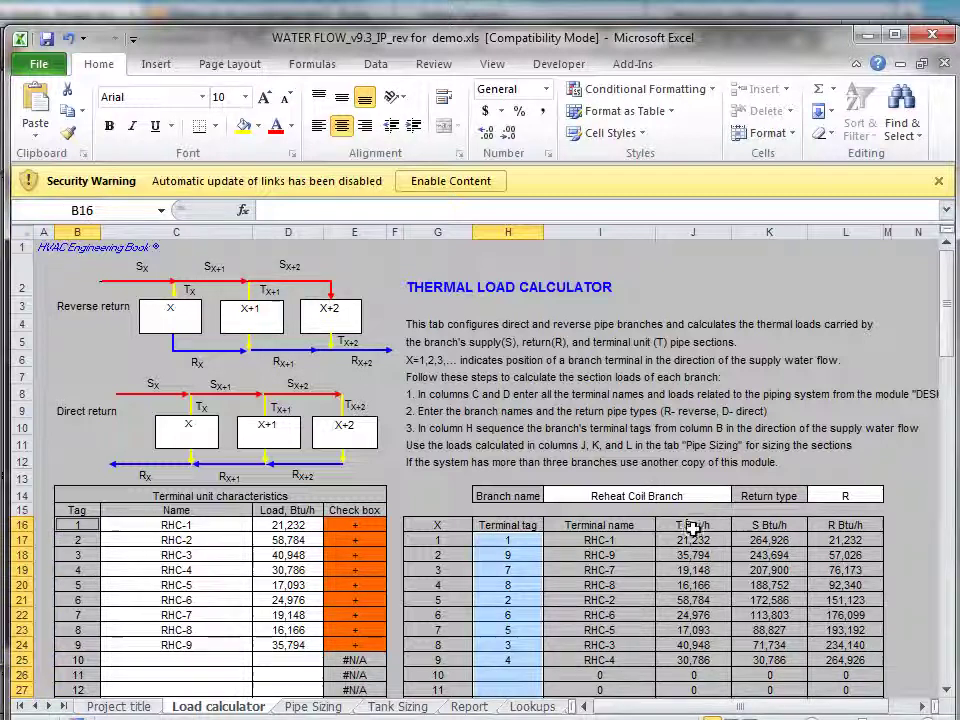
Step: Review the supply and return section loads, terminal loads, branch name, tags and check boxes
{"action": "left_click_drag", "start_coordinate": [784, 530], "coordinate": [782, 664]}
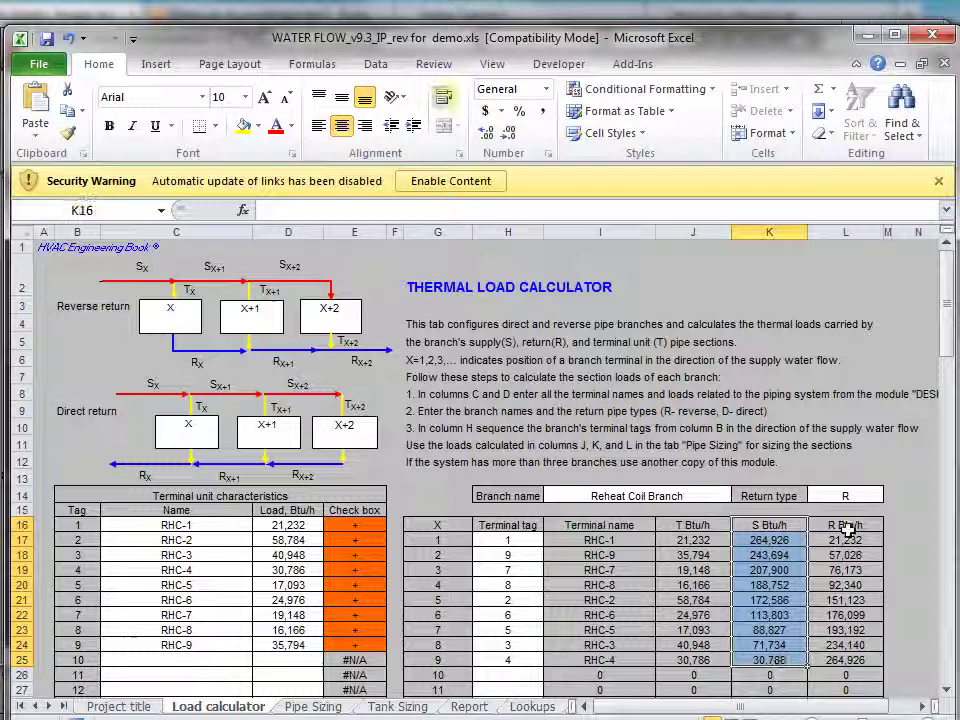
{"action": "left_click_drag", "start_coordinate": [846, 527], "coordinate": [851, 664]}
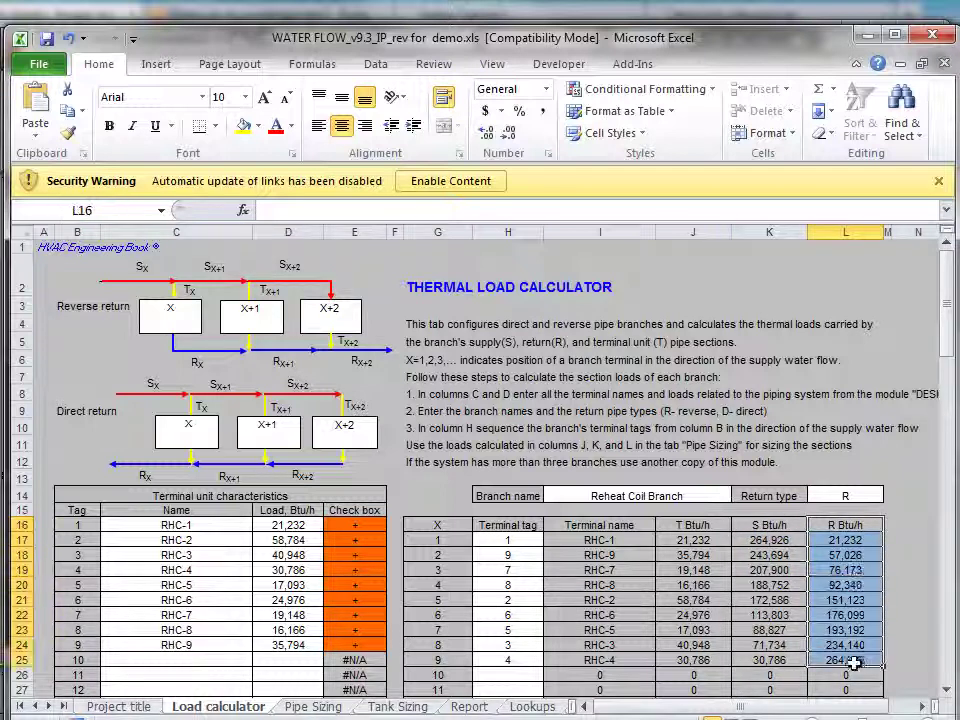
{"action": "left_click_drag", "start_coordinate": [692, 527], "coordinate": [710, 660]}
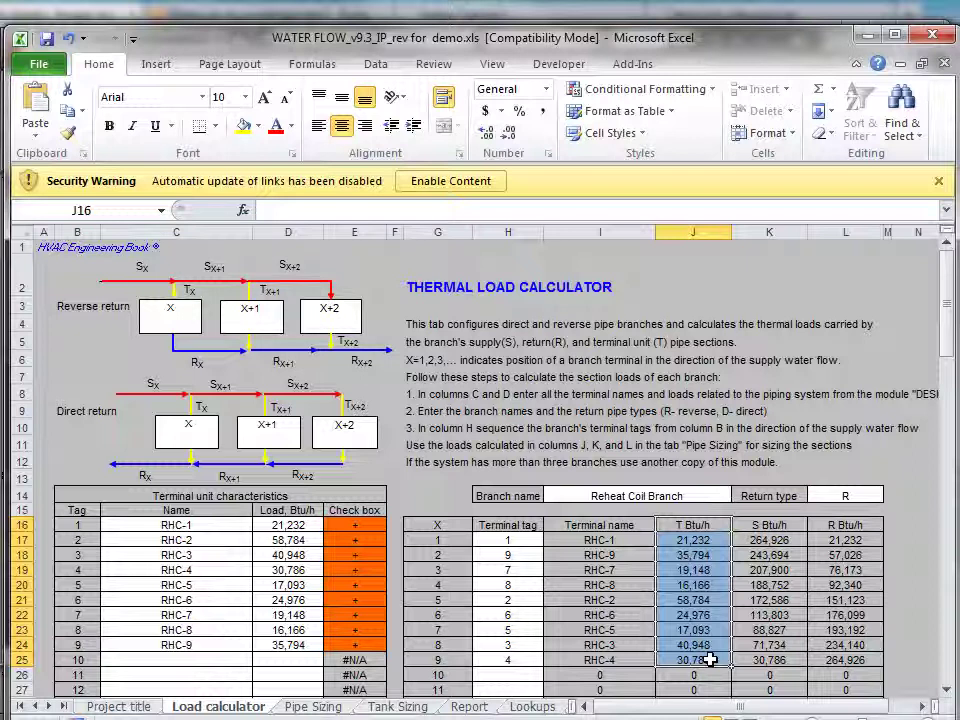
{"action": "left_click", "coordinate": [560, 495]}
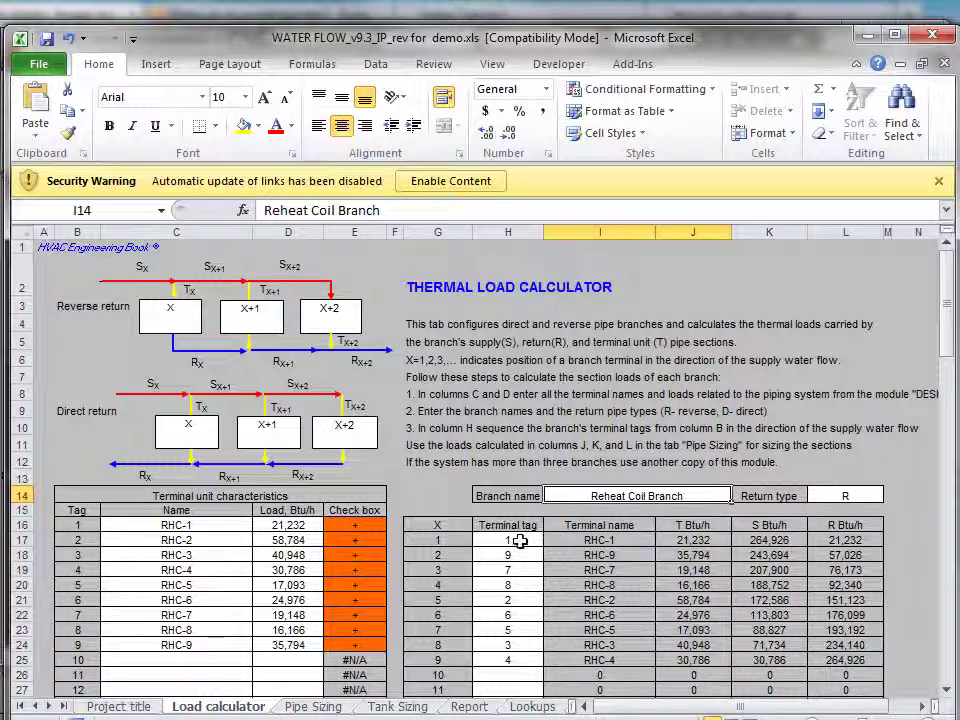
{"action": "left_click_drag", "start_coordinate": [516, 540], "coordinate": [510, 661]}
{"action": "left_click_drag", "start_coordinate": [355, 525], "coordinate": [379, 652]}
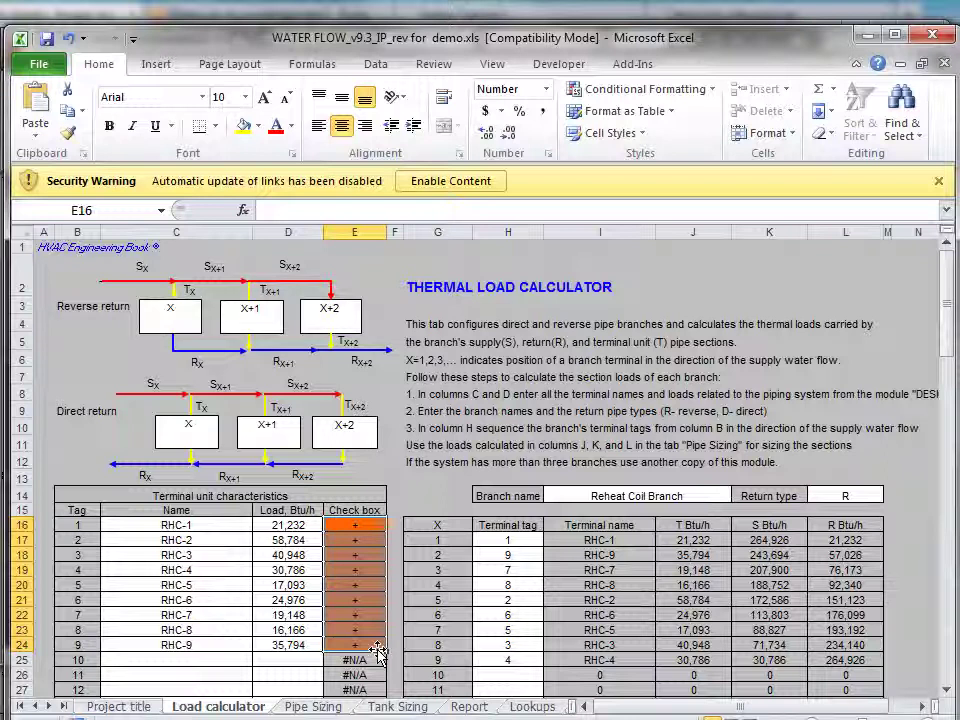
Step: Change the branch return type to D and review the recomputed section loads
{"action": "left_click", "coordinate": [849, 494]}
{"action": "type", "text": "D"}
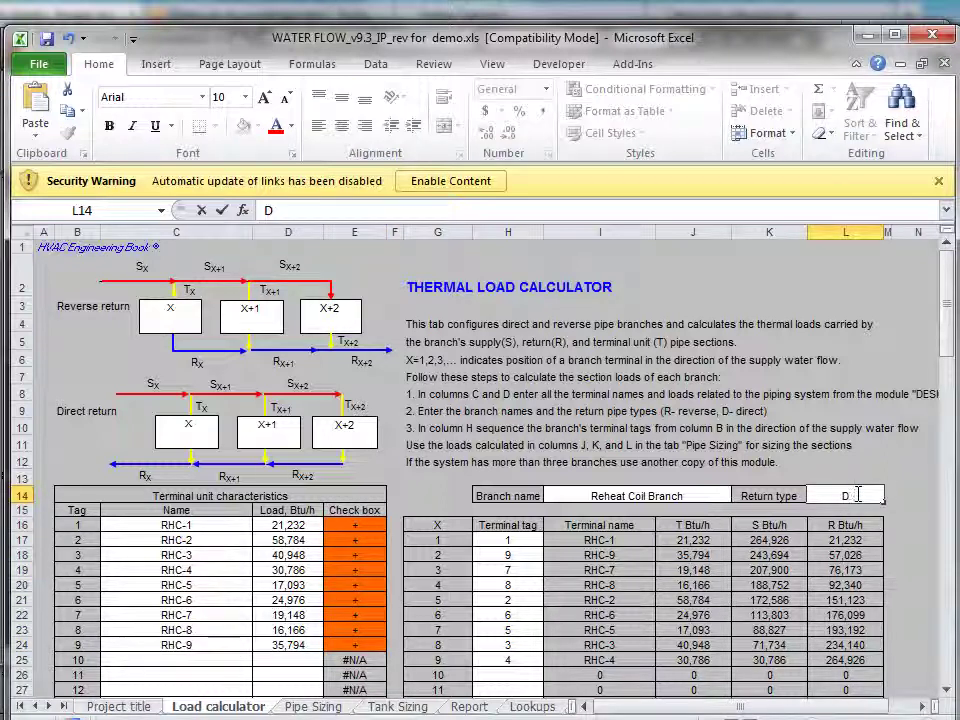
{"action": "left_click", "coordinate": [665, 525]}
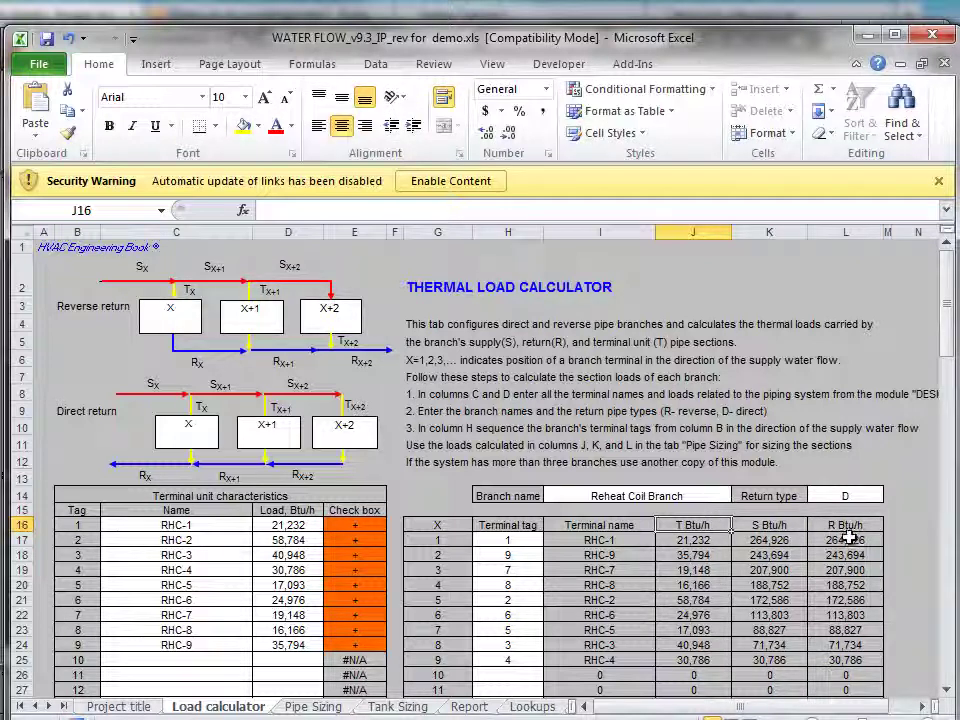
{"action": "left_click_drag", "start_coordinate": [848, 540], "coordinate": [705, 668]}
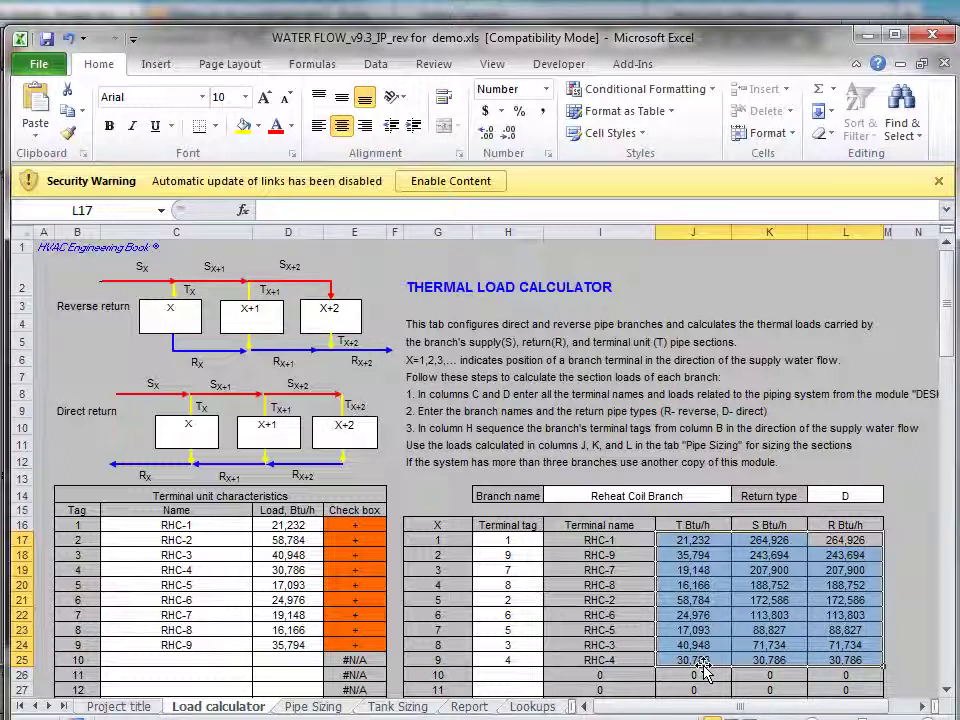
{"action": "left_click", "coordinate": [146, 527]}
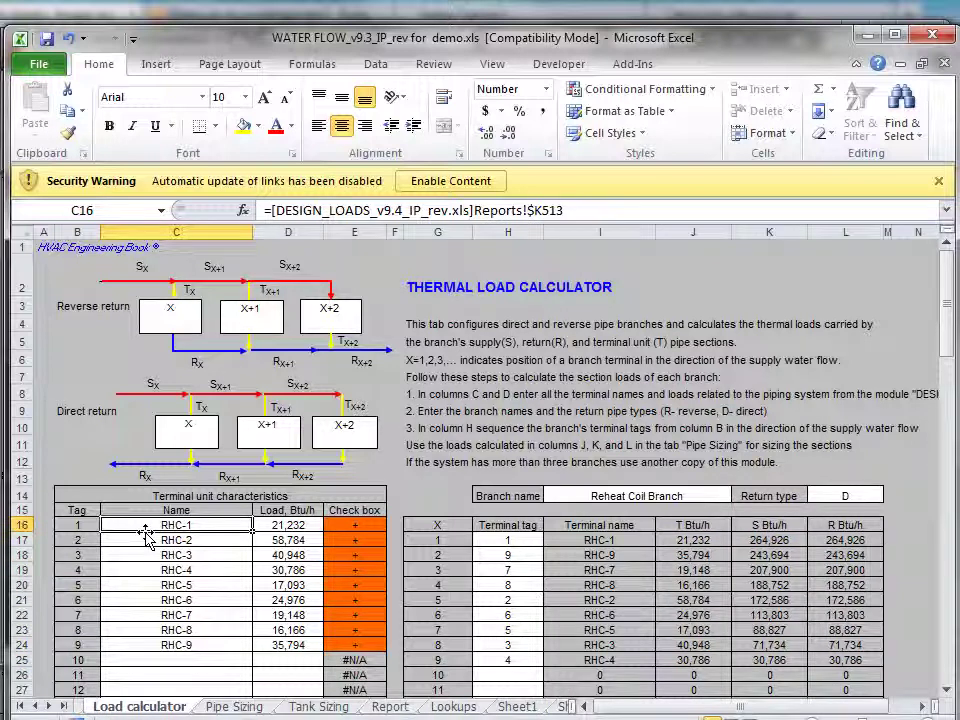
Step: On the Pipe Sizing sheet, set the fluid type to Water at 180oF
{"action": "left_click", "coordinate": [240, 708]}
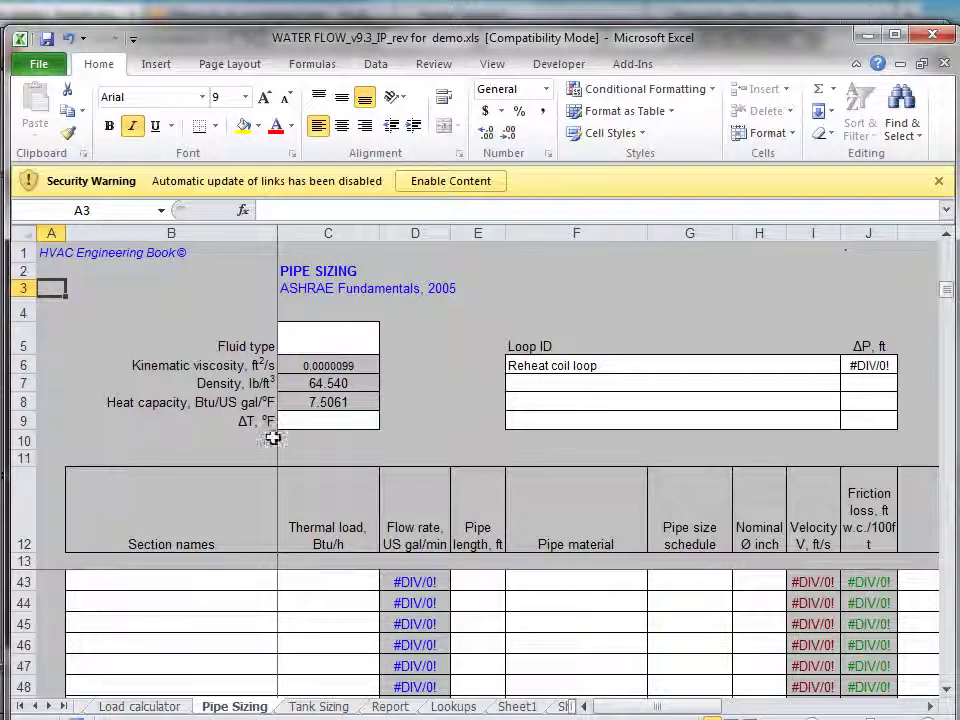
{"action": "left_click", "coordinate": [349, 345]}
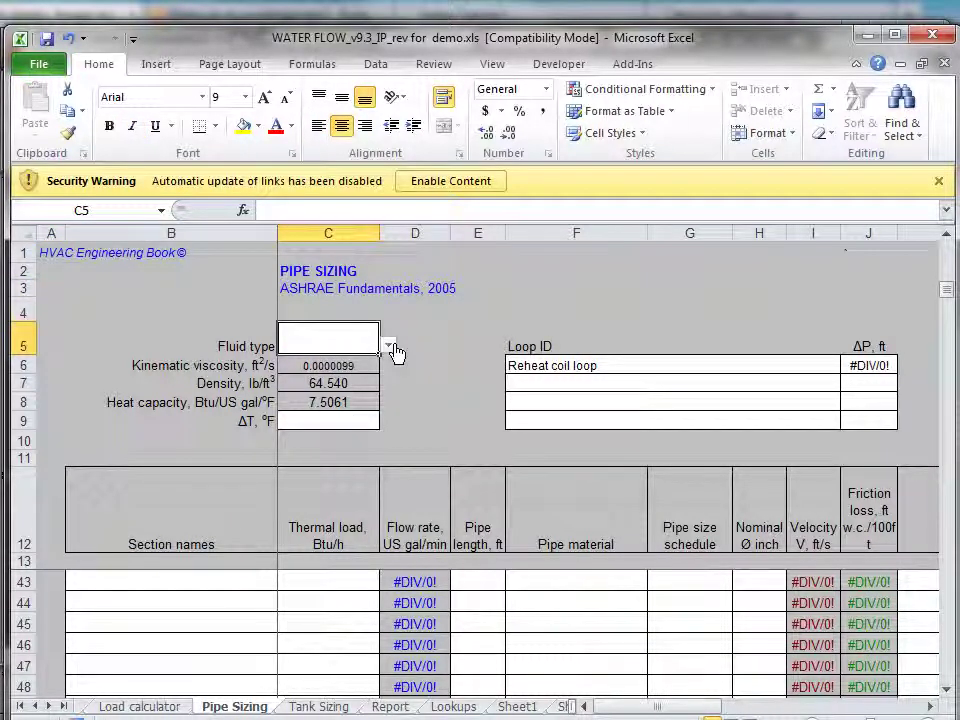
{"action": "left_click", "coordinate": [392, 348]}
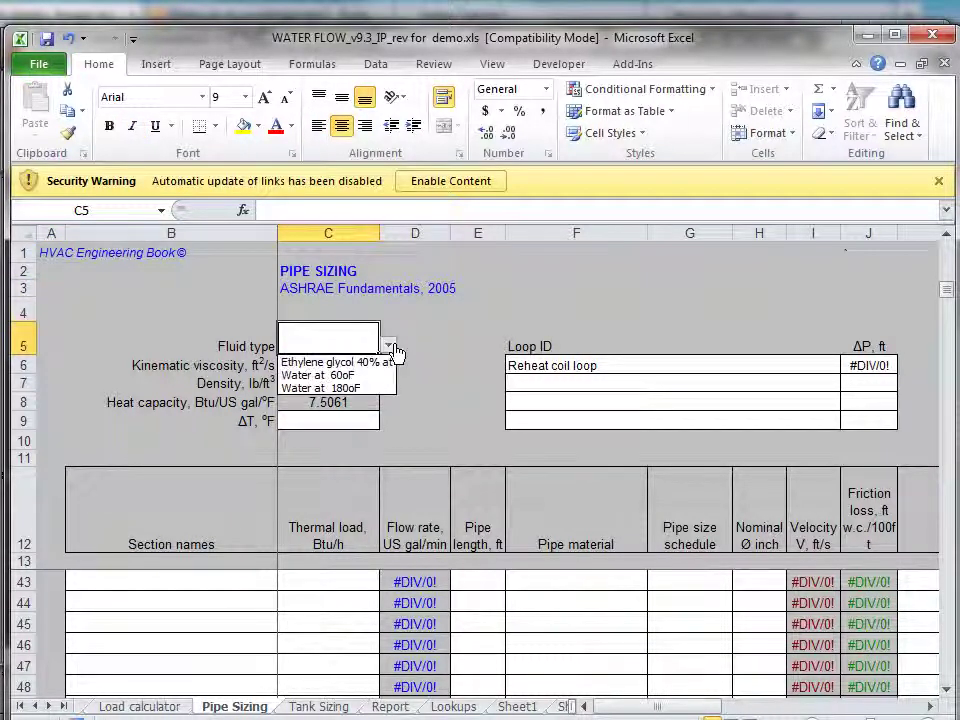
{"action": "left_click", "coordinate": [356, 390]}
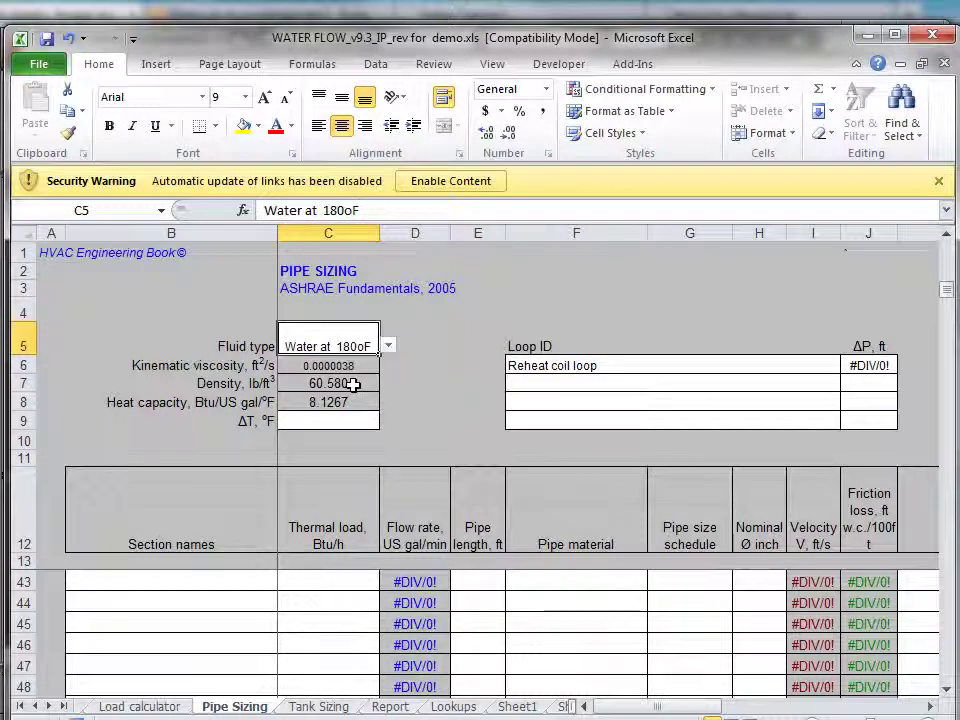
{"action": "left_click_drag", "start_coordinate": [336, 365], "coordinate": [337, 401]}
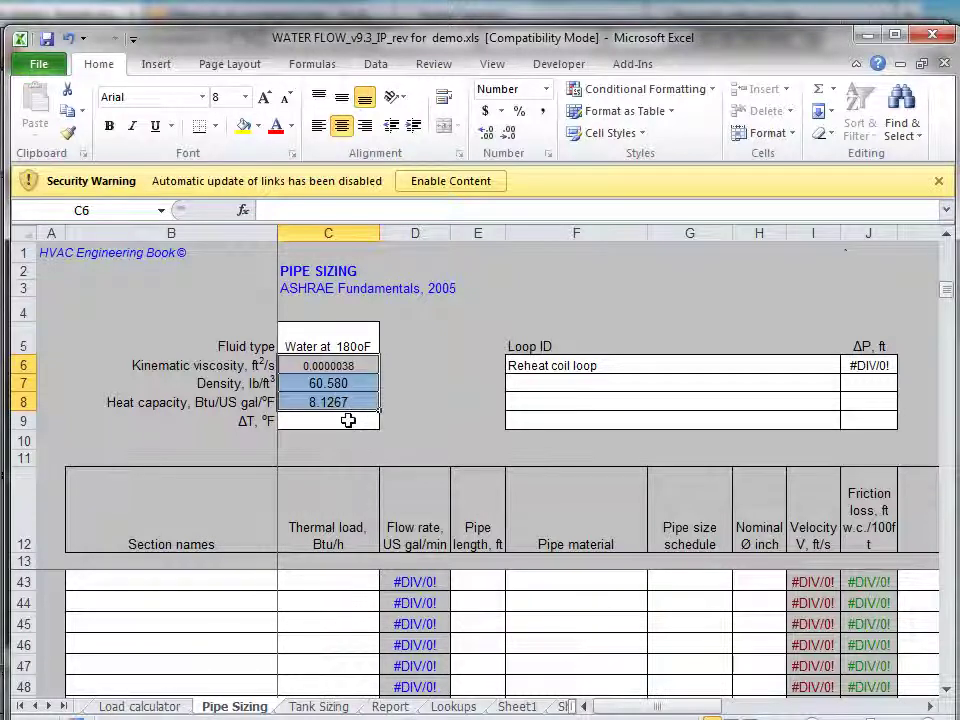
Step: Set ΔT to 20.0 and check the recalculated flow rates in rows 43–48
{"action": "left_click", "coordinate": [348, 420]}
{"action": "type", "text": "20"}
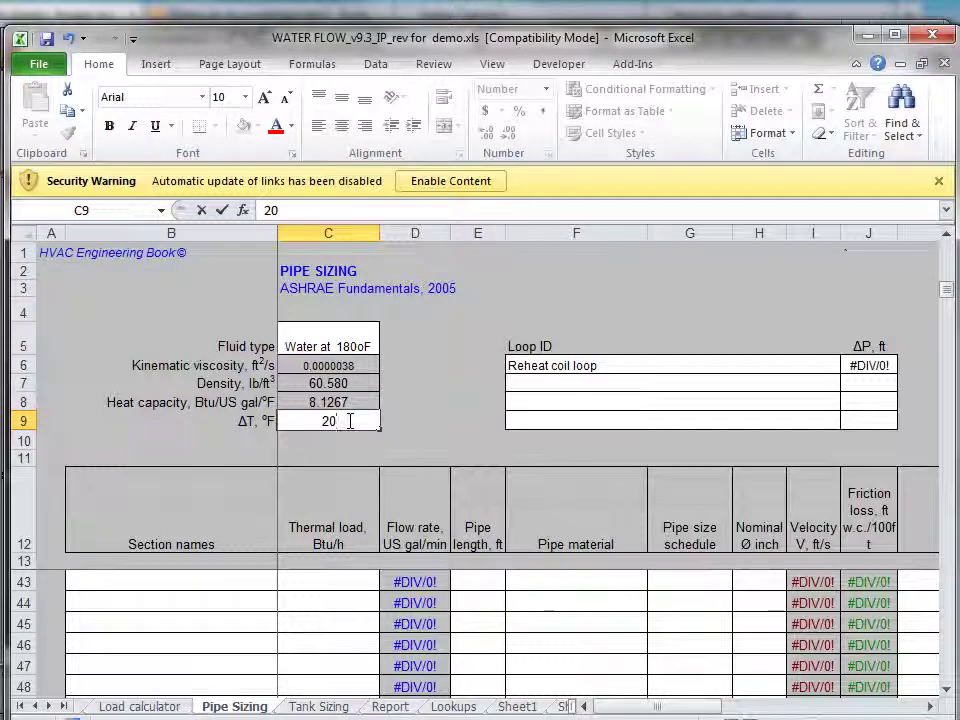
{"action": "left_click", "coordinate": [407, 440]}
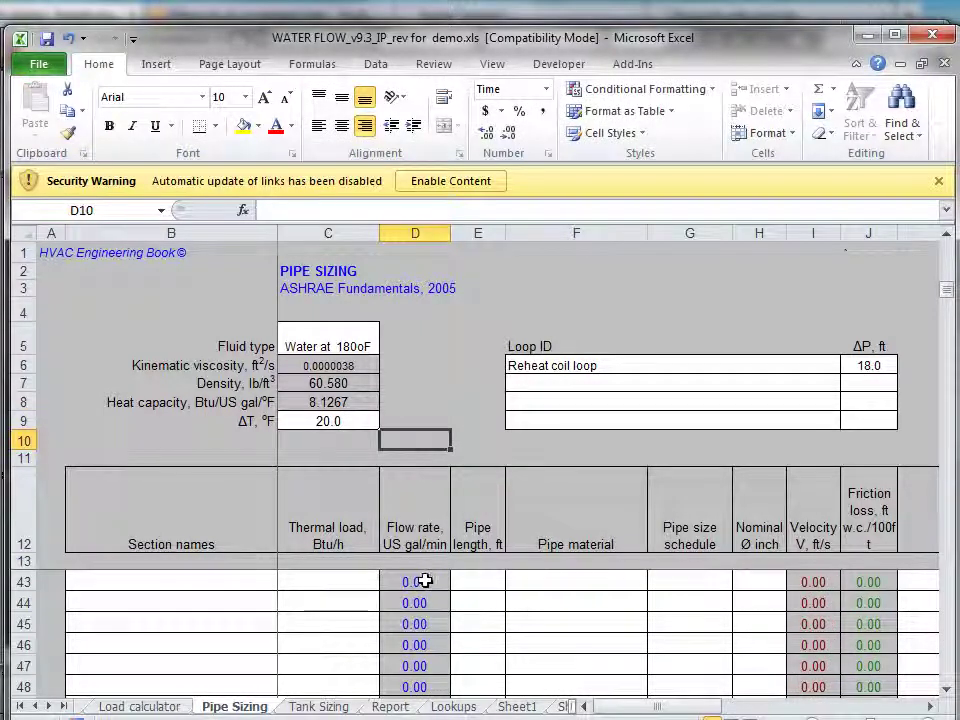
{"action": "left_click_drag", "start_coordinate": [425, 581], "coordinate": [418, 686]}
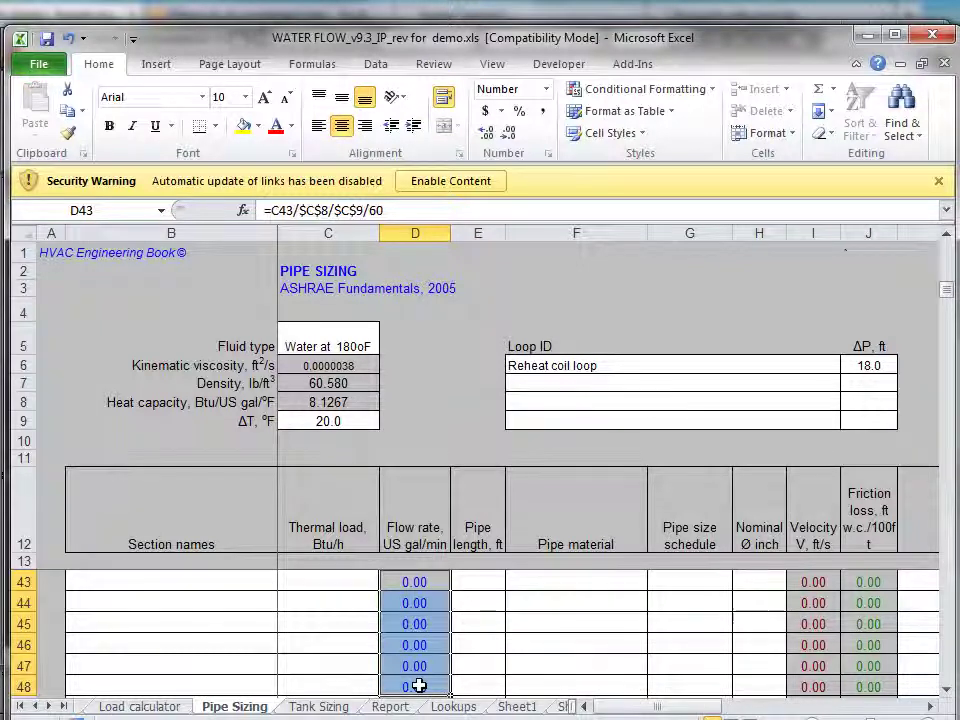
Step: Clear the old section entries in rows 14–19 and enter Supply Pipe Sections in B14
{"action": "left_click", "coordinate": [259, 524]}
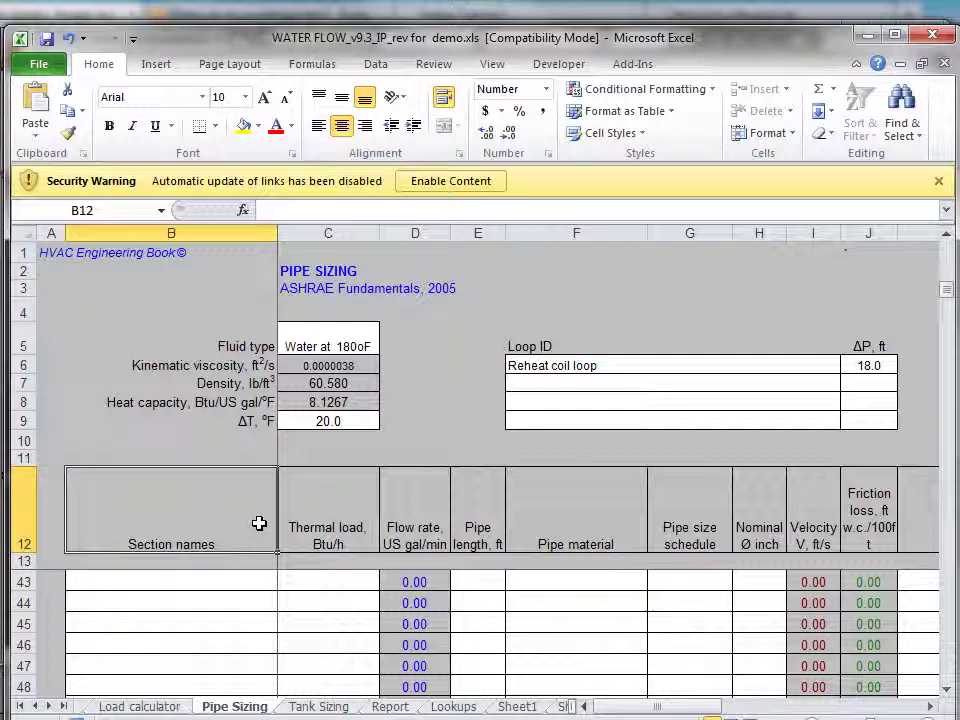
{"action": "left_click_drag", "start_coordinate": [259, 524], "coordinate": [321, 684]}
{"action": "key", "text": "Delete"}
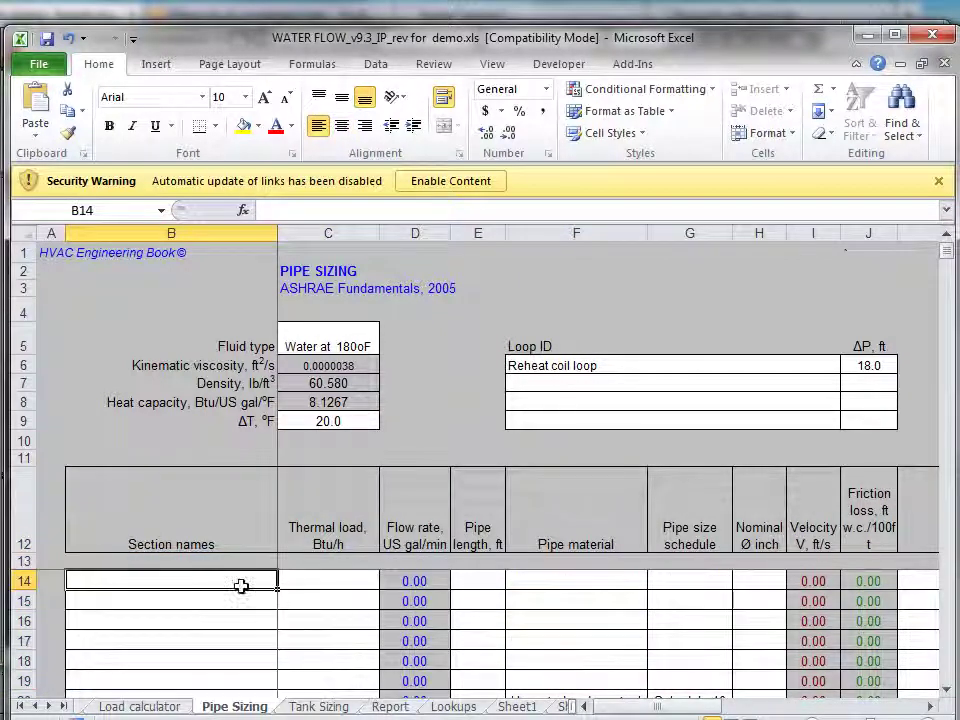
{"action": "type", "text": "Su"}
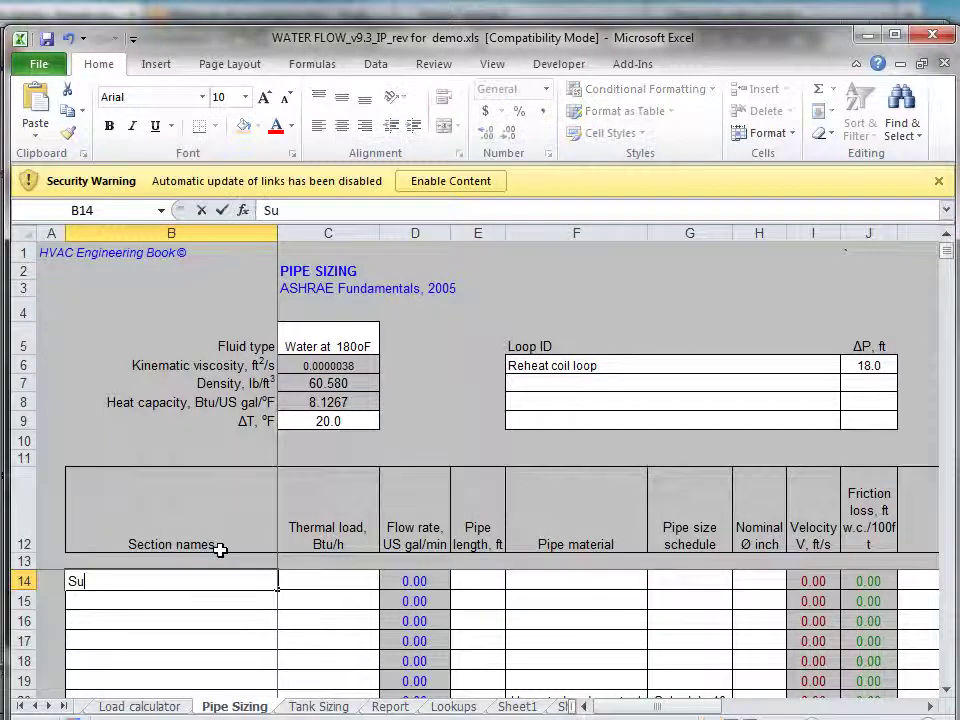
{"action": "type", "text": "pply "}
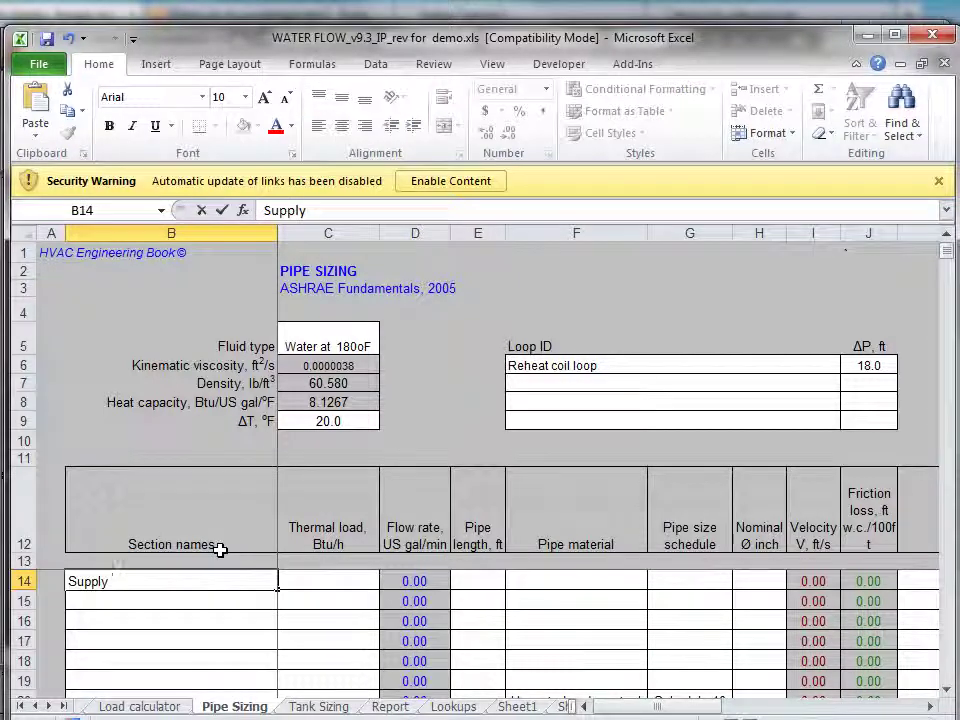
{"action": "type", "text": "Pipe Sections"}
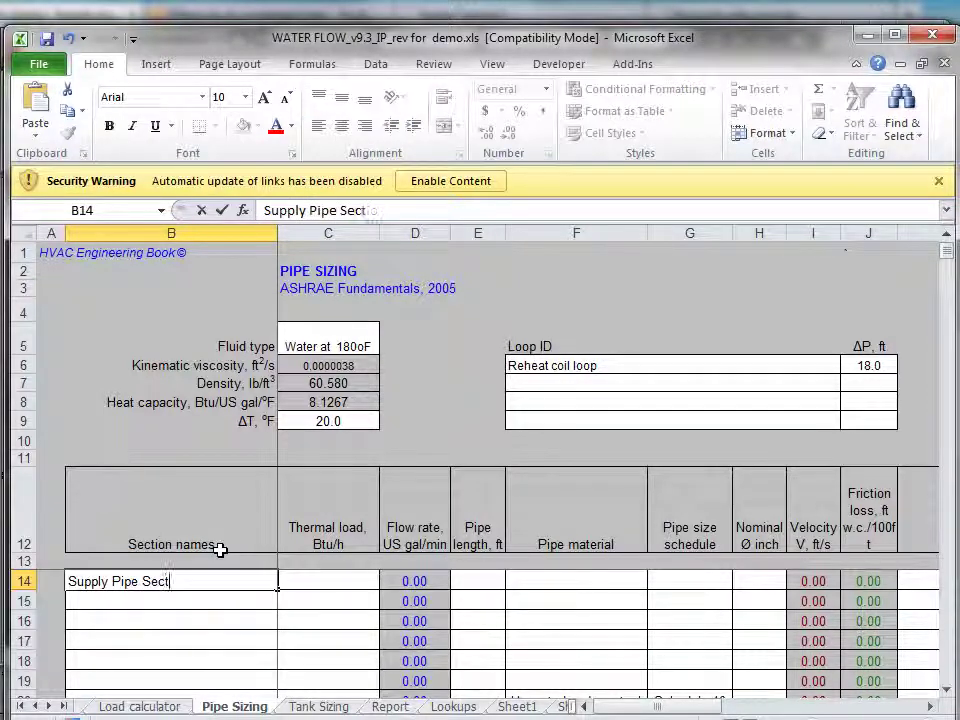
{"action": "left_click", "coordinate": [255, 597]}
Step: Link B15 to Load calculator I17 and fill down to list RHC-1, RHC-9, RHC-7, RHC-8, RHC-2
{"action": "type", "text": "="}
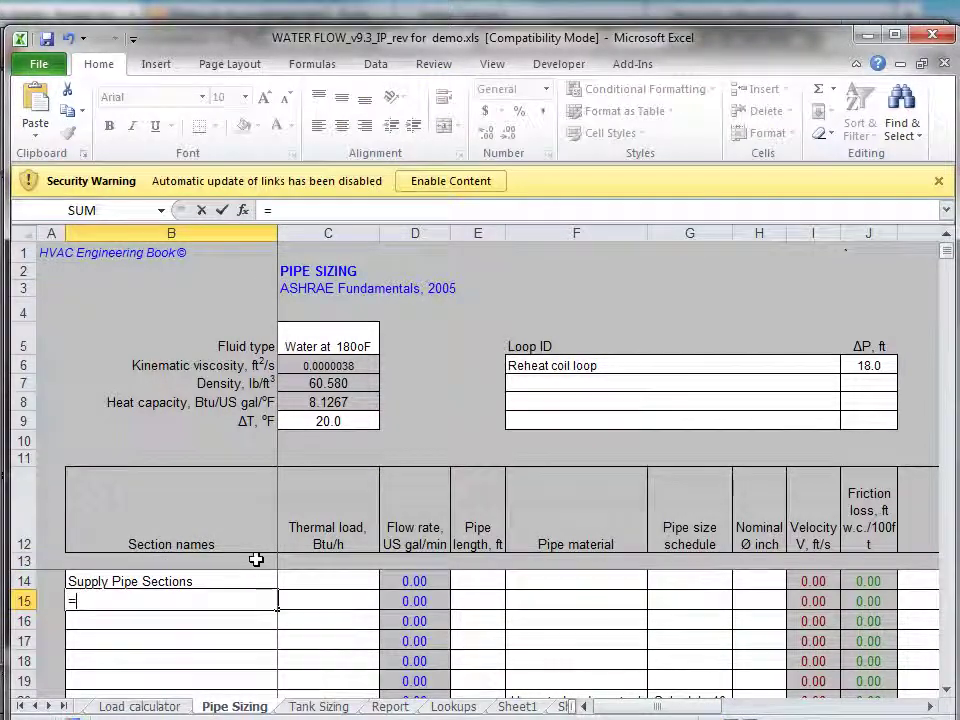
{"action": "left_click", "coordinate": [130, 706]}
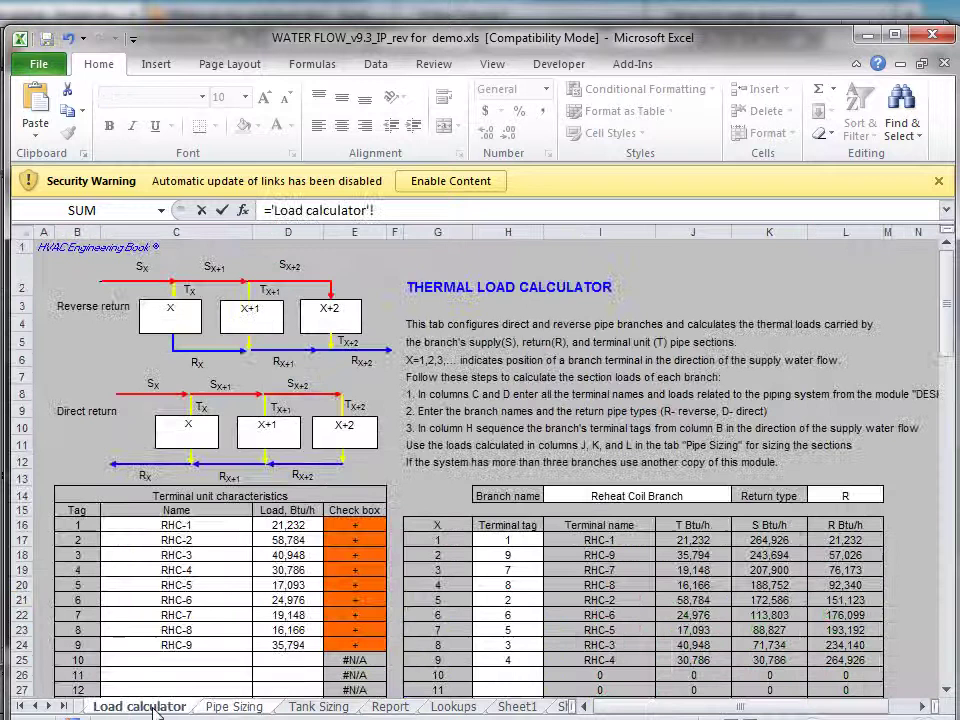
{"action": "left_click", "coordinate": [617, 542]}
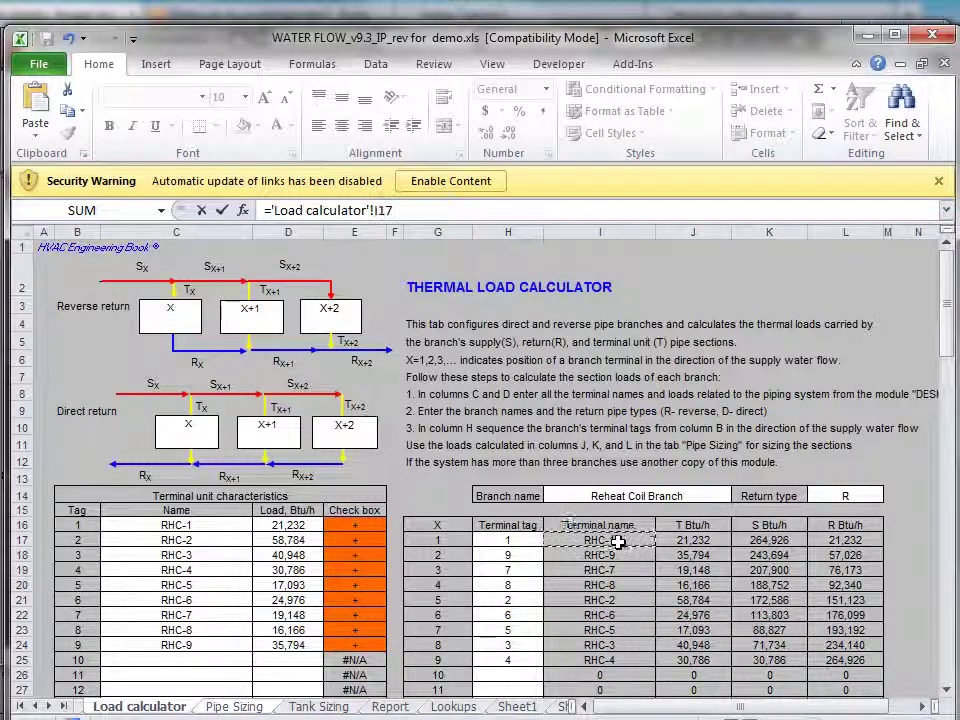
{"action": "key", "text": "Return"}
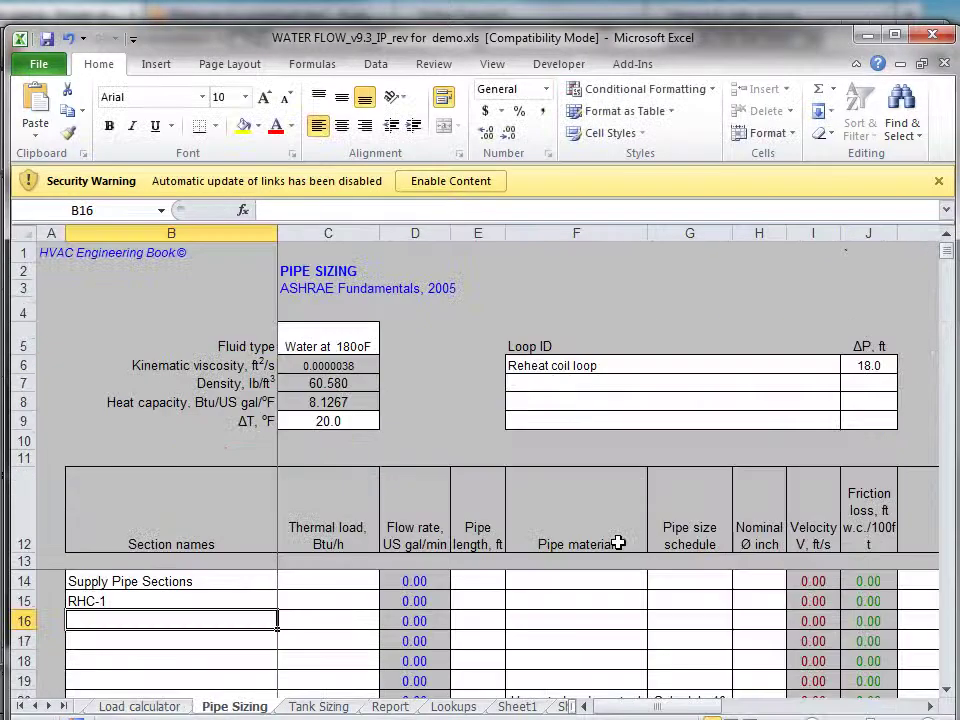
{"action": "left_click", "coordinate": [265, 601]}
{"action": "left_click_drag", "start_coordinate": [277, 609], "coordinate": [272, 690]}
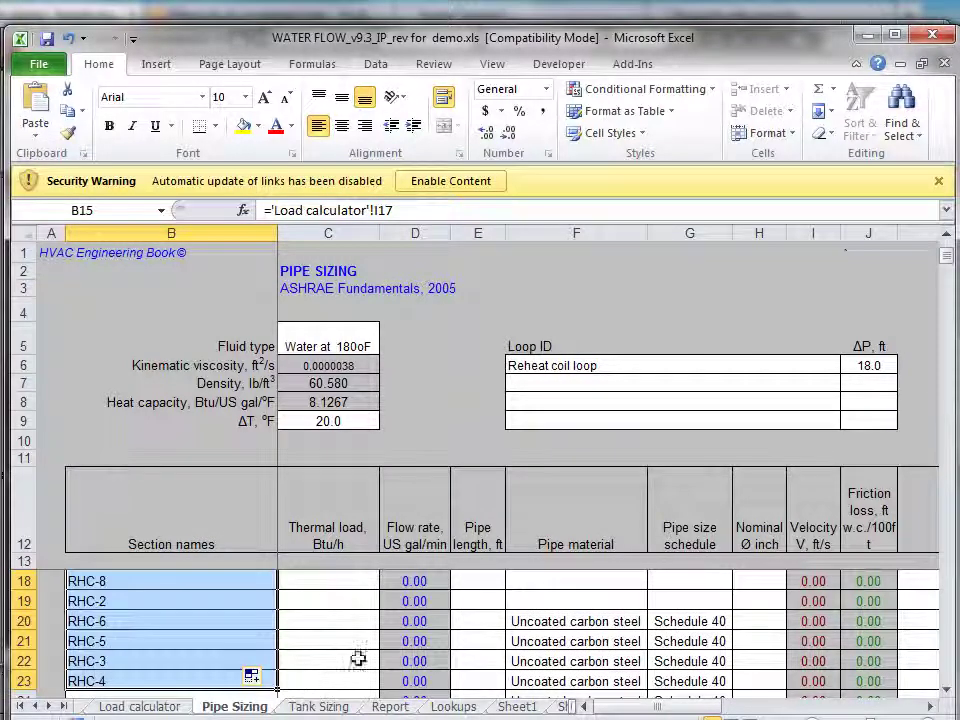
{"action": "scroll", "coordinate": [953, 265], "scroll_direction": "up", "scroll_amount": 2}
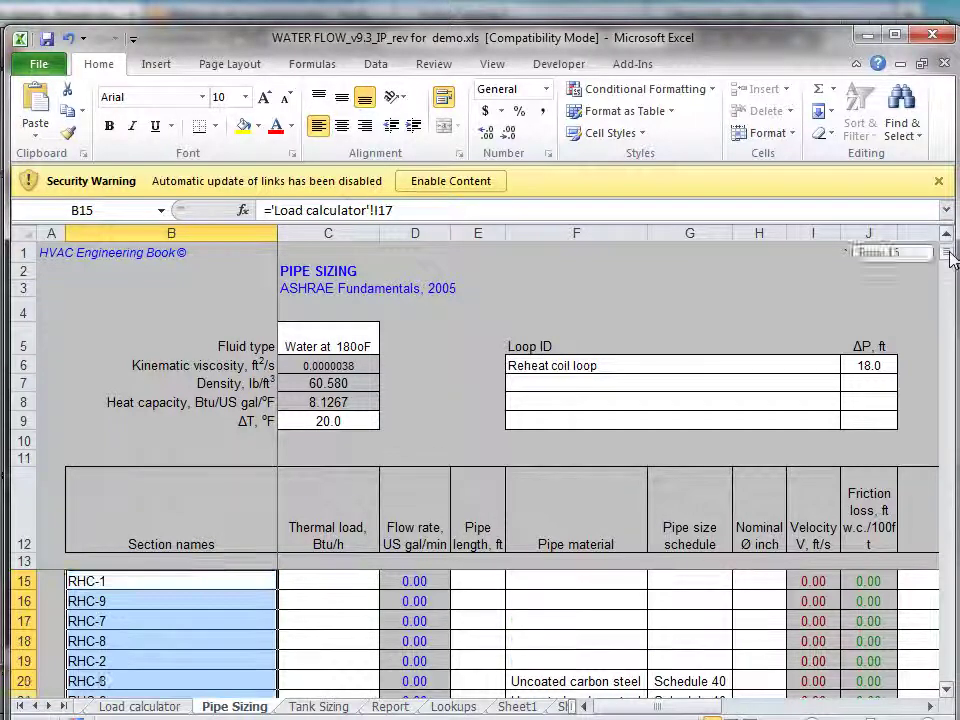
Step: Link C15 to Load calculator K17 and fill the supply loads (264,926, 243,694, 207,900…) down
{"action": "left_click", "coordinate": [312, 604]}
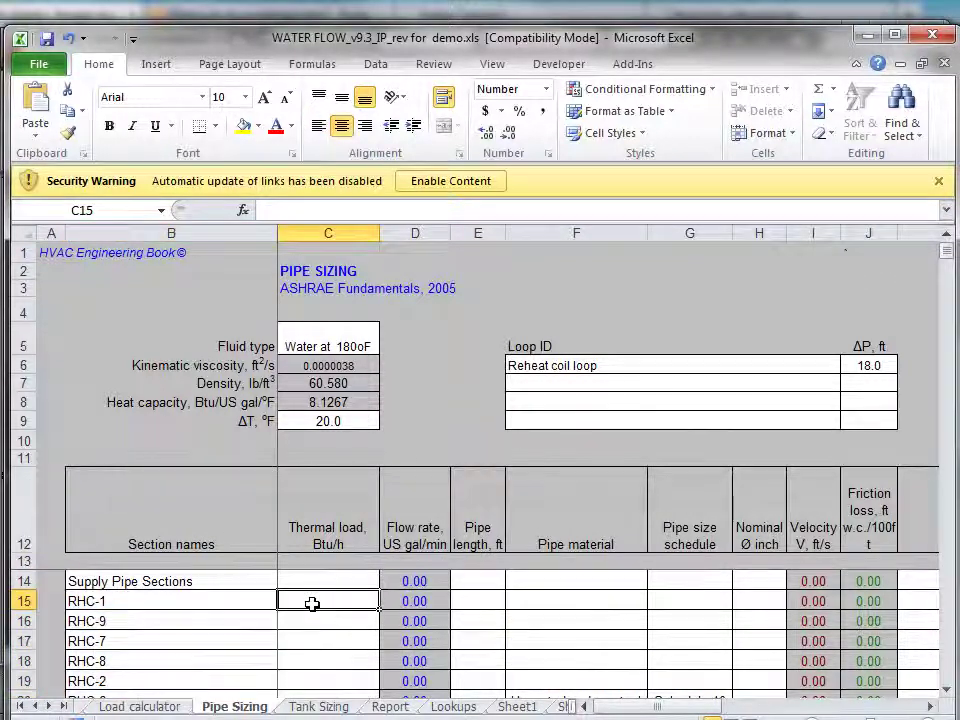
{"action": "type", "text": "="}
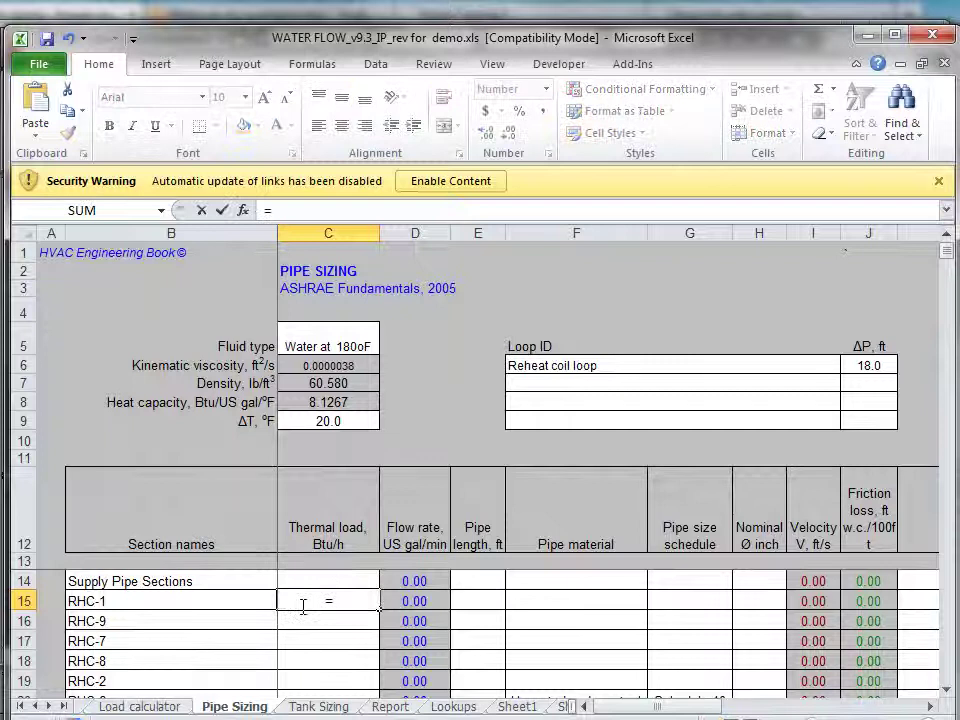
{"action": "left_click", "coordinate": [140, 706]}
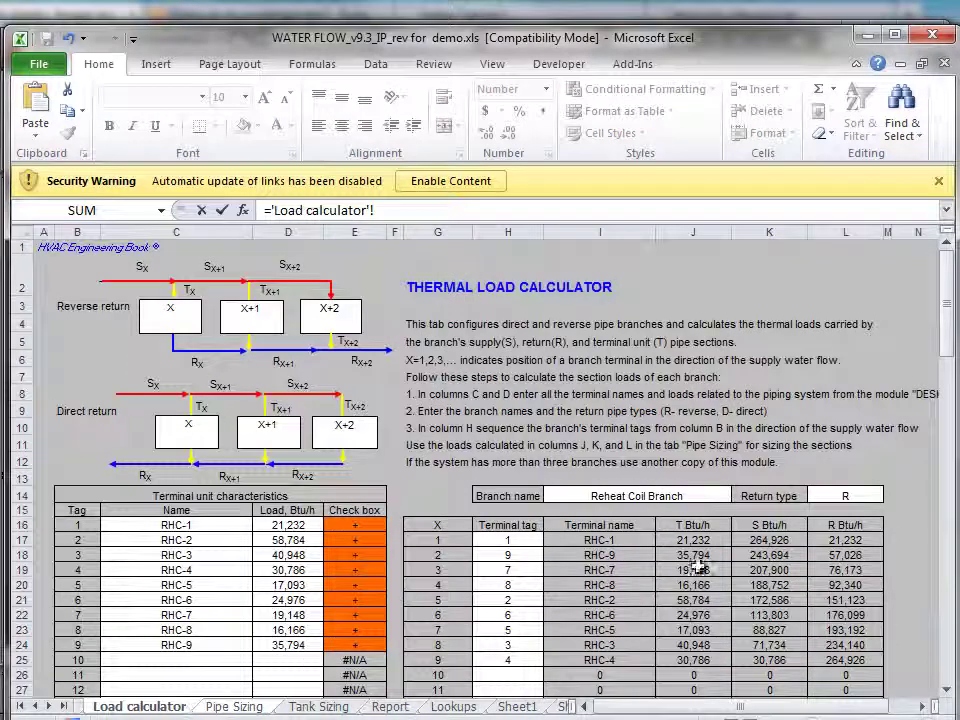
{"action": "left_click", "coordinate": [756, 541]}
{"action": "key", "text": "Return"}
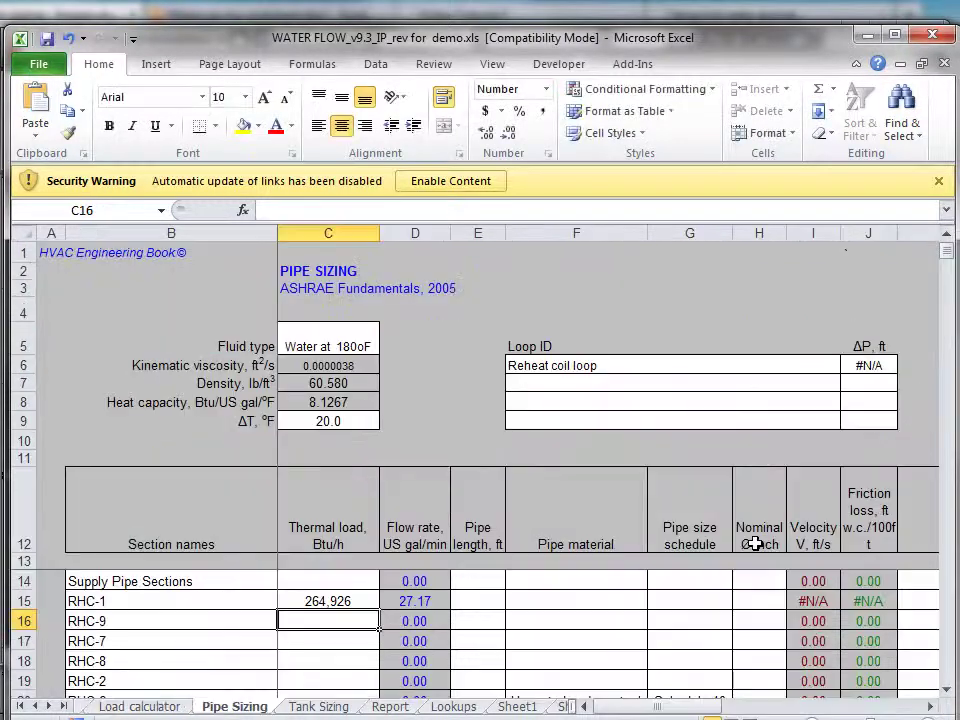
{"action": "left_click", "coordinate": [361, 604]}
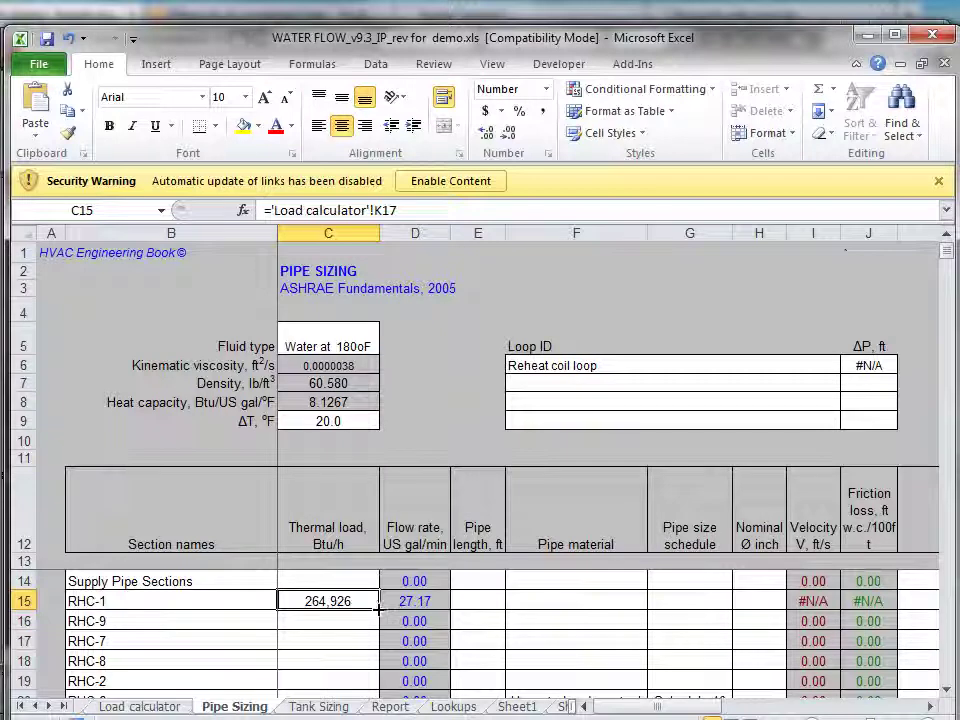
{"action": "left_click_drag", "start_coordinate": [379, 608], "coordinate": [376, 690]}
{"action": "scroll", "coordinate": [370, 619], "scroll_direction": "up", "scroll_amount": 2}
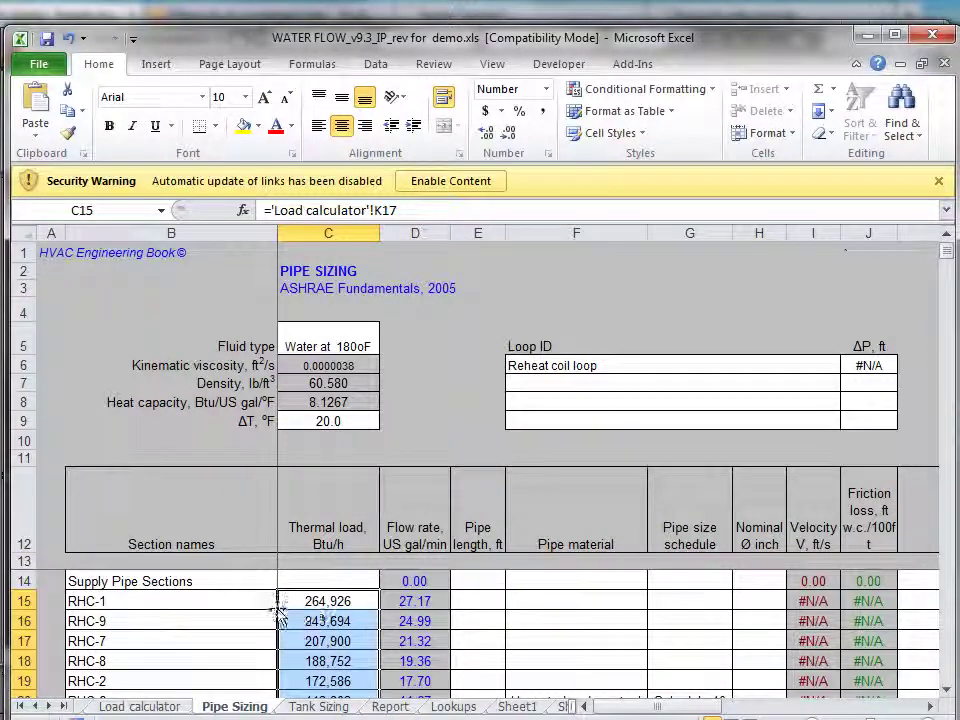
Step: Review the resulting flow rates for rows 15–19, such as 27.17 and 24.99 US gal/min
{"action": "left_click", "coordinate": [306, 600]}
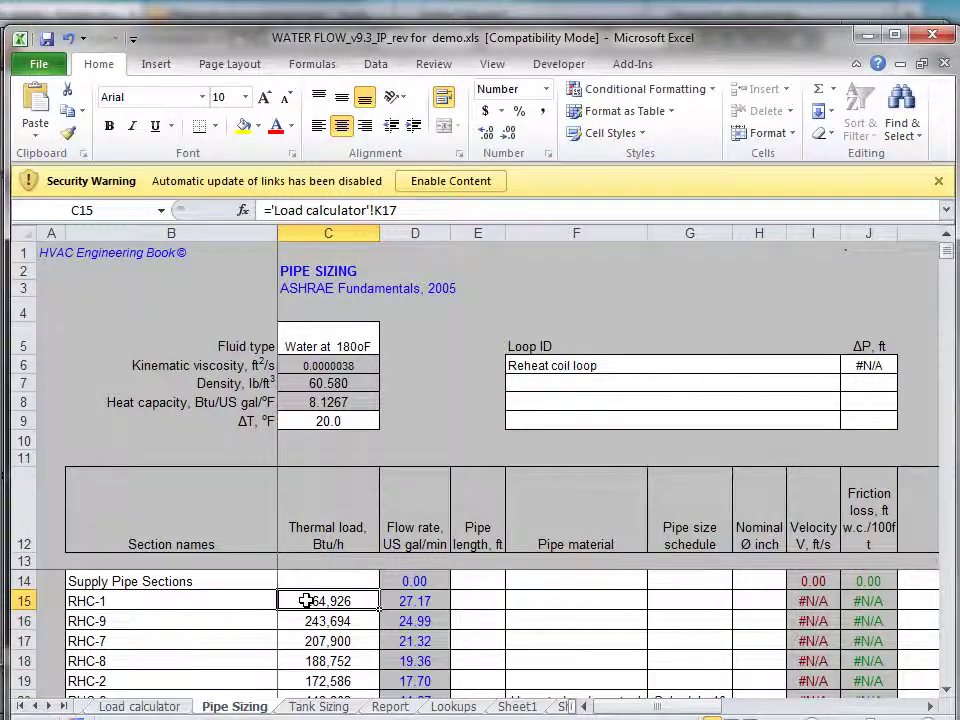
{"action": "left_click", "coordinate": [209, 582]}
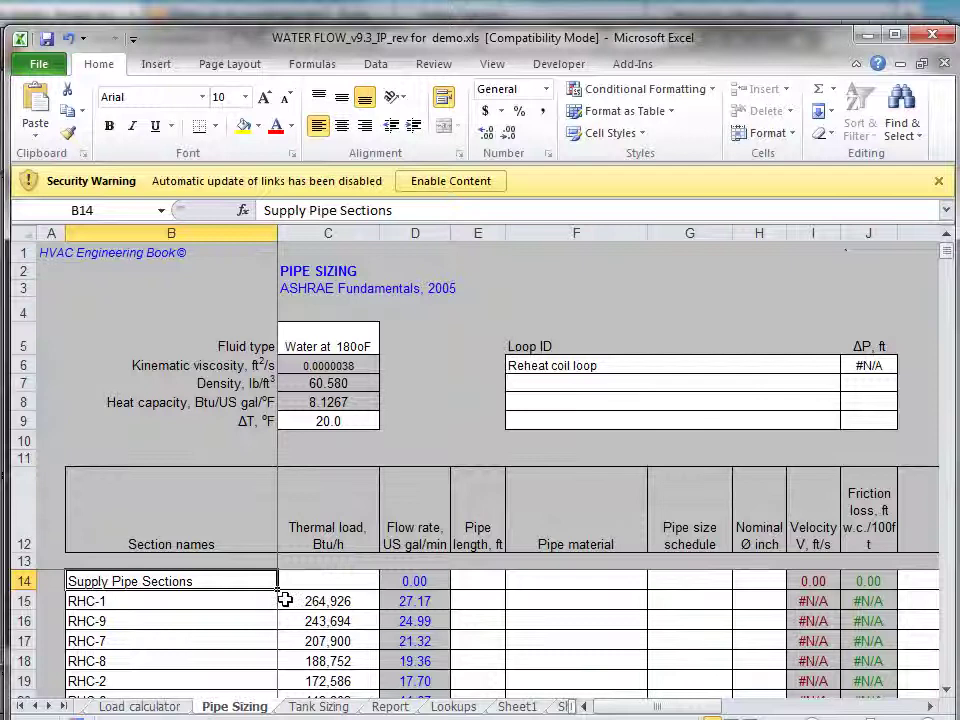
{"action": "left_click", "coordinate": [428, 600]}
{"action": "left_click_drag", "start_coordinate": [428, 600], "coordinate": [431, 686]}
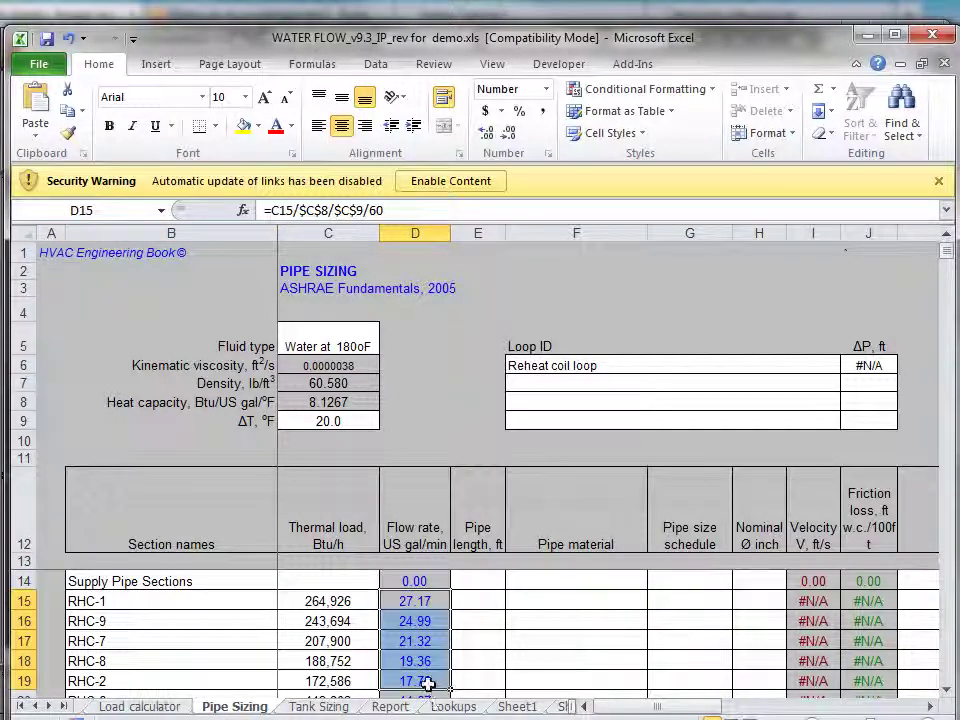
{"action": "left_click", "coordinate": [487, 581]}
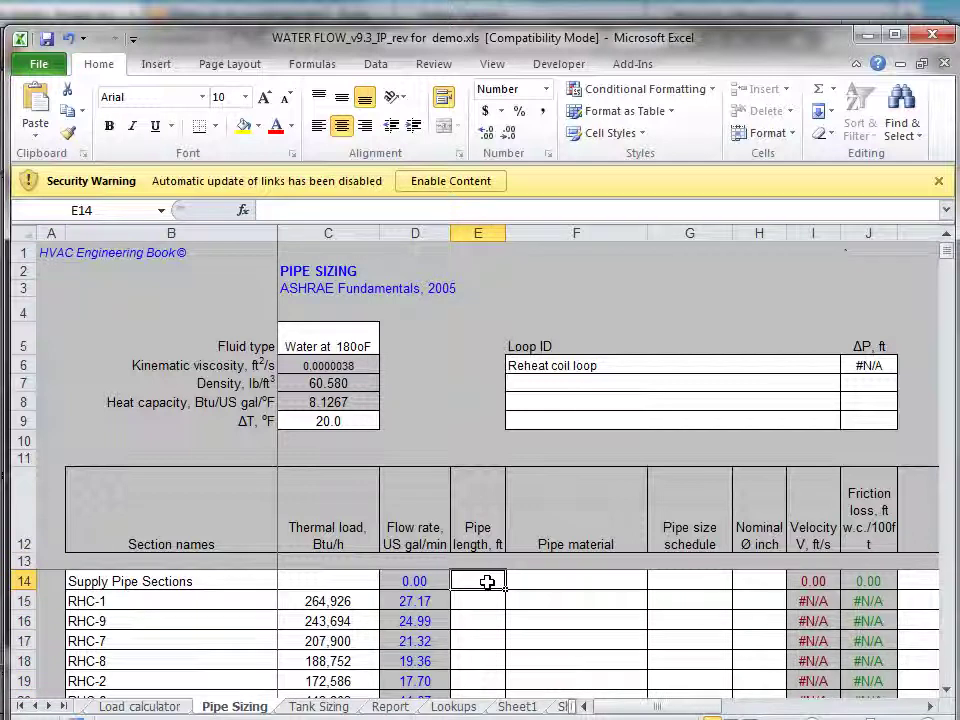
Step: Enter pipe lengths 40, 6, 26, 16, 8 and 18 ft in E14:E19
{"action": "type", "text": "40"}
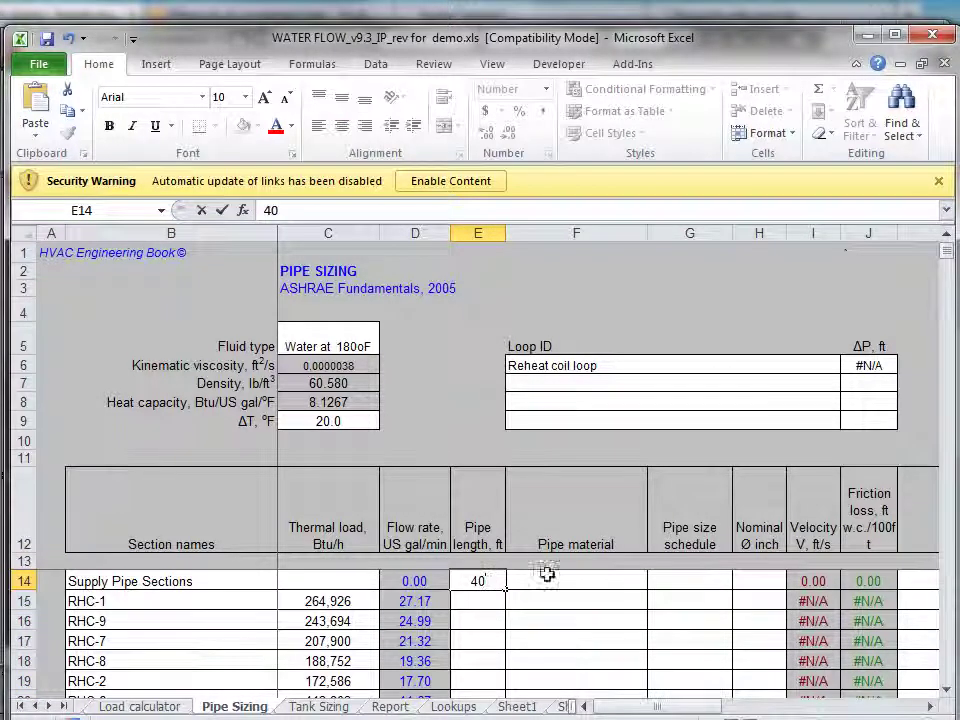
{"action": "left_click", "coordinate": [477, 600]}
{"action": "type", "text": "6"}
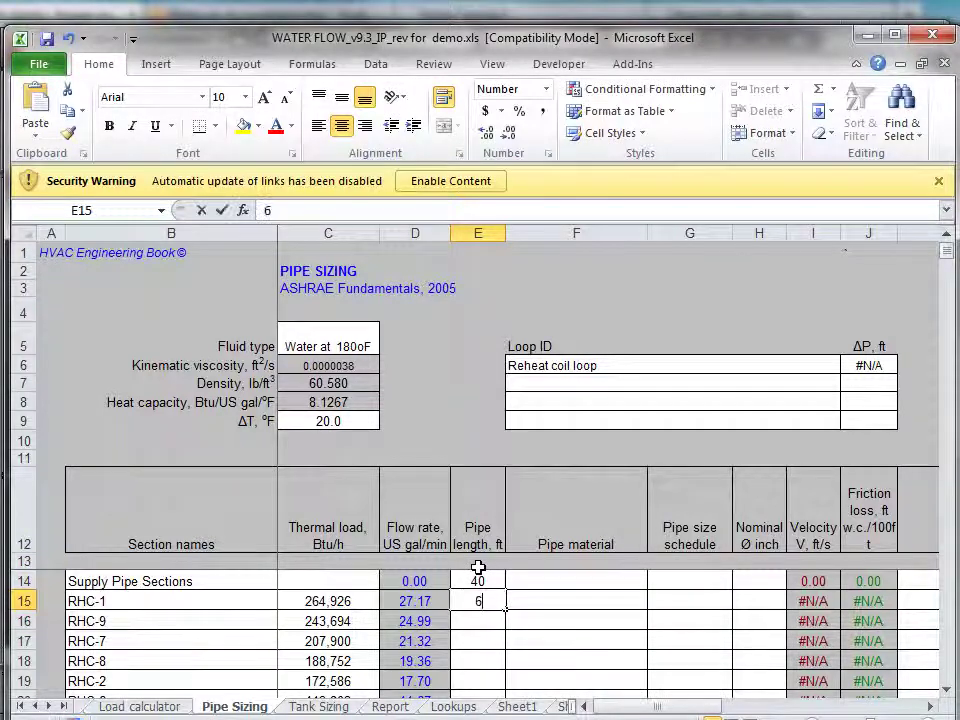
{"action": "left_click", "coordinate": [480, 619]}
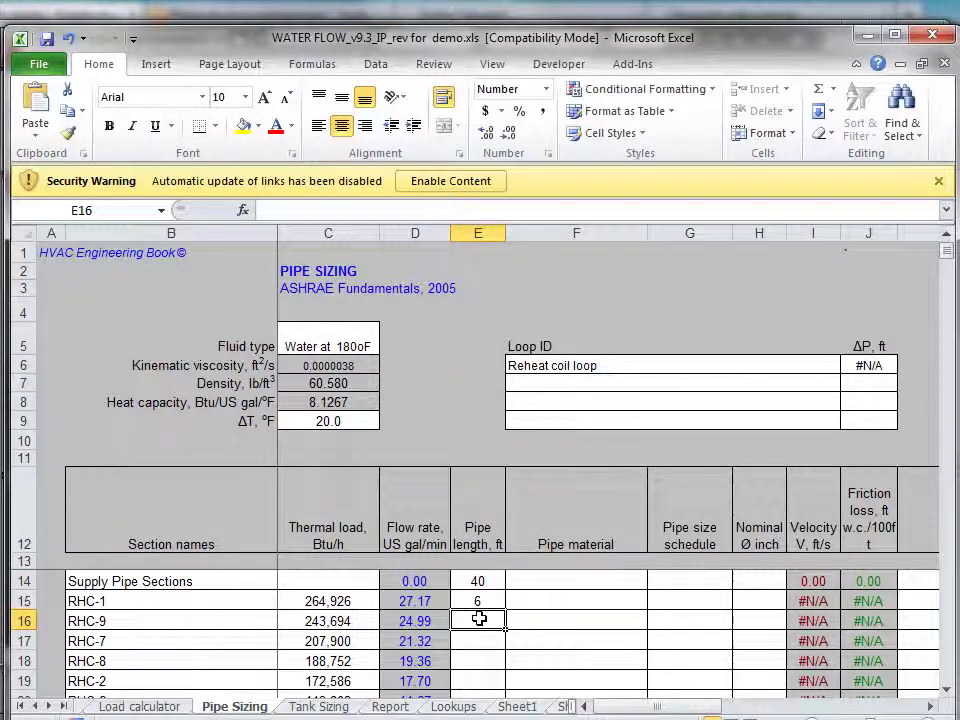
{"action": "type", "text": "2"}
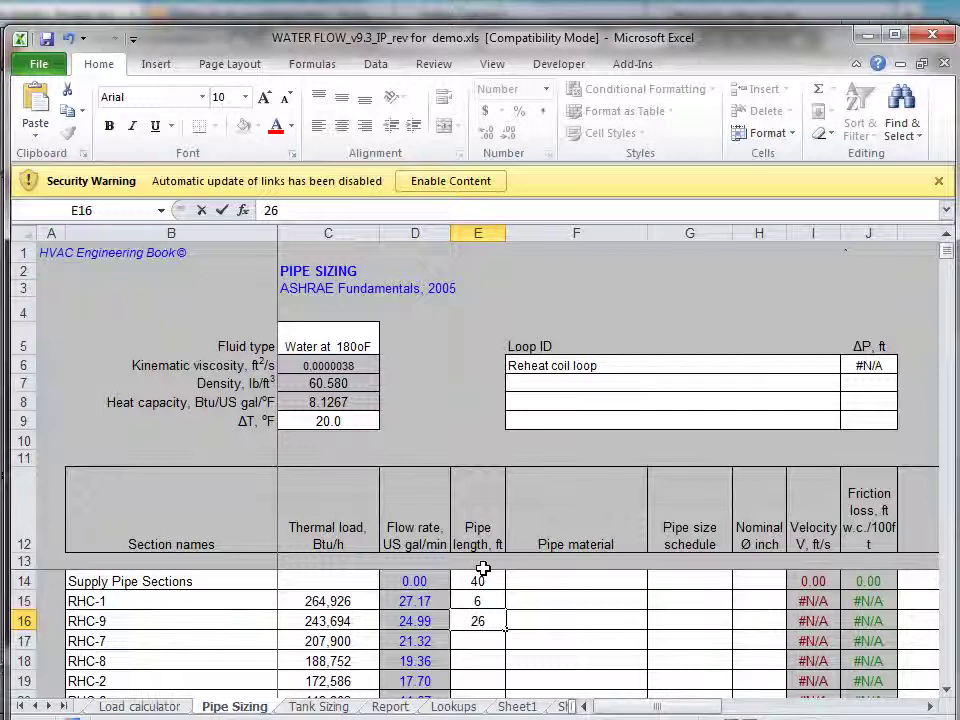
{"action": "type", "text": "6"}
{"action": "left_click", "coordinate": [480, 641]}
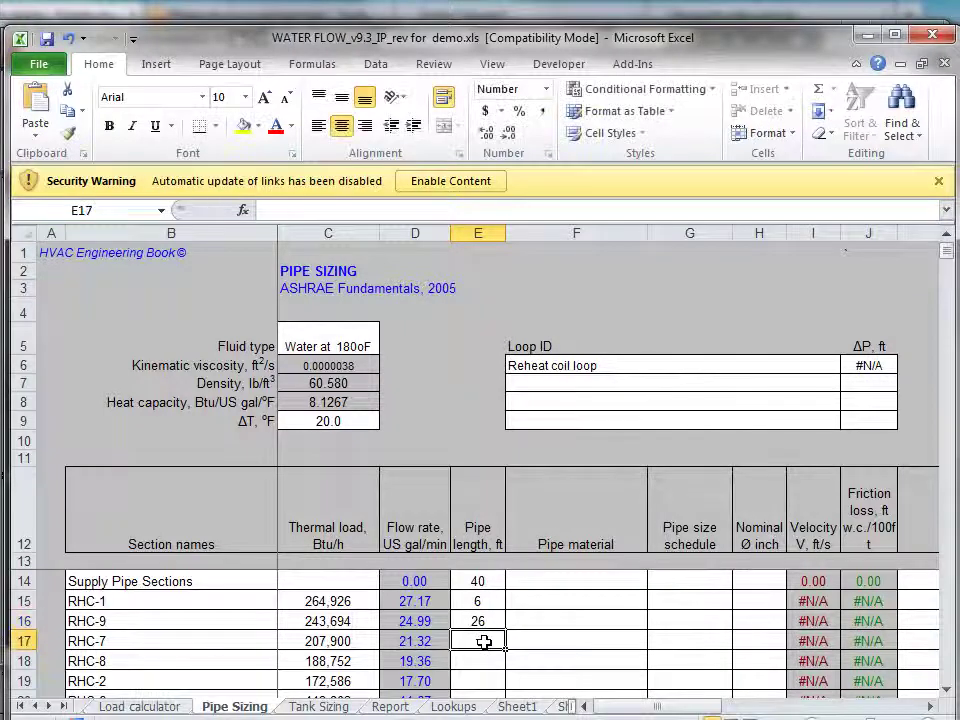
{"action": "type", "text": "16"}
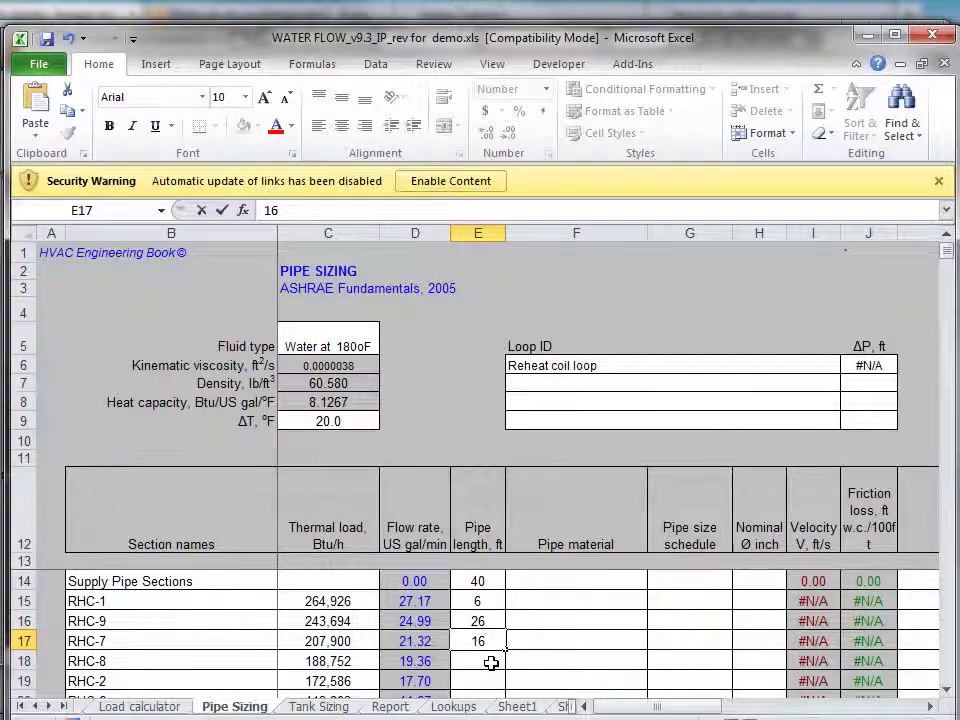
{"action": "left_click", "coordinate": [491, 663]}
{"action": "type", "text": "8"}
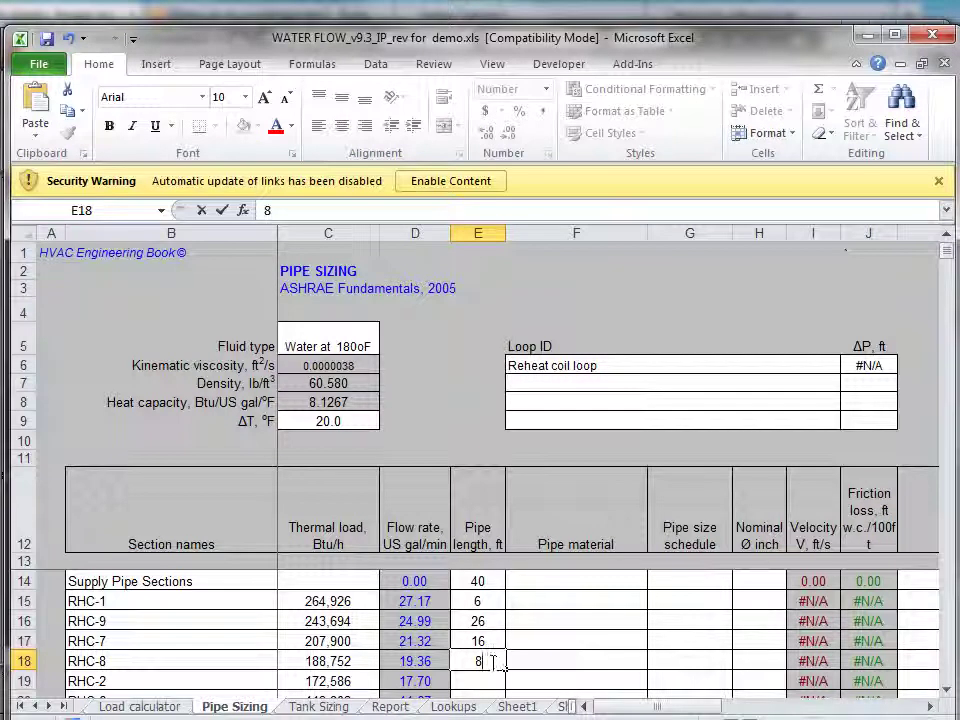
{"action": "left_click", "coordinate": [491, 679]}
{"action": "type", "text": "1"}
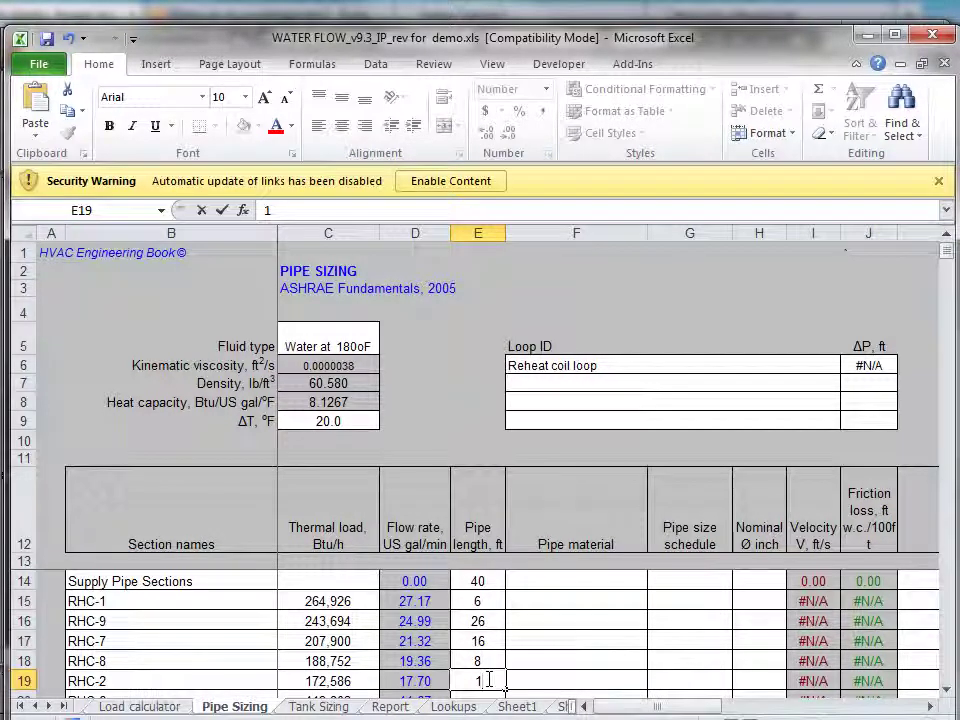
{"action": "type", "text": "8"}
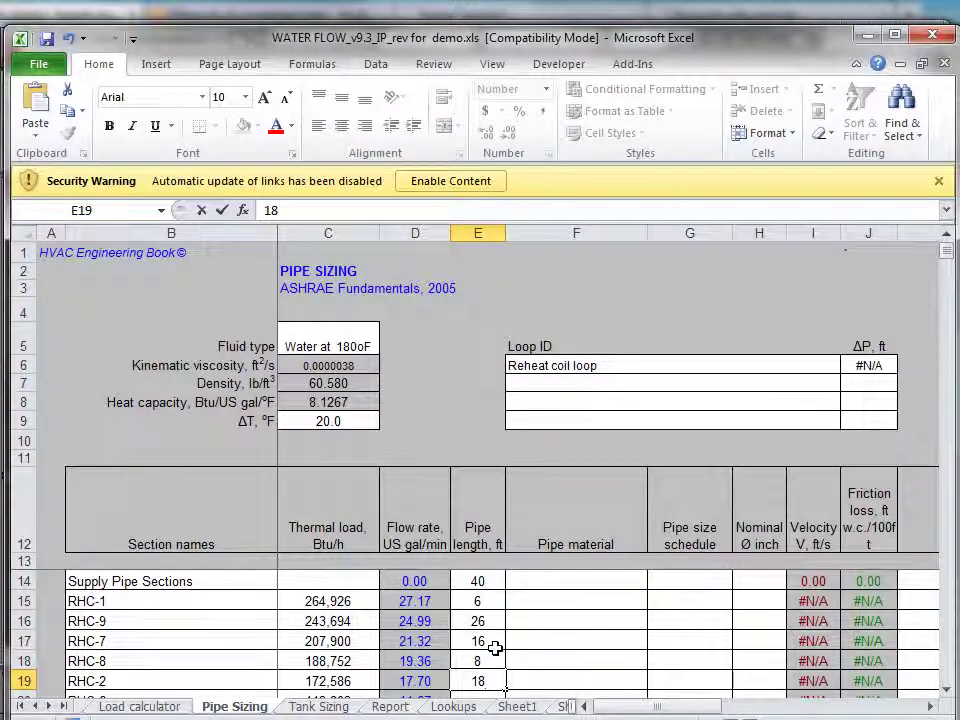
{"action": "left_click", "coordinate": [495, 648]}
{"action": "left_click", "coordinate": [480, 576]}
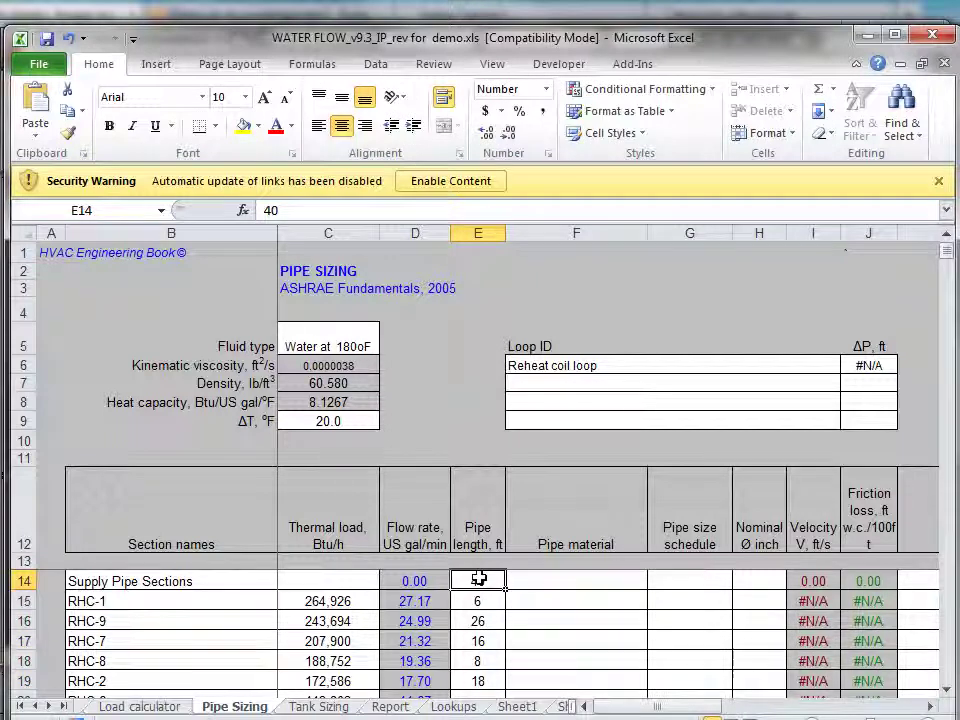
Step: Set the pipe material to Uncoated carbon steel for Supply Pipe Sections, RHC-1 and RHC-9
{"action": "left_click", "coordinate": [592, 585]}
{"action": "left_click", "coordinate": [656, 581]}
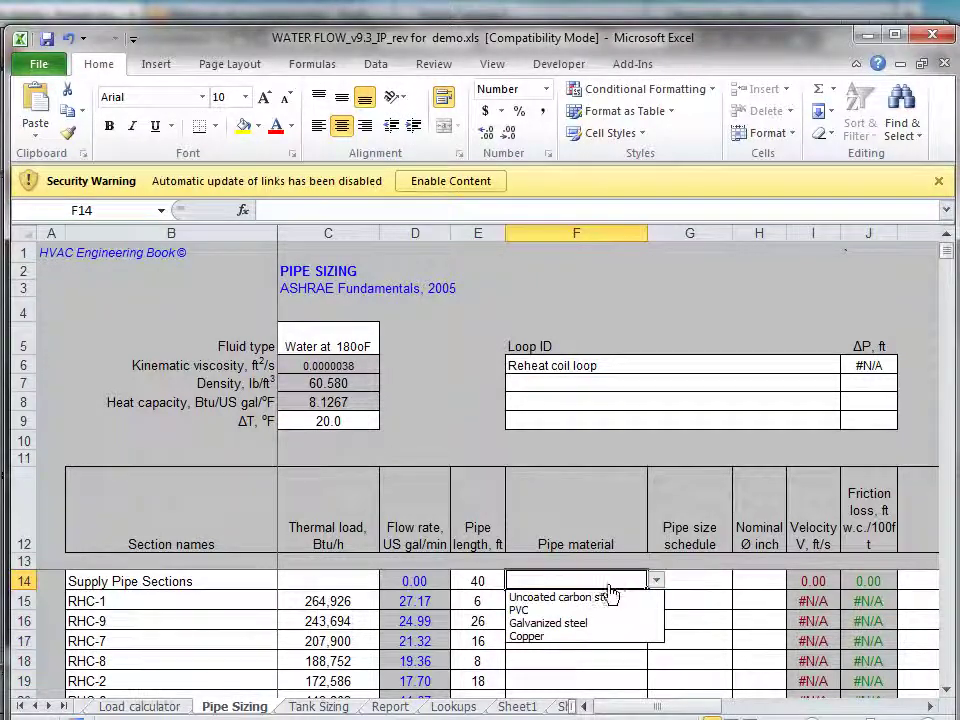
{"action": "left_click", "coordinate": [606, 596]}
{"action": "left_click", "coordinate": [644, 606]}
{"action": "left_click", "coordinate": [656, 600]}
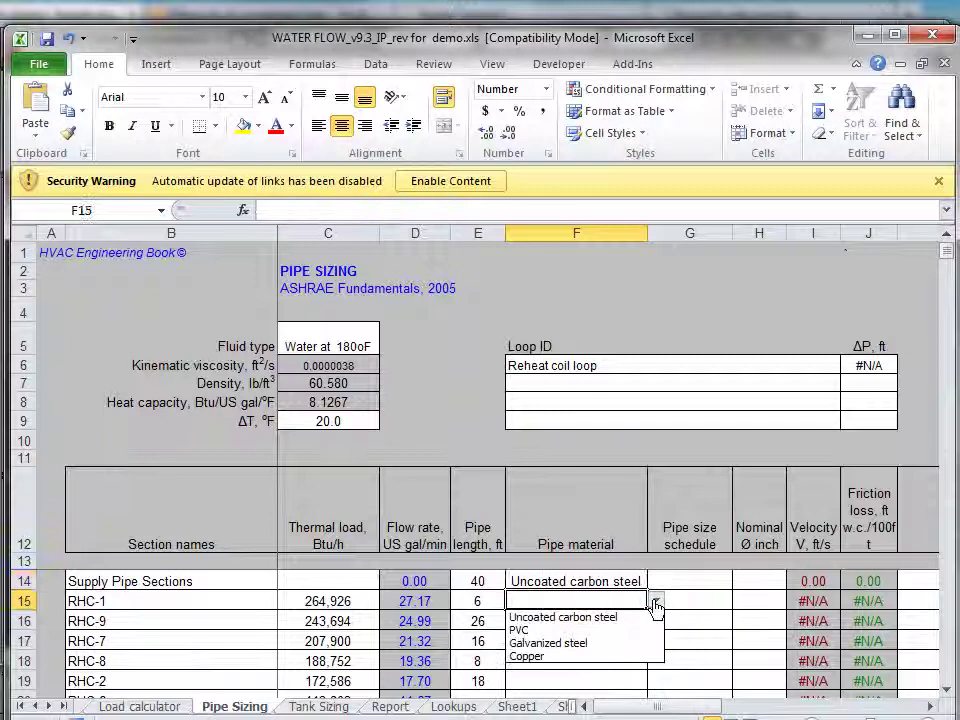
{"action": "left_click", "coordinate": [630, 612]}
{"action": "left_click", "coordinate": [600, 621]}
{"action": "left_click", "coordinate": [656, 620]}
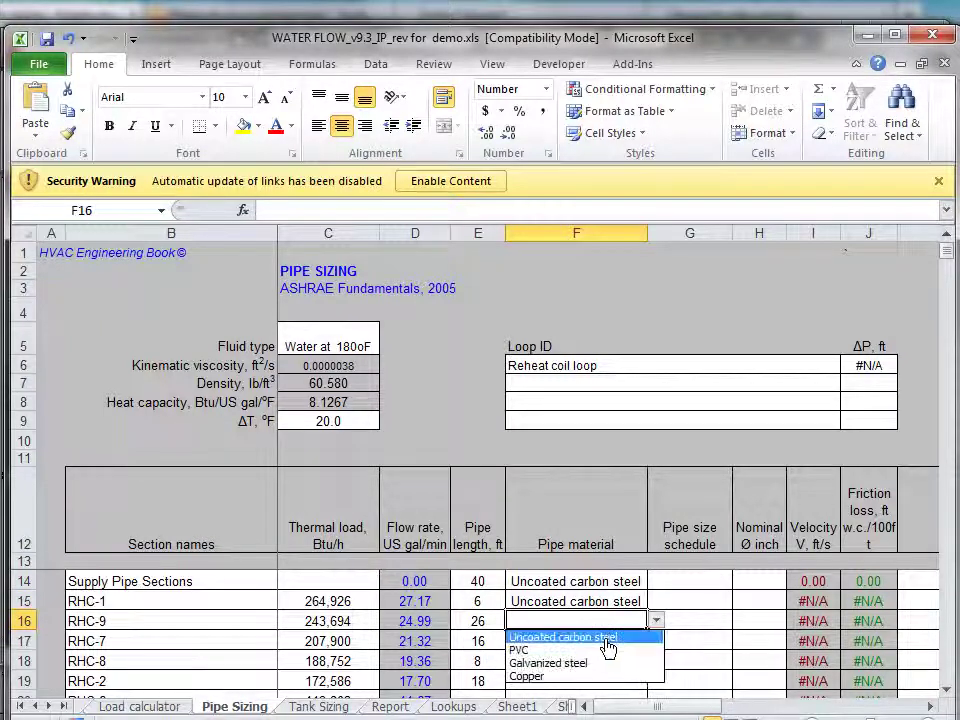
{"action": "left_click", "coordinate": [600, 638]}
Step: Set the pipe material to Uncoated carbon steel for RHC-7, RHC-8 and RHC-2
{"action": "left_click", "coordinate": [589, 641]}
{"action": "left_click", "coordinate": [656, 640]}
{"action": "left_click", "coordinate": [615, 658]}
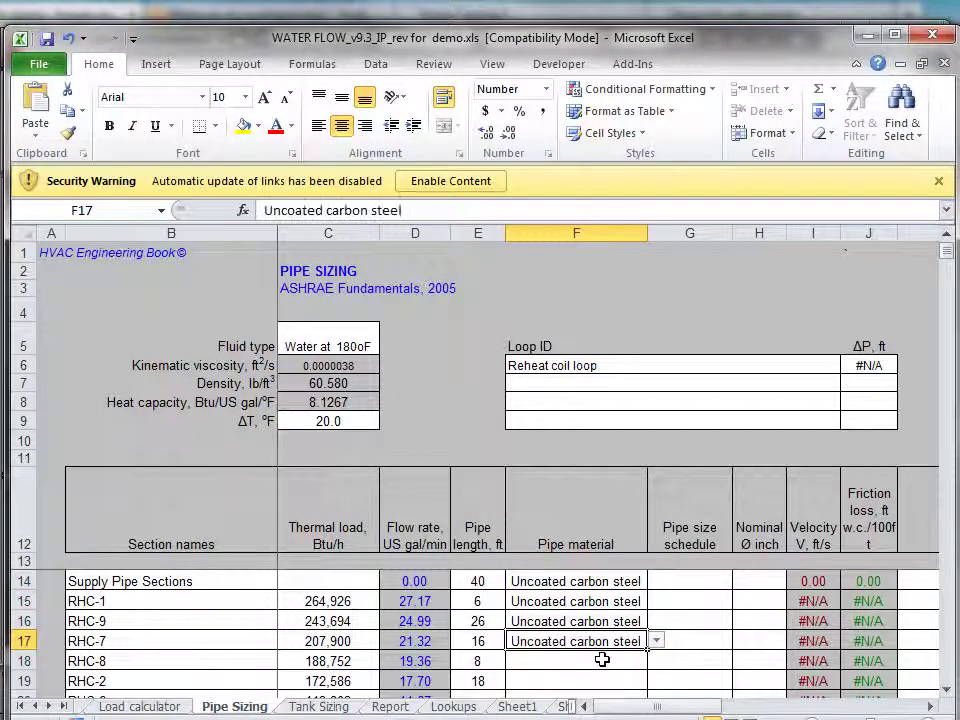
{"action": "left_click", "coordinate": [604, 662]}
{"action": "left_click", "coordinate": [656, 661]}
{"action": "left_click", "coordinate": [617, 682]}
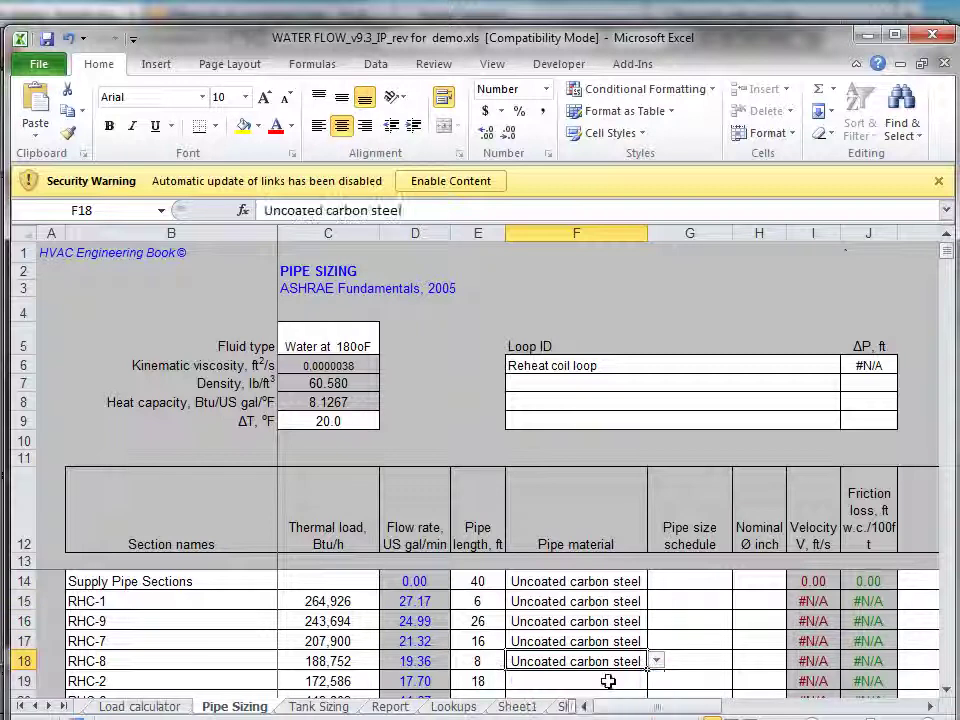
{"action": "left_click", "coordinate": [600, 681]}
{"action": "left_click", "coordinate": [656, 680]}
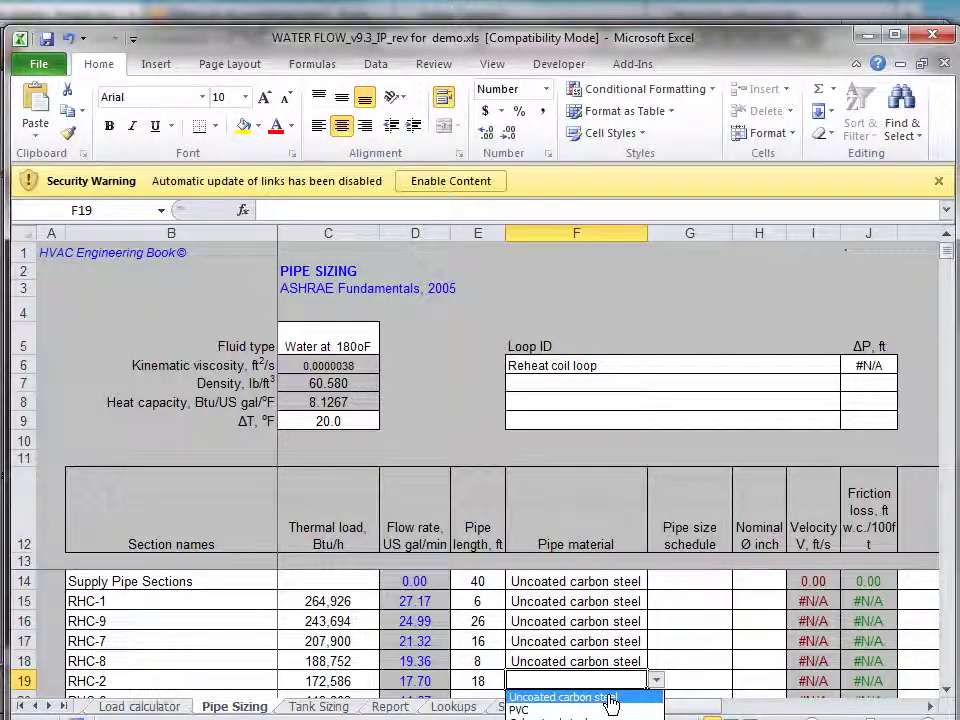
{"action": "left_click", "coordinate": [608, 699]}
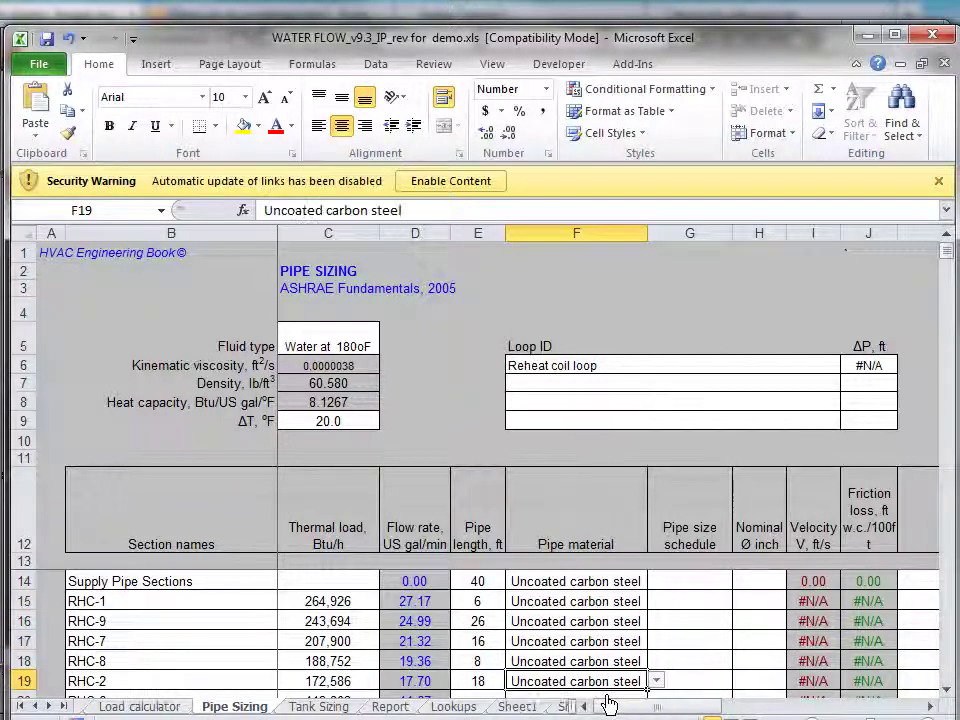
Step: Choose Schedule 40 as the pipe schedule for Supply Pipe Sections, RHC-1 and RHC-9
{"action": "left_click", "coordinate": [700, 580]}
{"action": "left_click", "coordinate": [741, 581]}
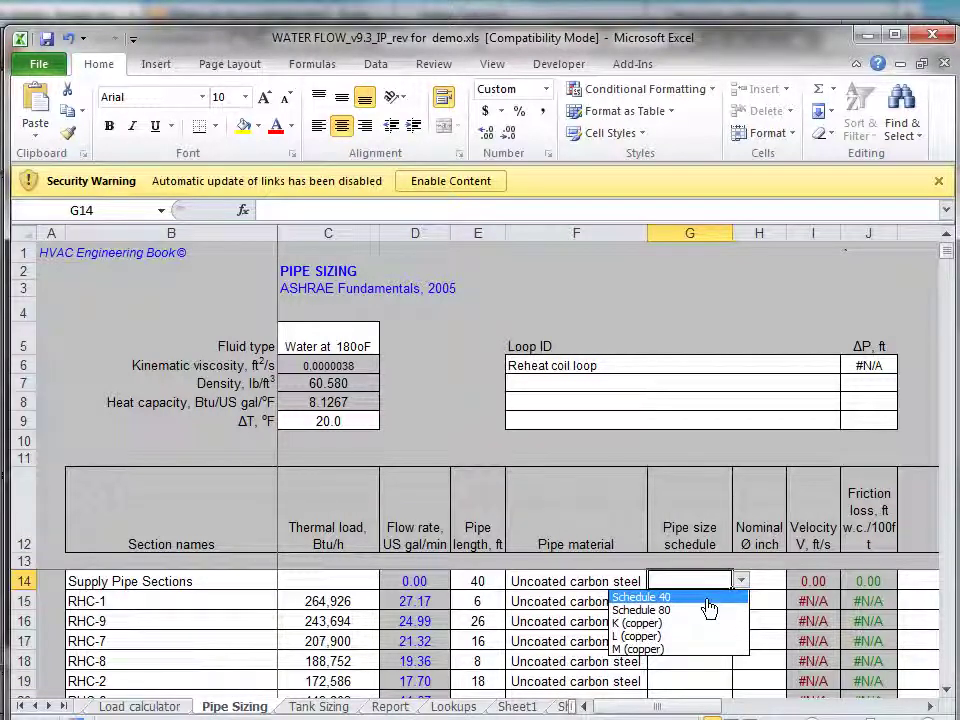
{"action": "left_click", "coordinate": [712, 599]}
{"action": "left_click", "coordinate": [735, 603]}
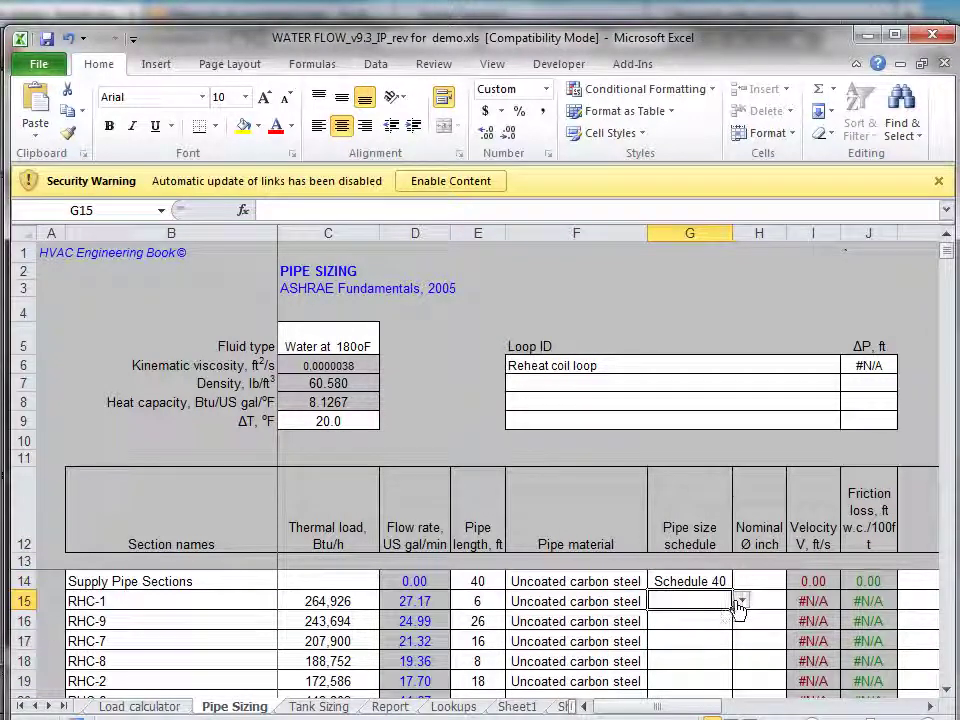
{"action": "left_click", "coordinate": [741, 601]}
{"action": "left_click", "coordinate": [707, 617]}
{"action": "left_click", "coordinate": [733, 626]}
{"action": "left_click", "coordinate": [741, 621]}
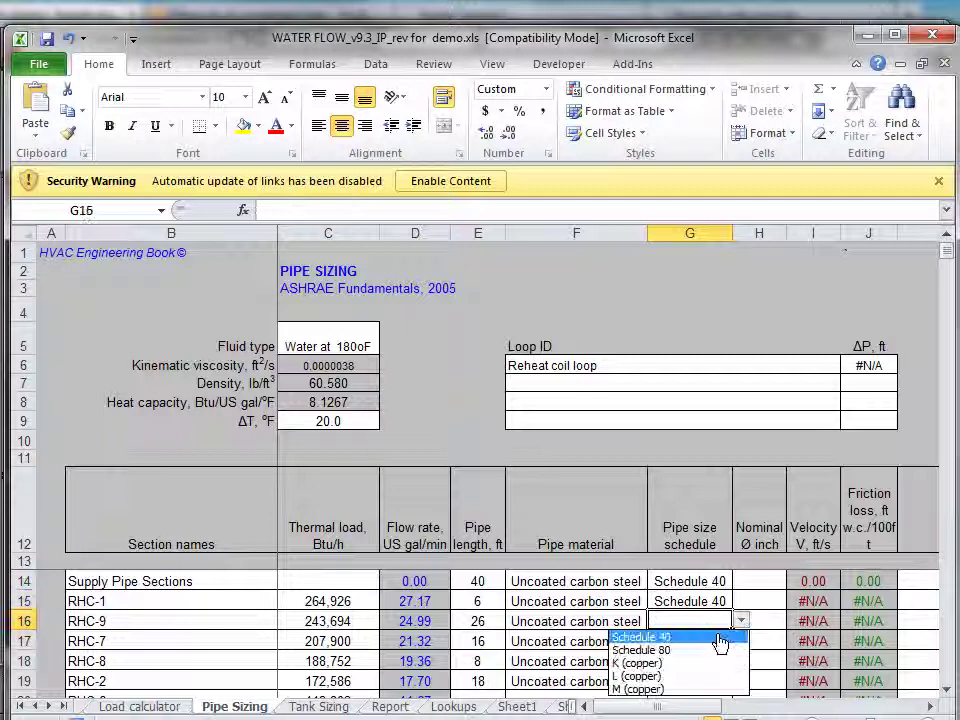
{"action": "left_click", "coordinate": [712, 637]}
Step: Choose Schedule 40 as the pipe schedule for RHC-7, RHC-8 and RHC-2
{"action": "left_click", "coordinate": [728, 645]}
{"action": "left_click", "coordinate": [741, 641]}
{"action": "left_click", "coordinate": [716, 657]}
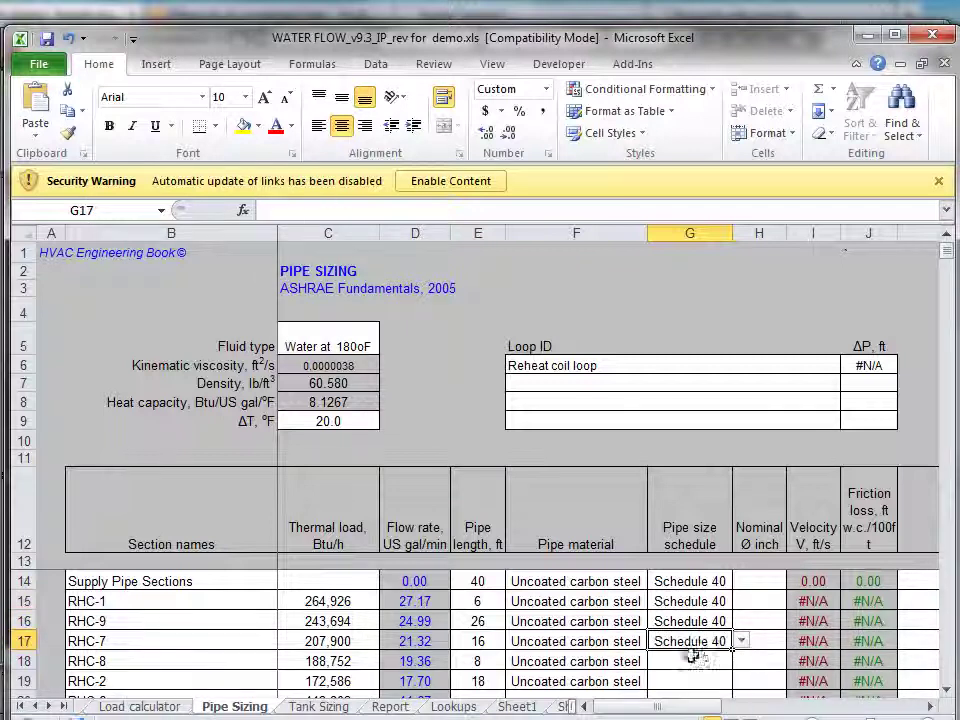
{"action": "left_click", "coordinate": [701, 660]}
{"action": "left_click", "coordinate": [741, 661]}
{"action": "left_click", "coordinate": [706, 678]}
{"action": "left_click", "coordinate": [707, 688]}
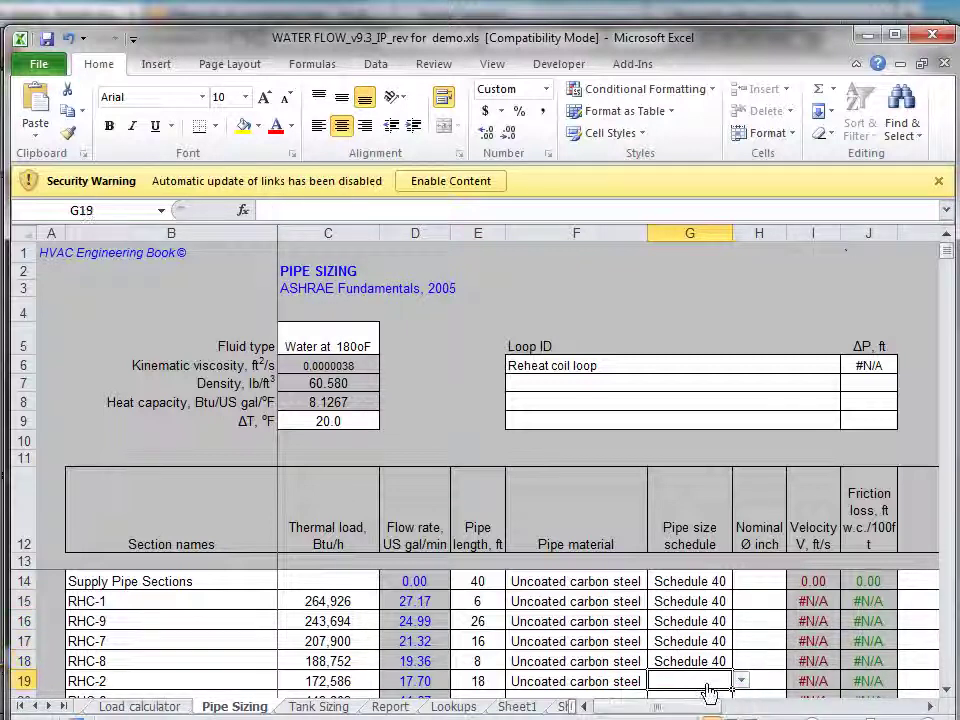
{"action": "left_click", "coordinate": [741, 681]}
{"action": "left_click", "coordinate": [699, 697]}
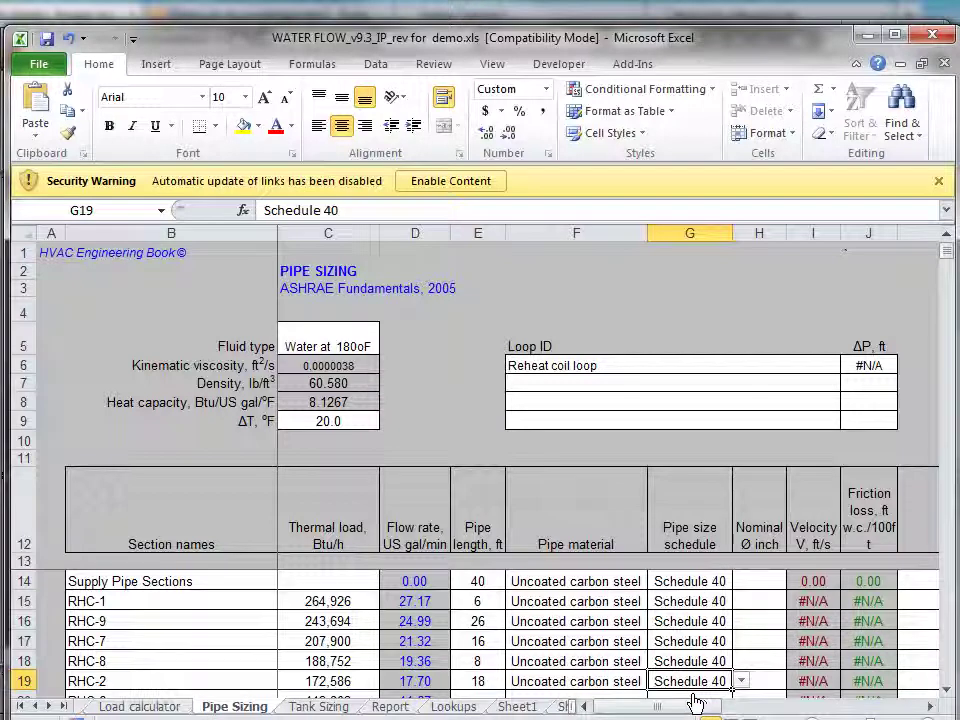
{"action": "left_click", "coordinate": [766, 604]}
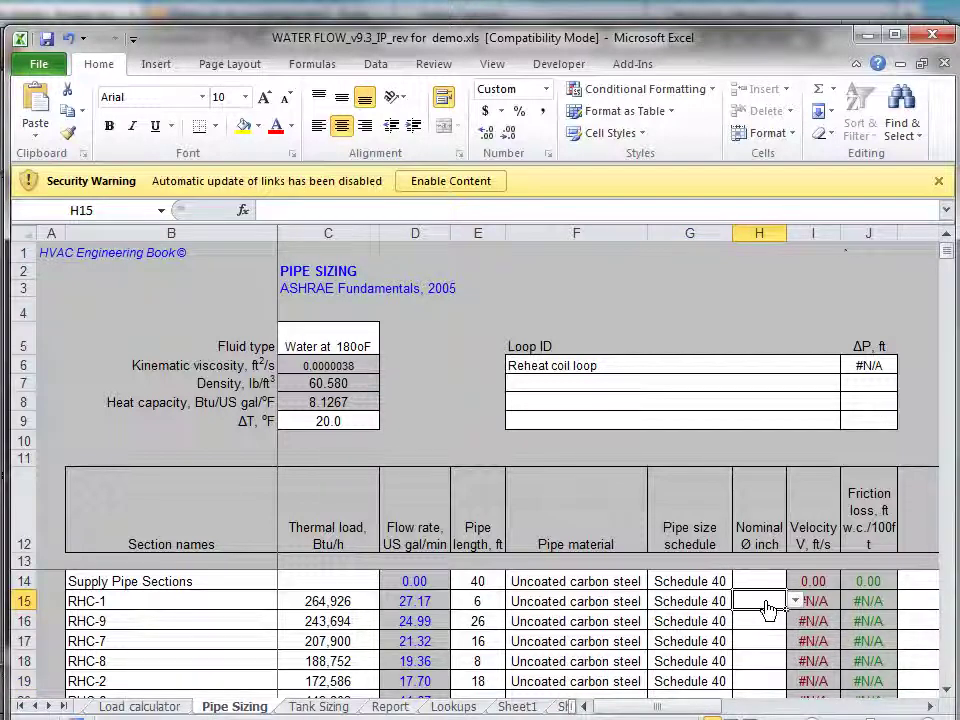
{"action": "left_click", "coordinate": [795, 601]}
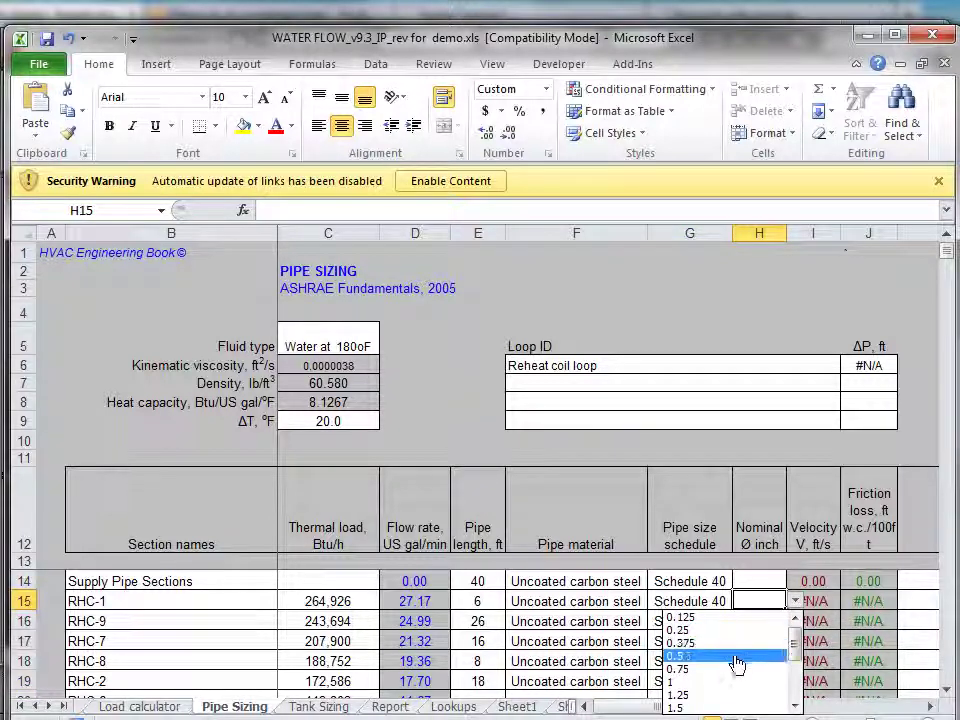
Step: Set nominal diameters of 0.75 inch for RHC-1, 1.25 for RHC-9 and 1.5 for RHC-7
{"action": "left_click", "coordinate": [733, 669]}
{"action": "left_click", "coordinate": [765, 622]}
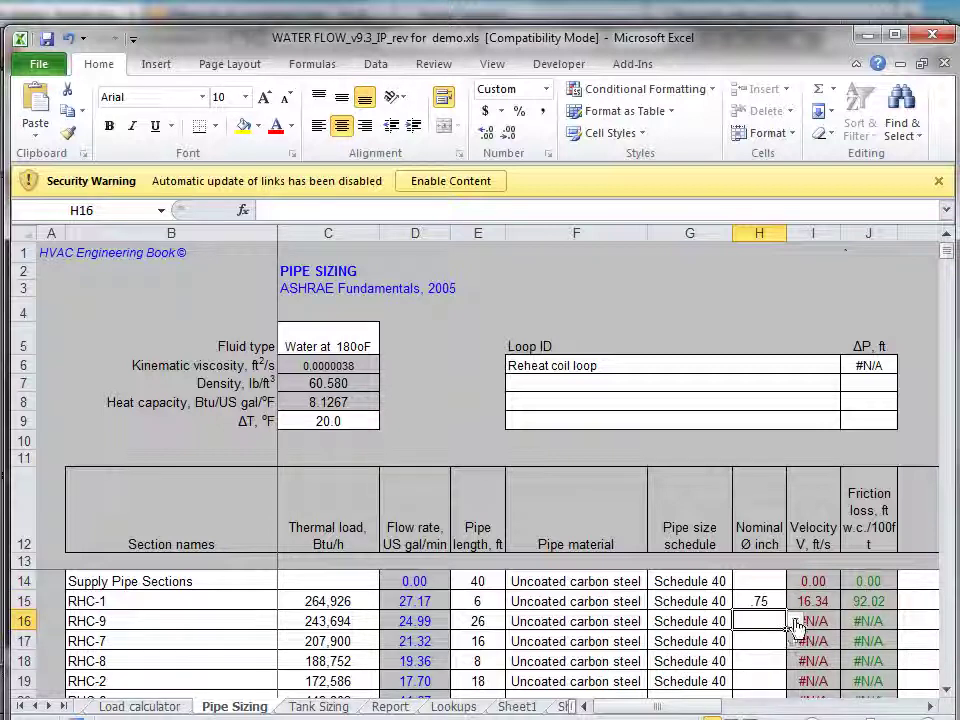
{"action": "left_click", "coordinate": [795, 621]}
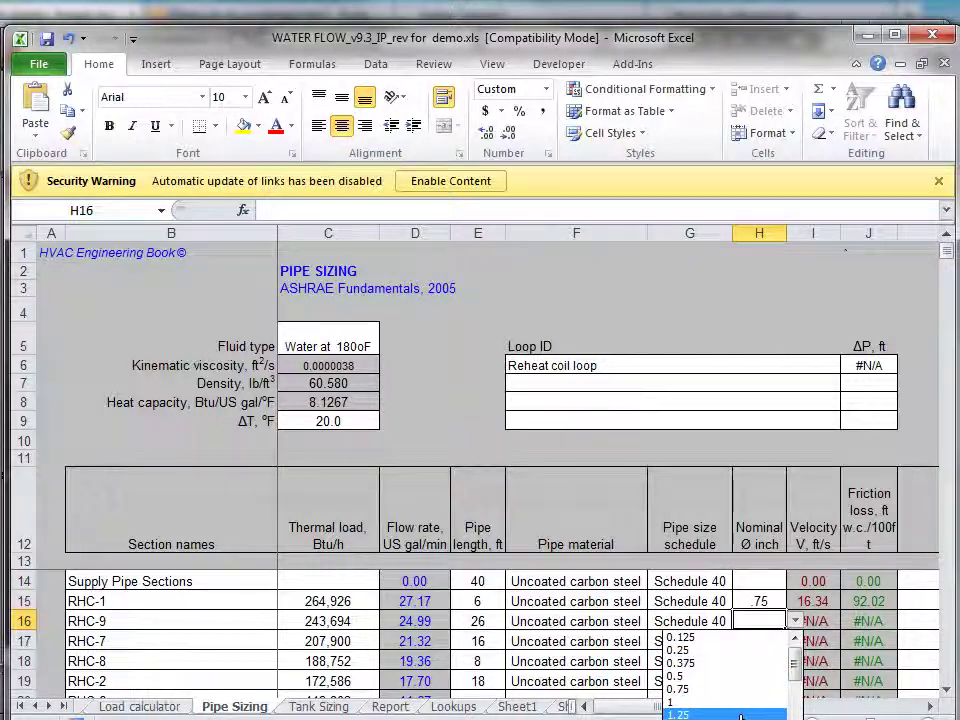
{"action": "left_click", "coordinate": [740, 716]}
{"action": "left_click", "coordinate": [770, 641]}
{"action": "left_click", "coordinate": [795, 641]}
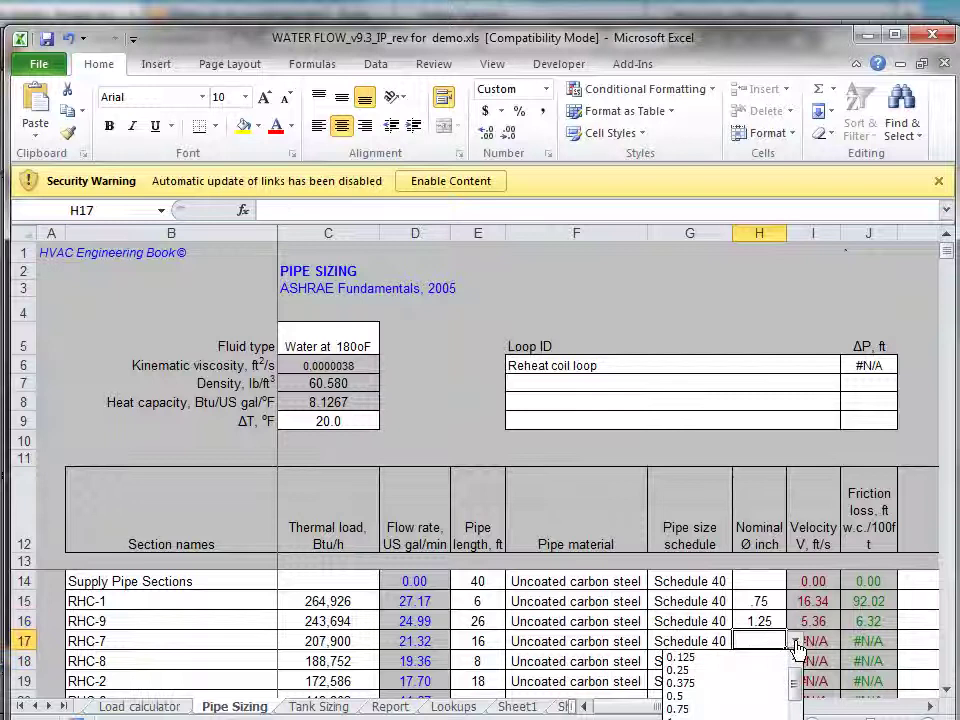
{"action": "left_click", "coordinate": [745, 719]}
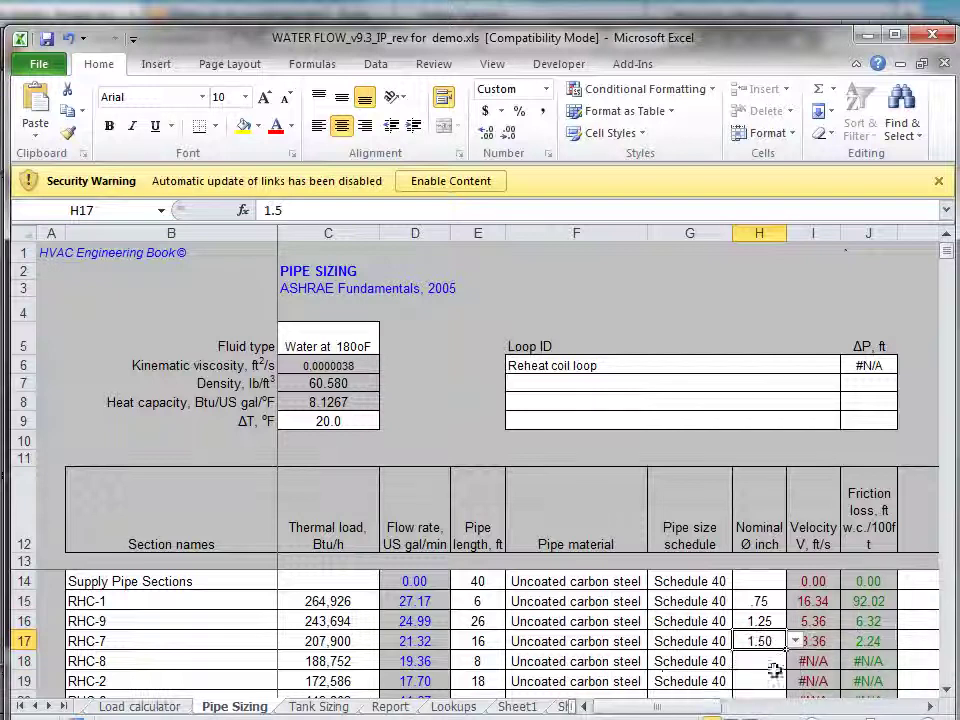
Step: Set RHC-8 and RHC-2 nominal diameters to 1.5 inch, then return to B14
{"action": "left_click", "coordinate": [776, 661]}
{"action": "left_click", "coordinate": [795, 661]}
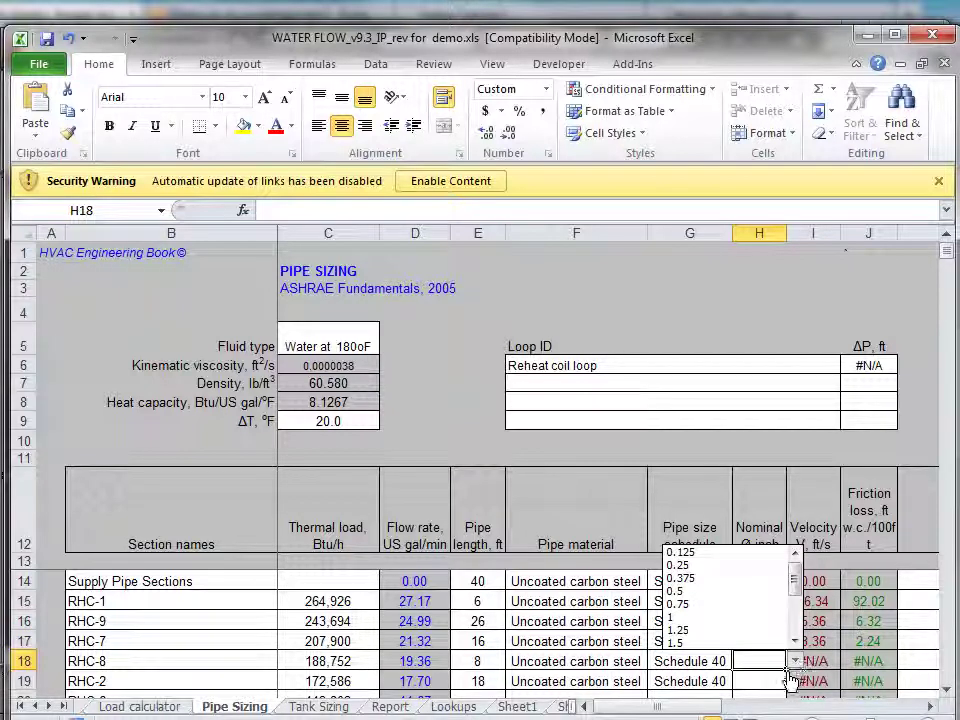
{"action": "left_click", "coordinate": [715, 642]}
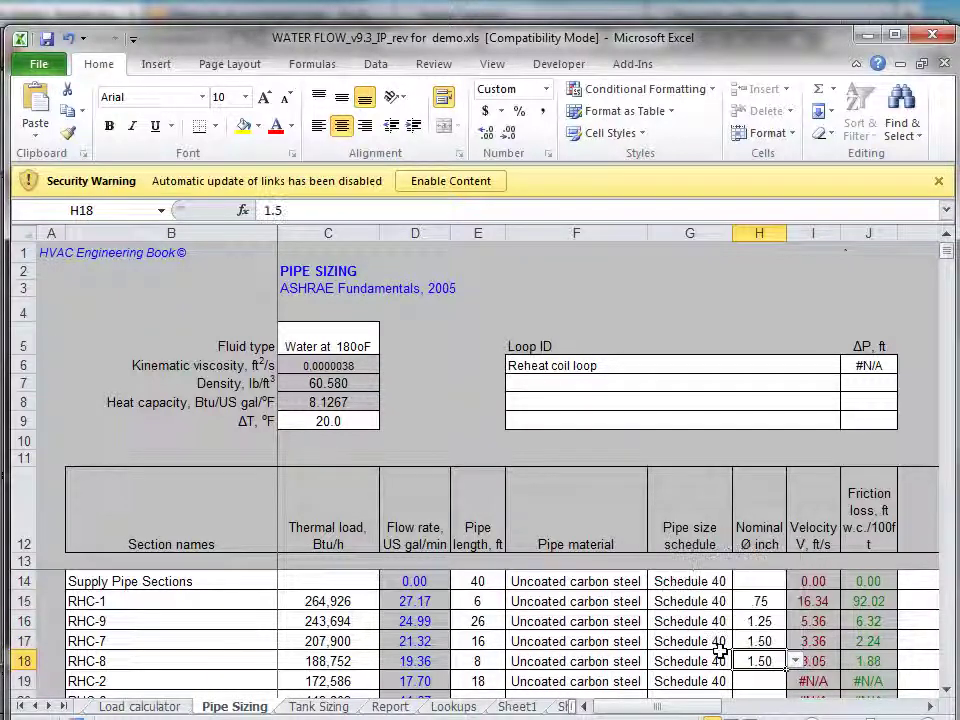
{"action": "left_click", "coordinate": [778, 682]}
{"action": "left_click", "coordinate": [795, 681]}
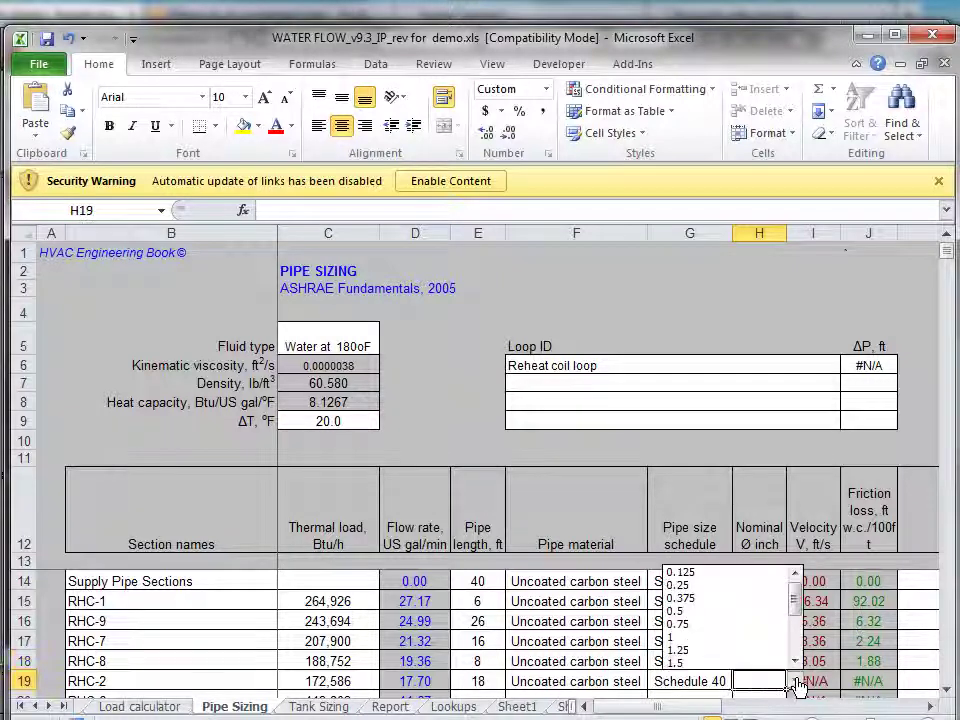
{"action": "left_click", "coordinate": [730, 664]}
{"action": "key", "text": "ctrl+Home"}
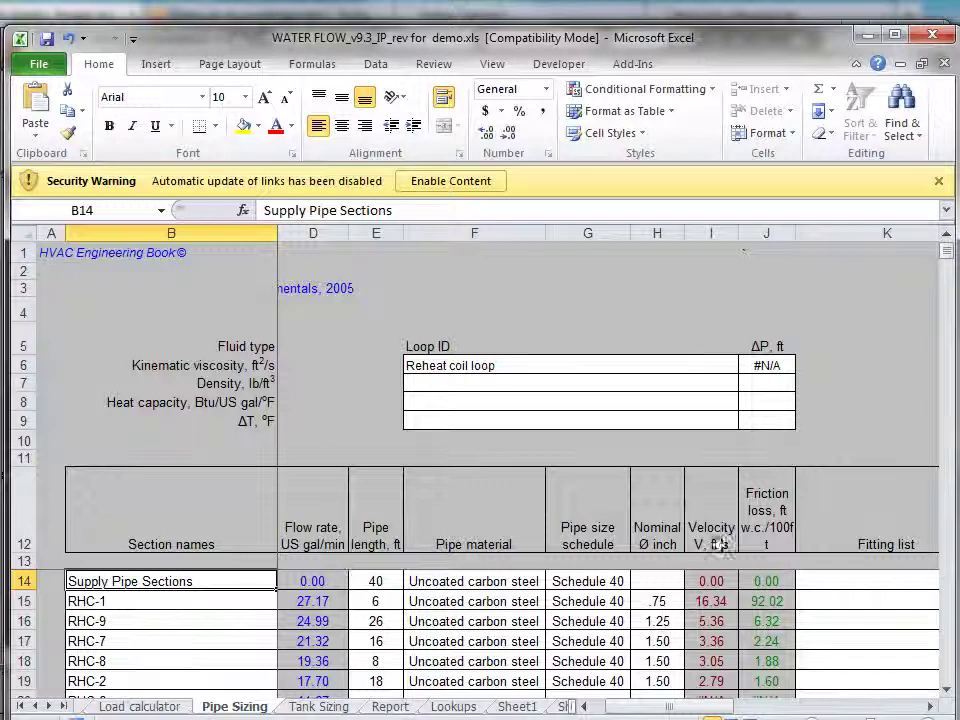
{"action": "left_click_drag", "start_coordinate": [720, 544], "coordinate": [749, 681]}
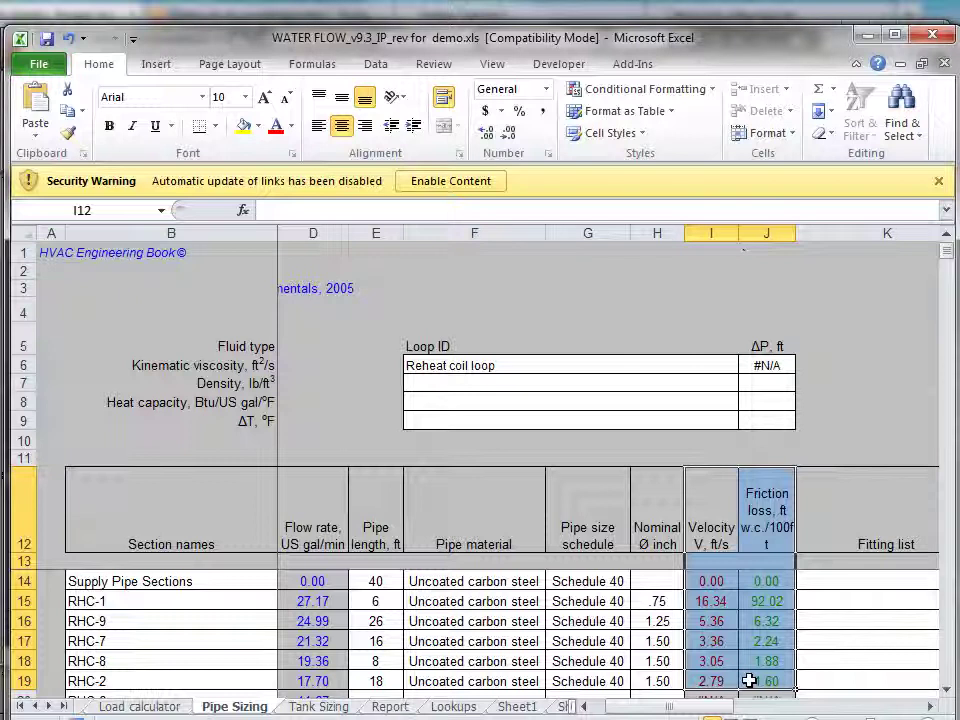
{"action": "left_click_drag", "start_coordinate": [720, 540], "coordinate": [706, 672]}
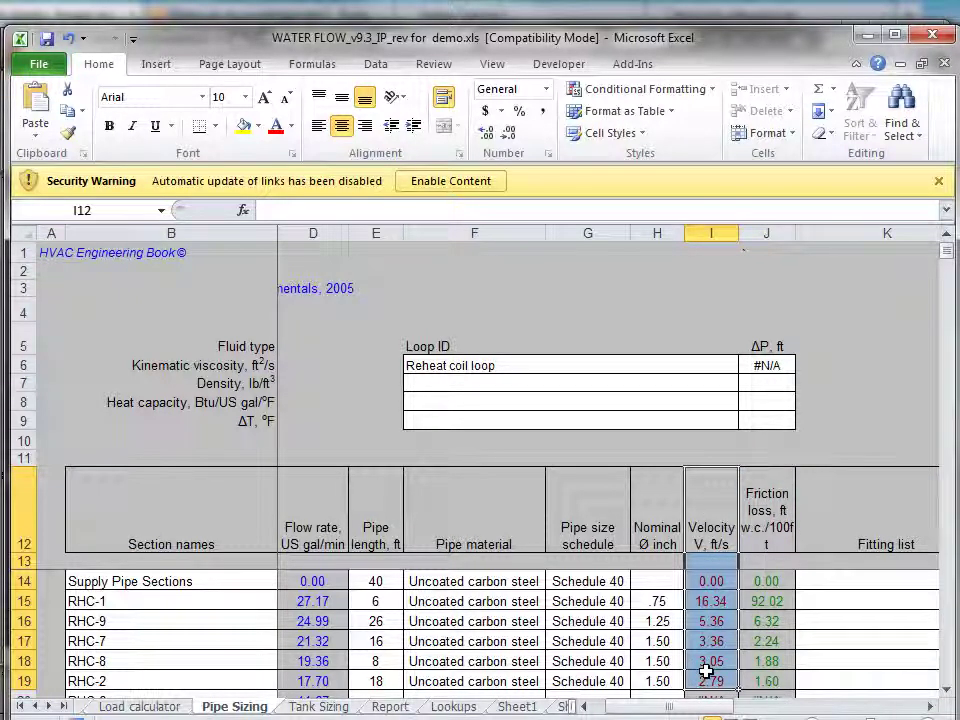
{"action": "left_click_drag", "start_coordinate": [785, 547], "coordinate": [773, 675]}
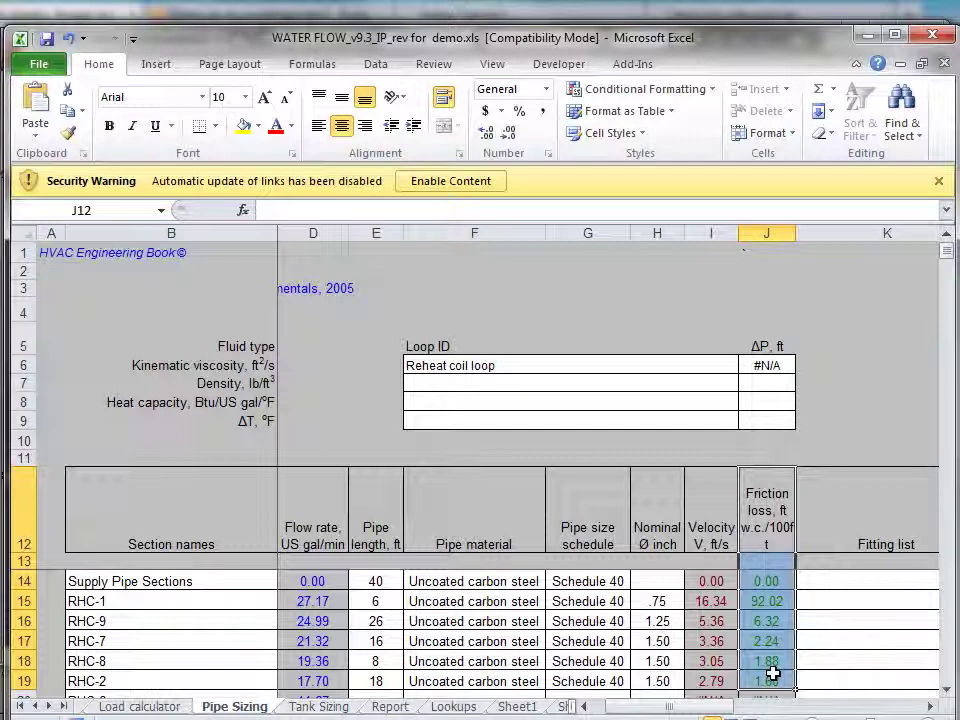
{"action": "left_click", "coordinate": [259, 579]}
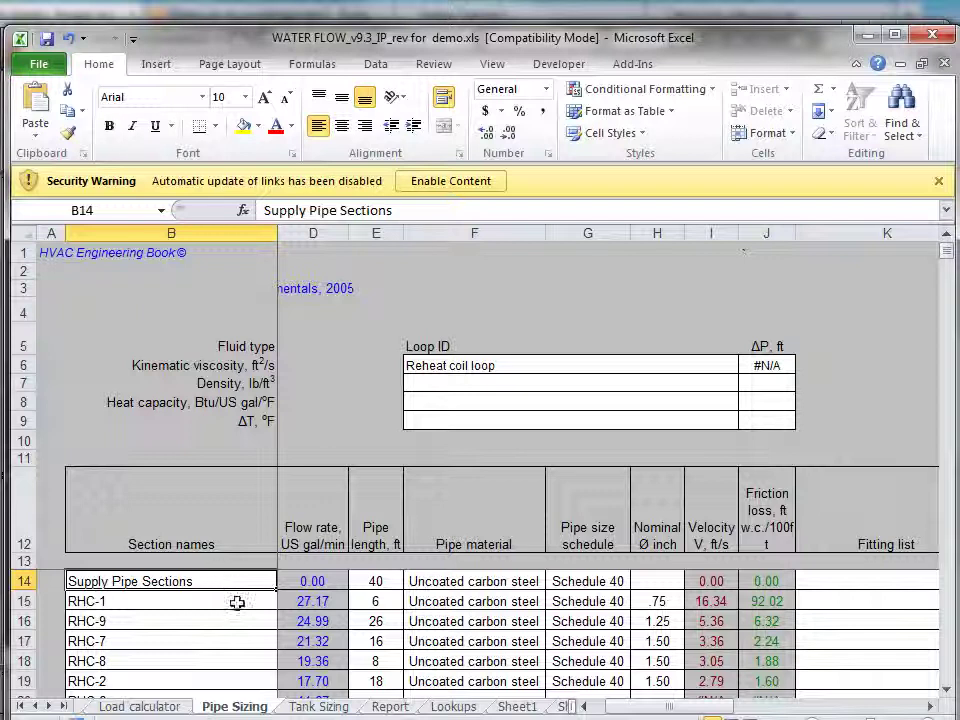
Step: Resize RHC-1 to 1.5 inch nominal diameter, cutting its friction loss to 3.48 ft/100 ft
{"action": "left_click", "coordinate": [219, 606]}
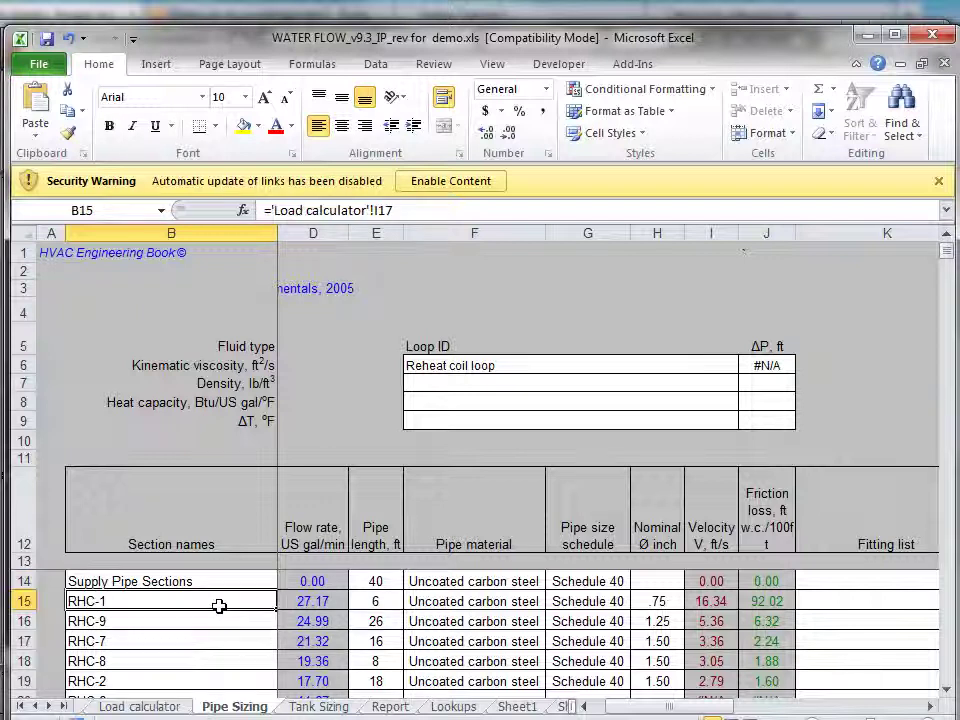
{"action": "left_click", "coordinate": [664, 606]}
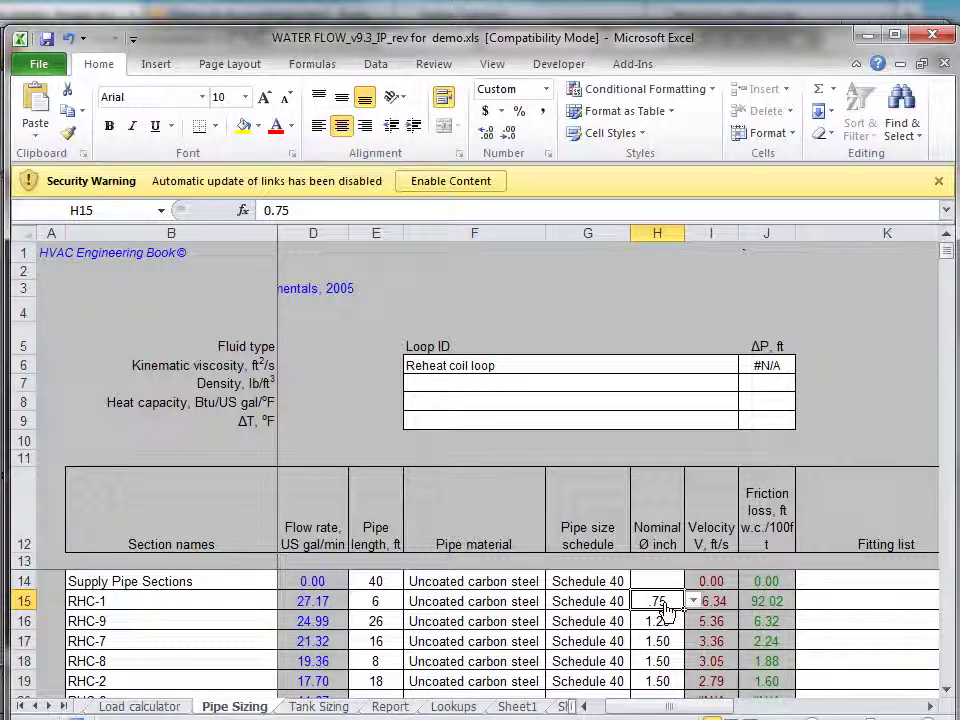
{"action": "left_click_drag", "start_coordinate": [729, 604], "coordinate": [766, 603]}
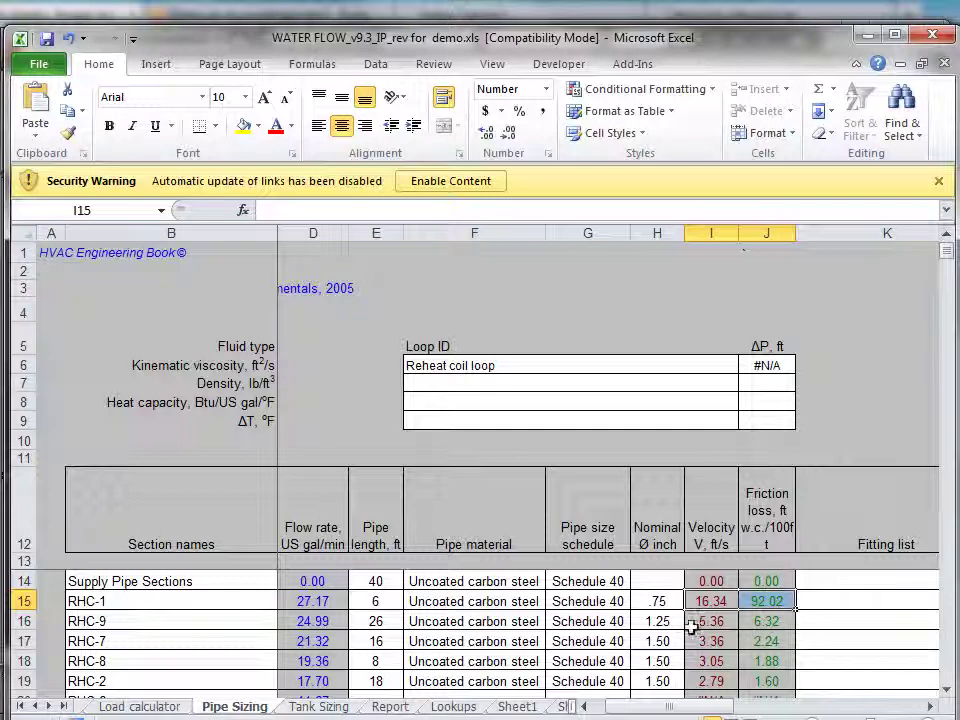
{"action": "left_click", "coordinate": [662, 603]}
{"action": "left_click", "coordinate": [692, 602]}
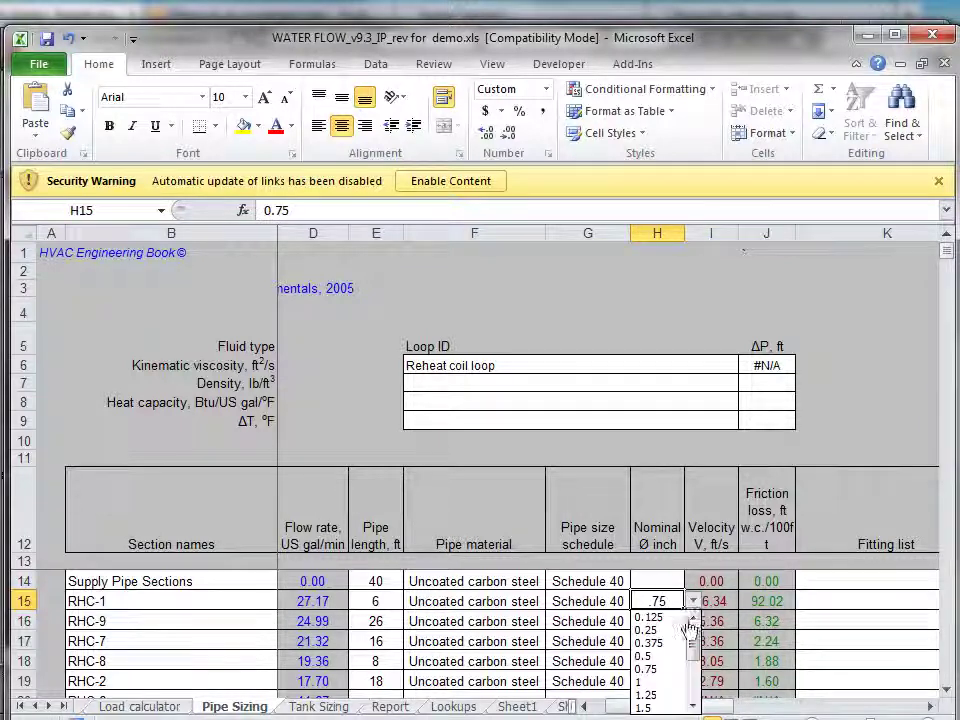
{"action": "left_click", "coordinate": [664, 706]}
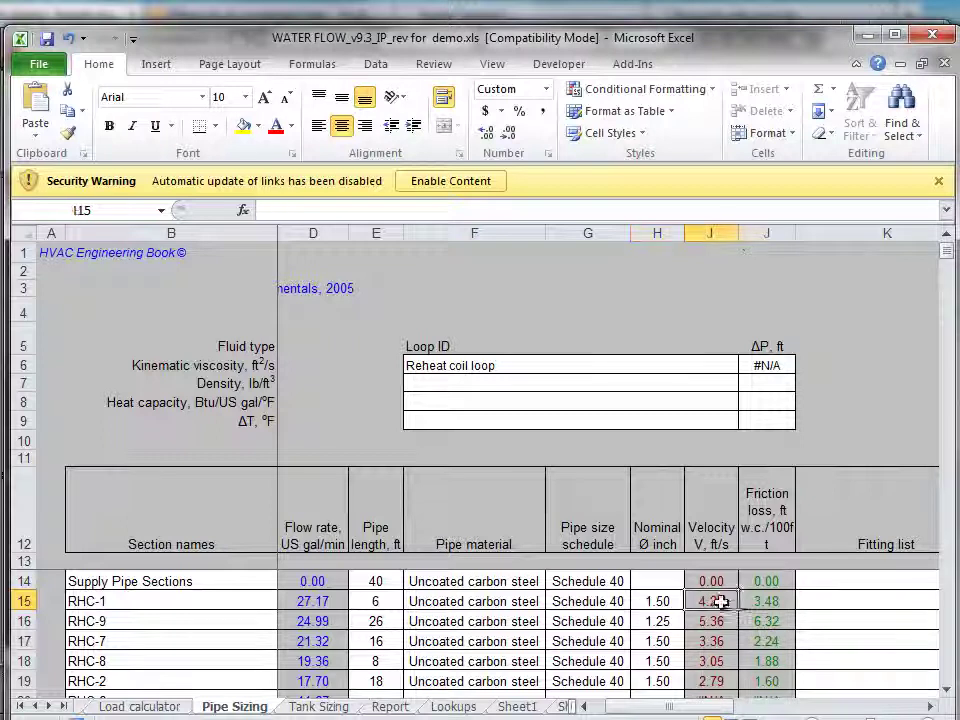
{"action": "left_click_drag", "start_coordinate": [718, 602], "coordinate": [757, 601]}
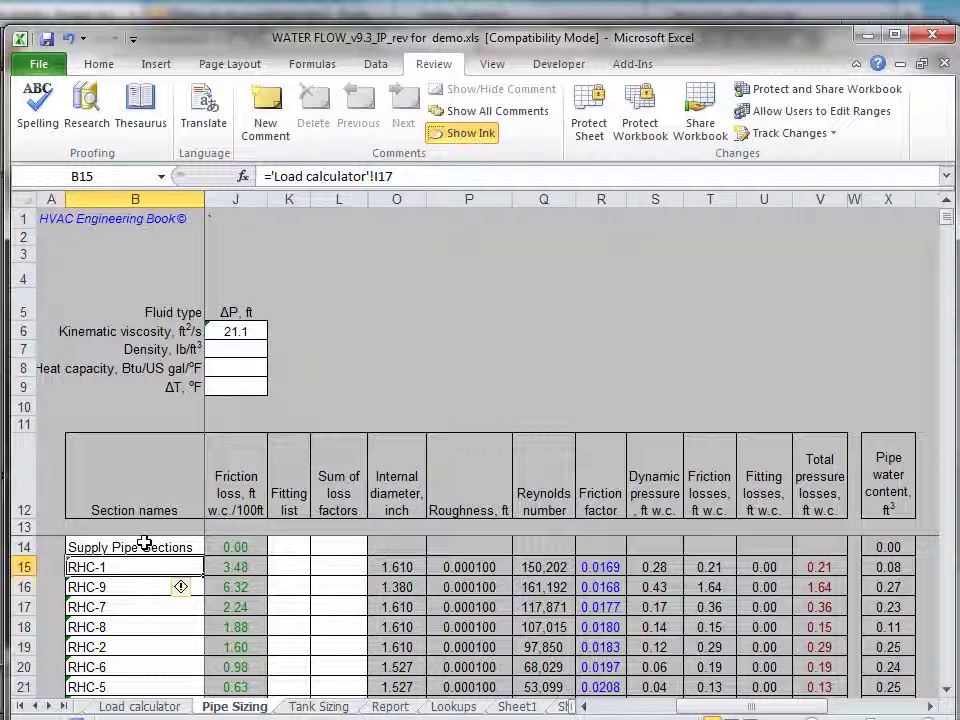
Step: Give RHC-1 a tee fitting with a 0.9 loss factor
{"action": "left_click", "coordinate": [300, 572]}
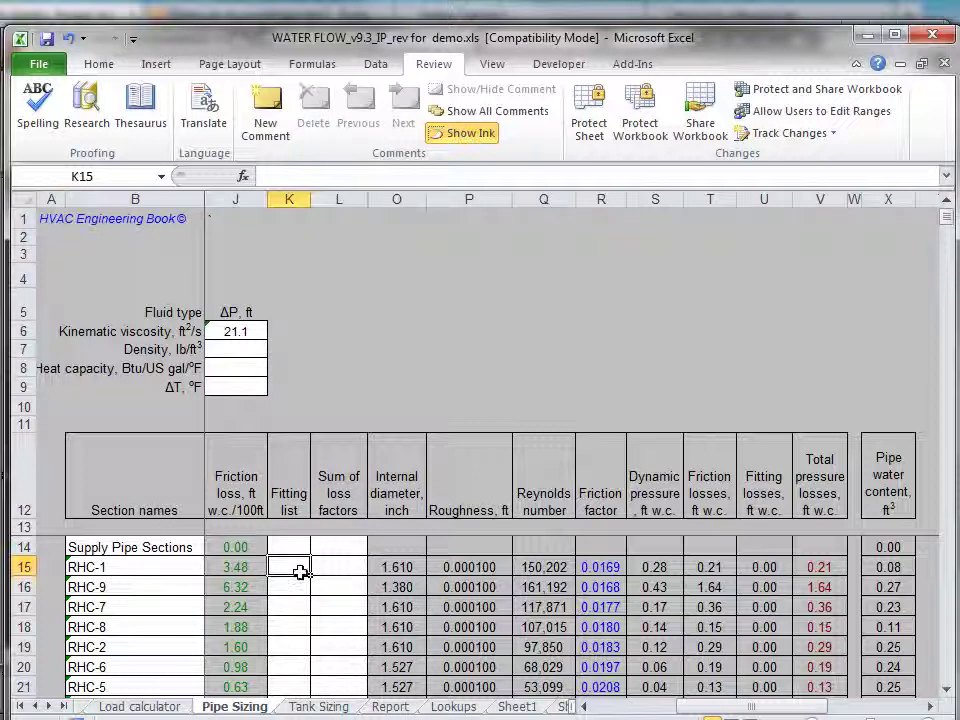
{"action": "type", "text": "tee"}
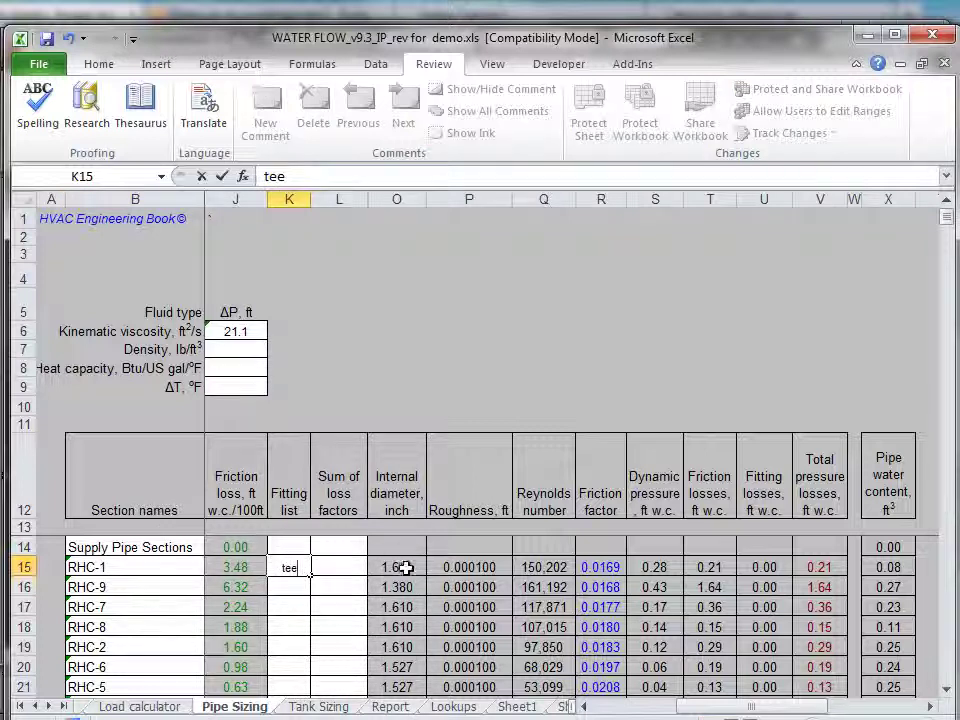
{"action": "left_click", "coordinate": [346, 567]}
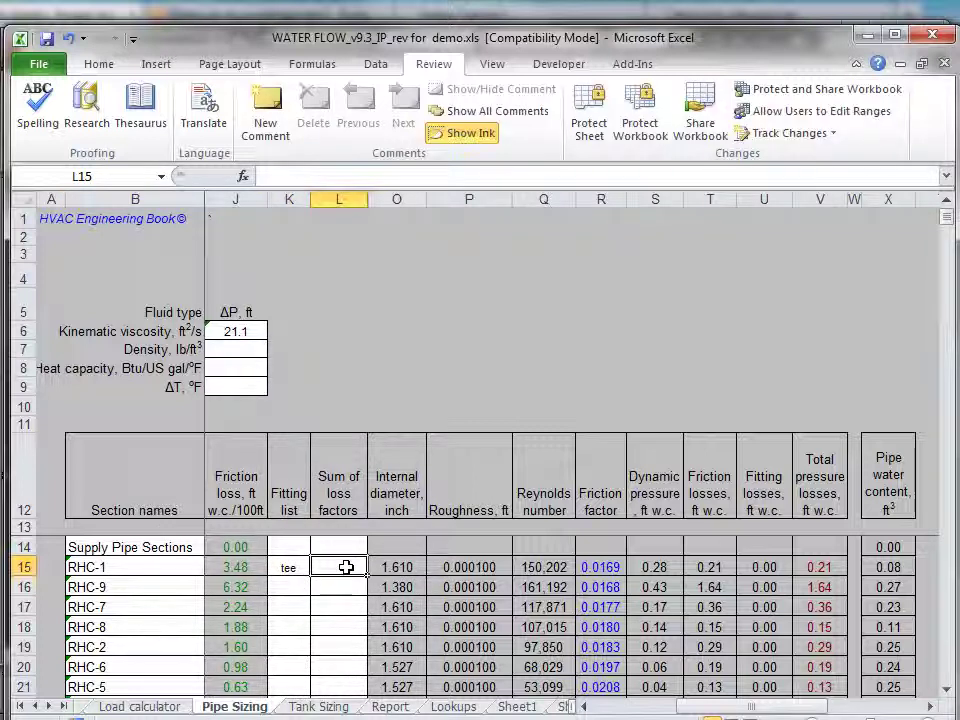
{"action": "type", "text": "0.9"}
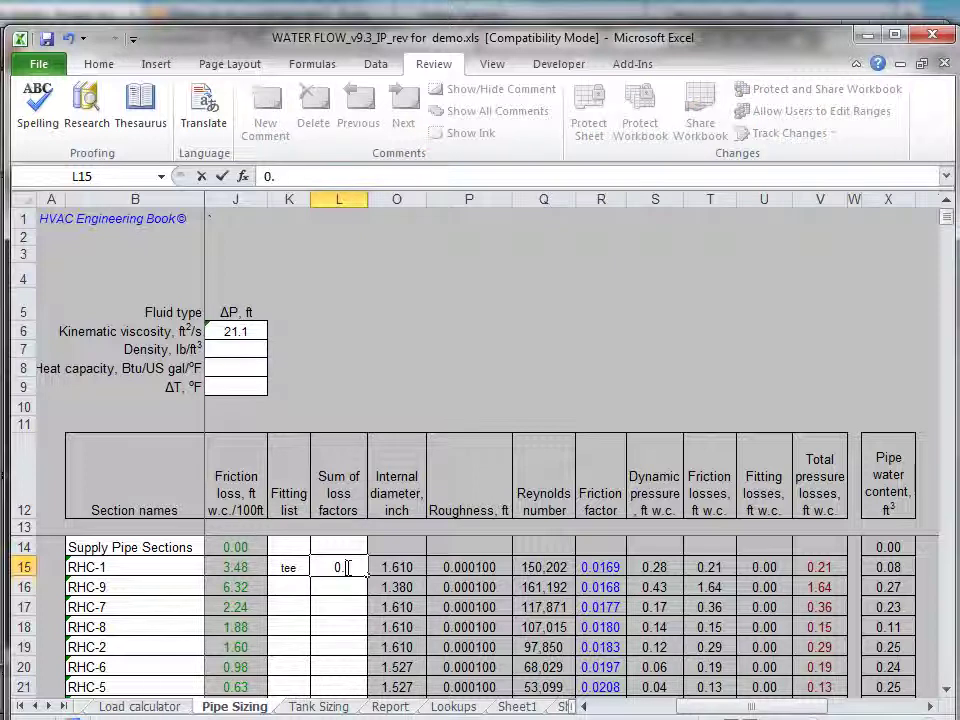
{"action": "left_click", "coordinate": [356, 588]}
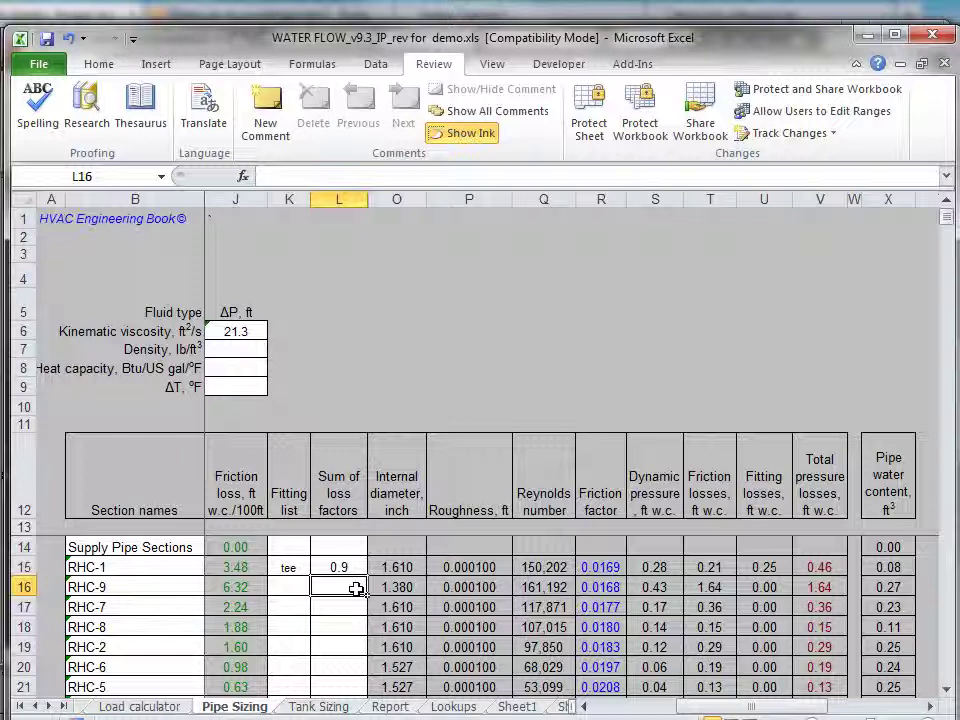
Step: Copy the tee and 0.9 loss factor to the remaining sections through RHC-5
{"action": "left_click", "coordinate": [288, 566]}
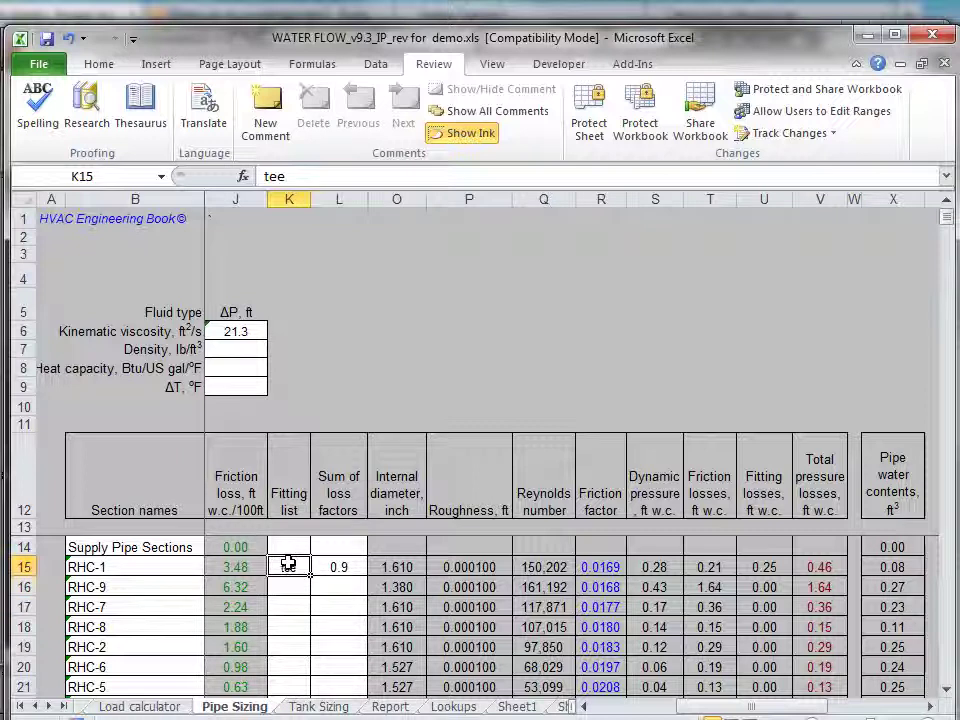
{"action": "left_click_drag", "start_coordinate": [288, 566], "coordinate": [343, 681]}
{"action": "key", "text": "ctrl+c"}
{"action": "key", "text": "ctrl+v"}
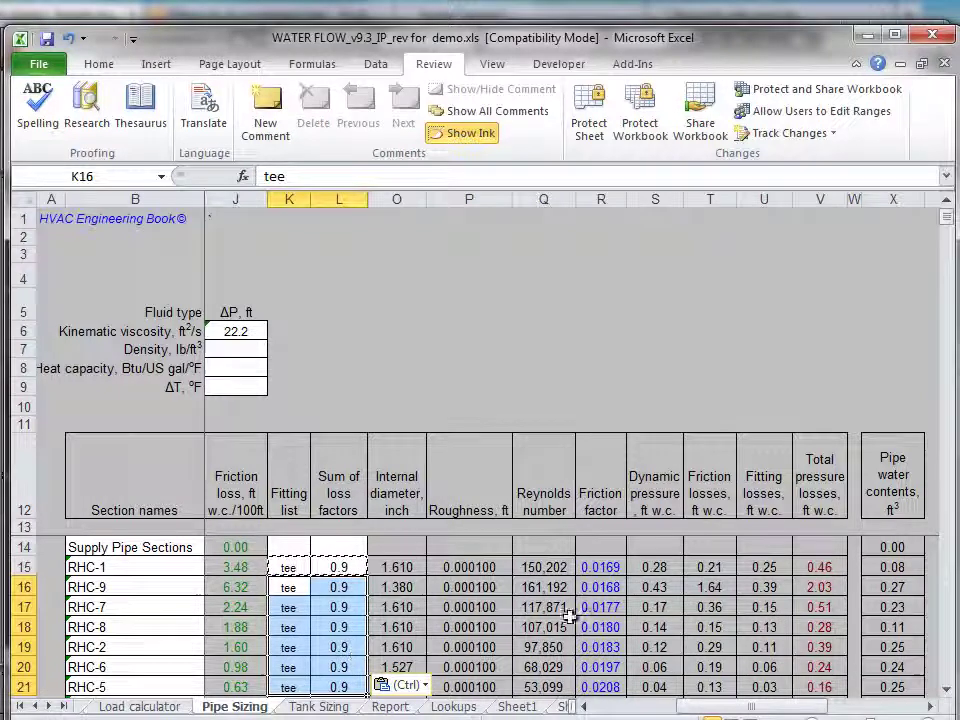
{"action": "left_click_drag", "start_coordinate": [741, 499], "coordinate": [808, 677]}
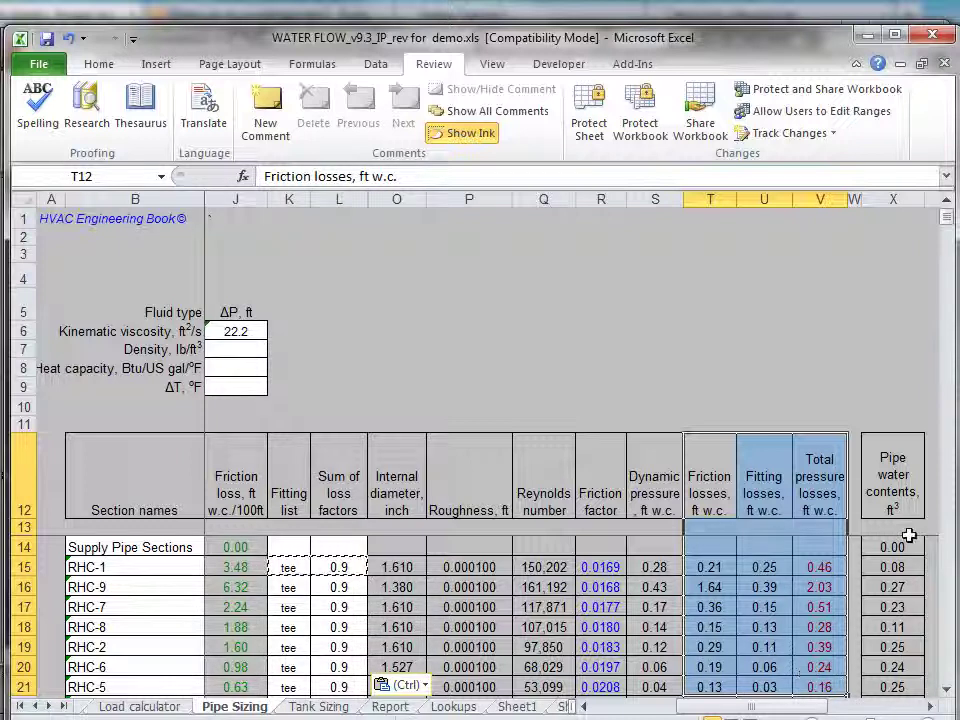
{"action": "left_click", "coordinate": [897, 492]}
{"action": "left_click_drag", "start_coordinate": [897, 492], "coordinate": [882, 682]}
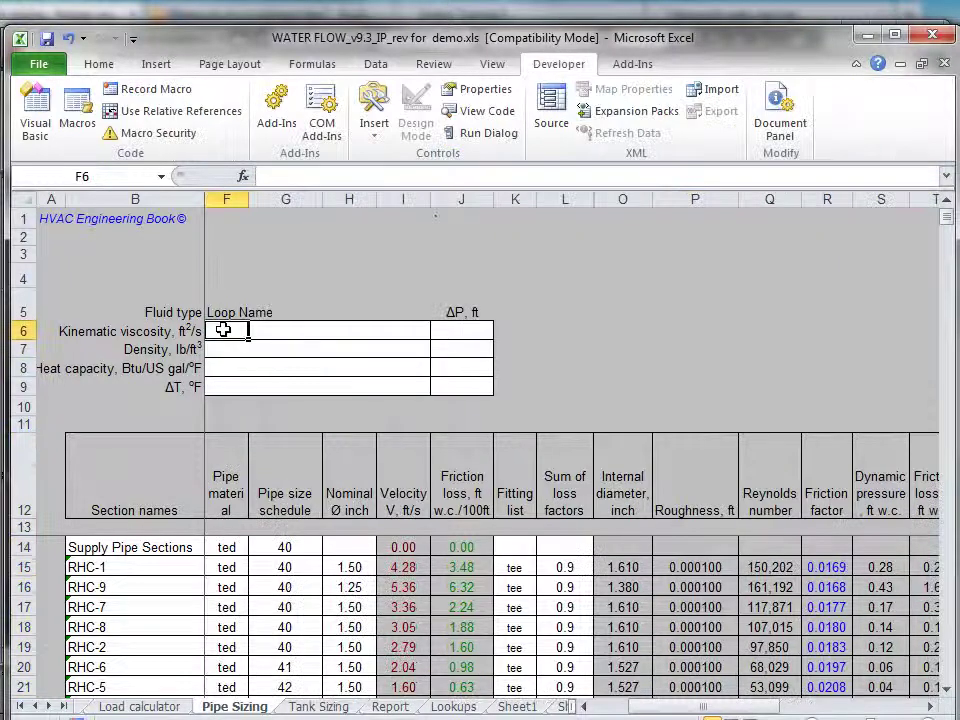
Step: Name the loop Reheat coil loop and set its ΔP to =SUM(V15:V21), giving 4.1 ft
{"action": "type", "text": "Re"}
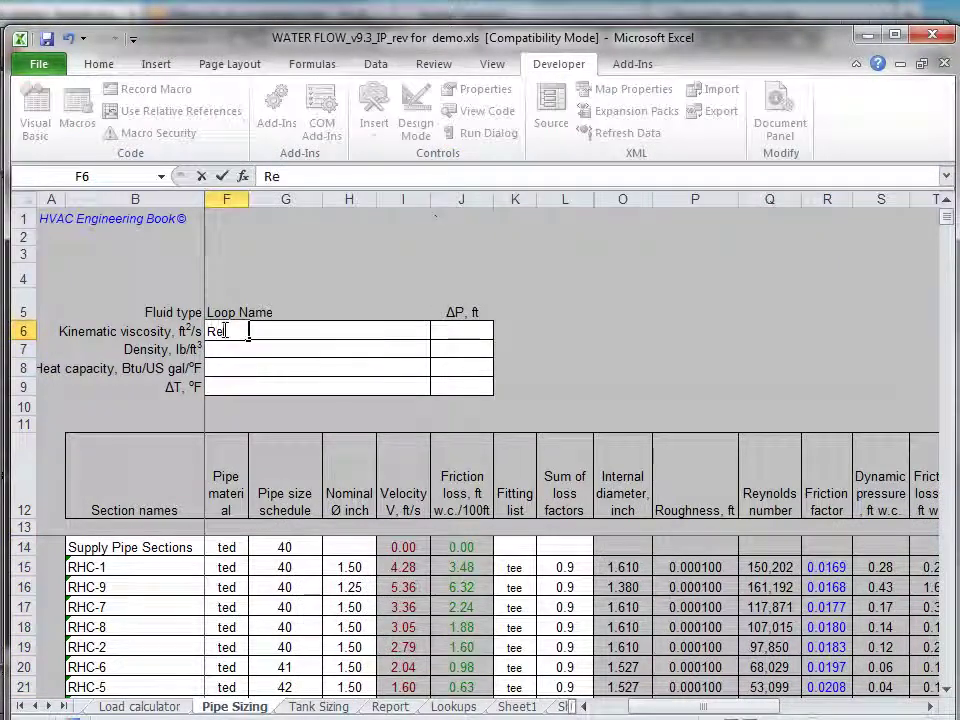
{"action": "type", "text": "heat coil loop"}
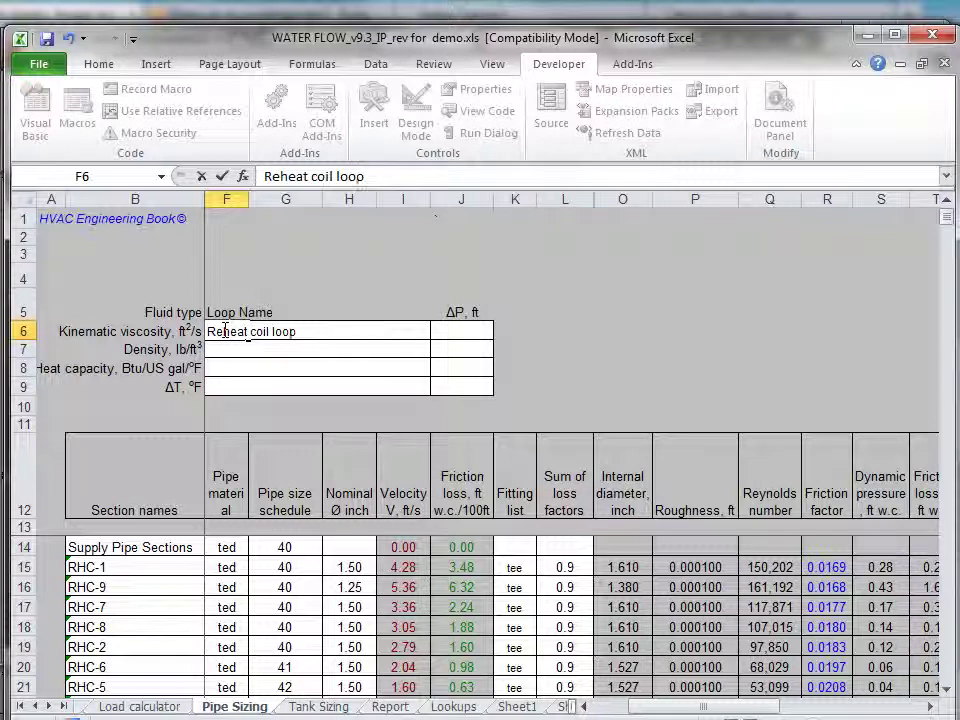
{"action": "left_click", "coordinate": [462, 332]}
{"action": "type", "text": "=sum("}
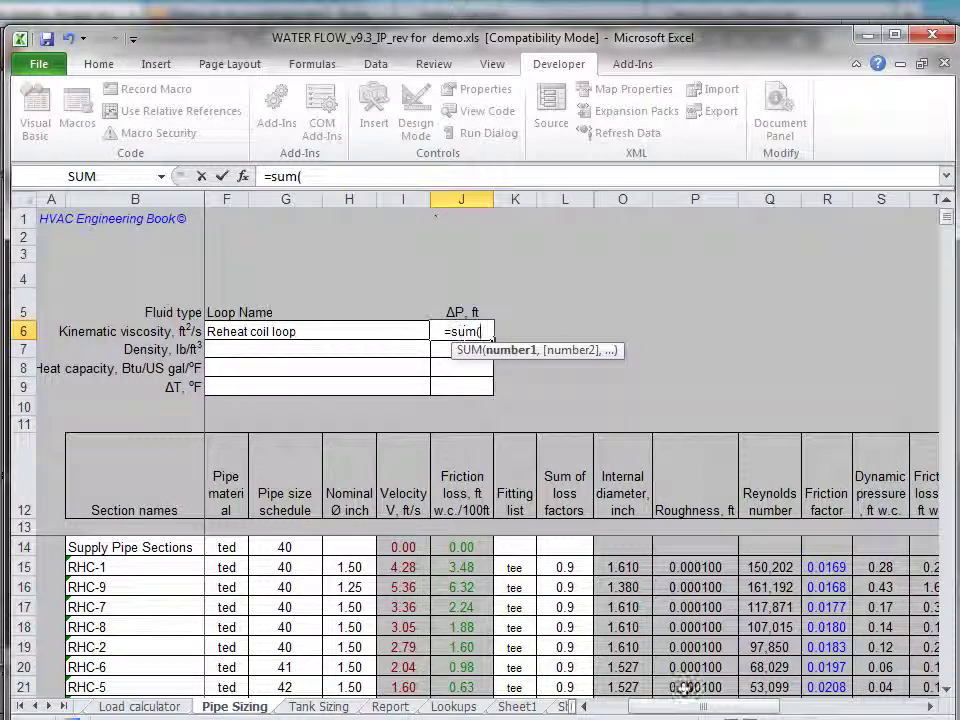
{"action": "left_click_drag", "start_coordinate": [703, 706], "coordinate": [760, 706]}
{"action": "left_click_drag", "start_coordinate": [771, 569], "coordinate": [760, 688]}
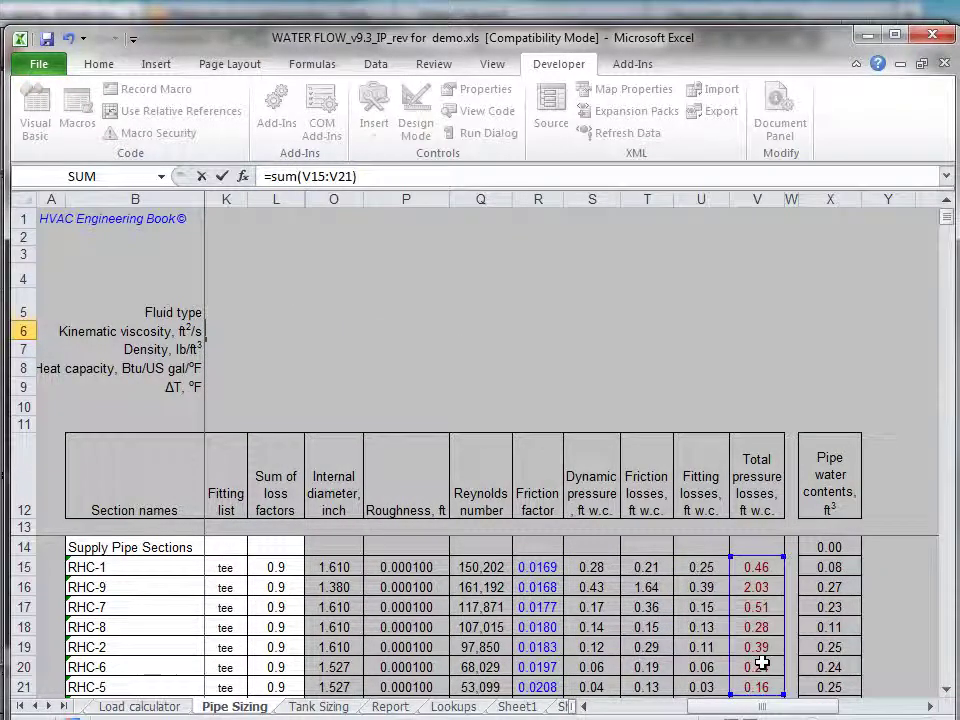
{"action": "key", "text": "Return"}
{"action": "left_click_drag", "start_coordinate": [585, 708], "coordinate": [585, 708]}
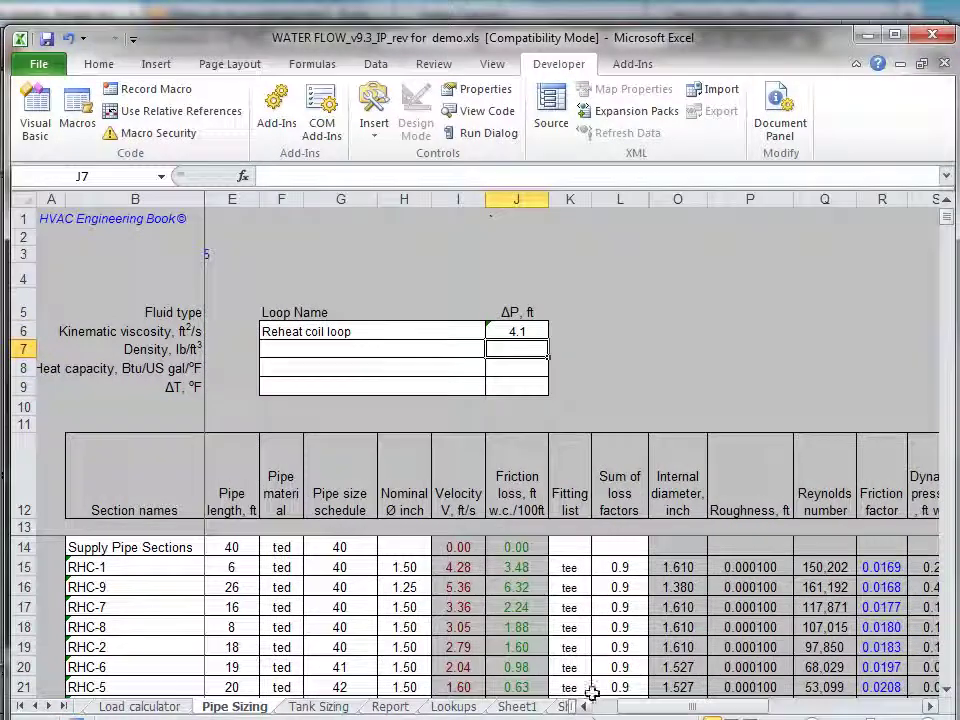
{"action": "left_click_drag", "start_coordinate": [283, 336], "coordinate": [512, 333]}
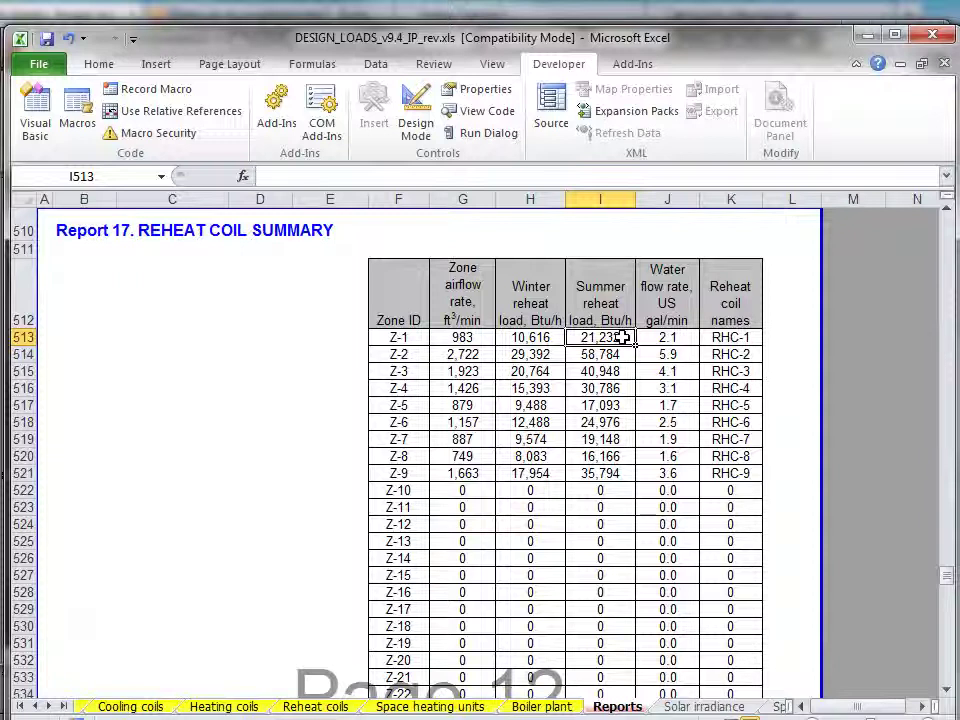
{"action": "left_click_drag", "start_coordinate": [622, 337], "coordinate": [607, 473]}
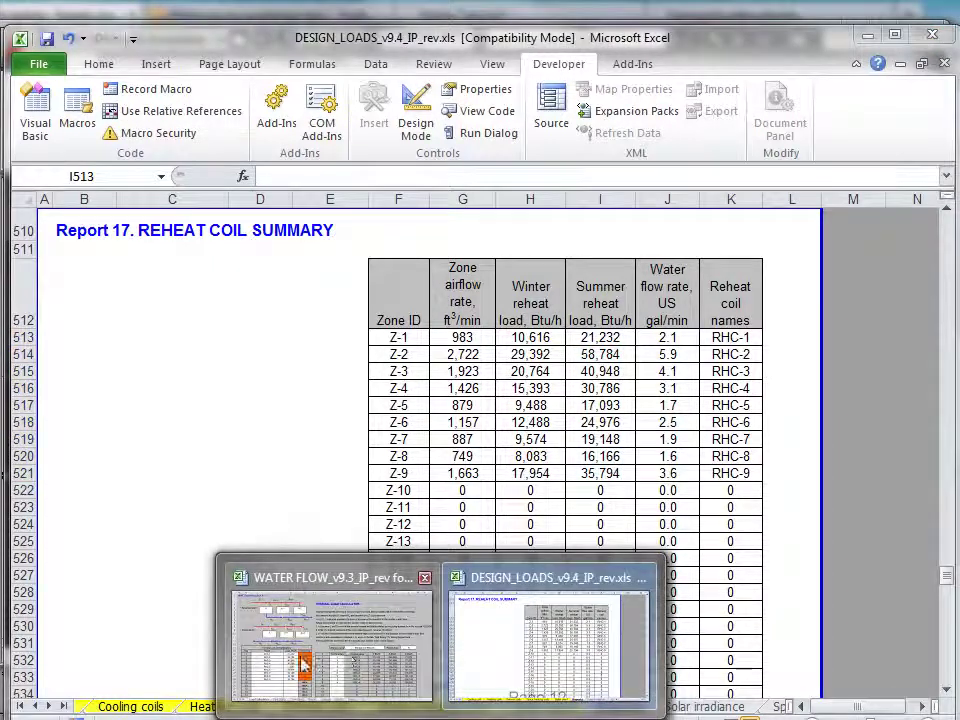
{"action": "left_click", "coordinate": [310, 660]}
{"action": "left_click_drag", "start_coordinate": [291, 491], "coordinate": [291, 613]}
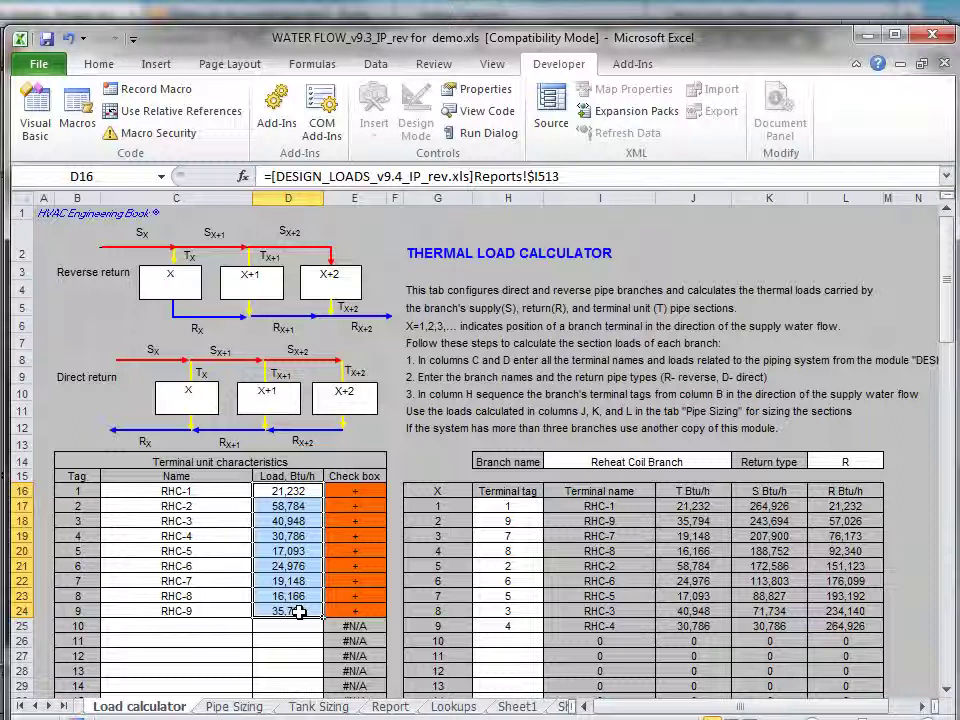
{"action": "left_click", "coordinate": [238, 706]}
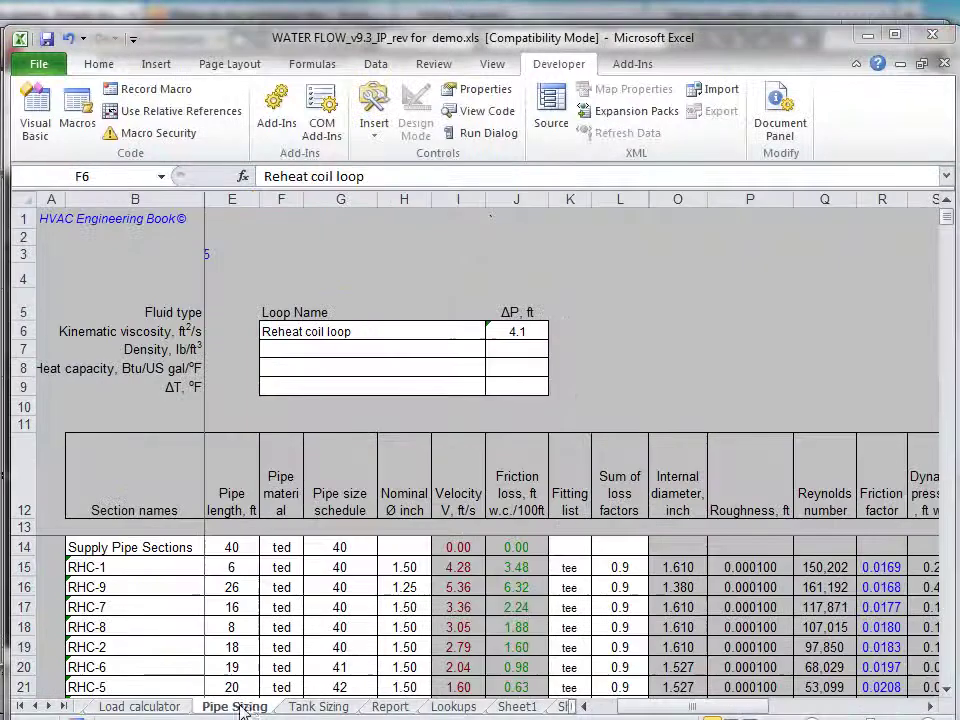
Step: Review the Report sheet's RHC-1 to RHC-4 results: load, flow, diameter and pressure losses
{"action": "left_click", "coordinate": [392, 706]}
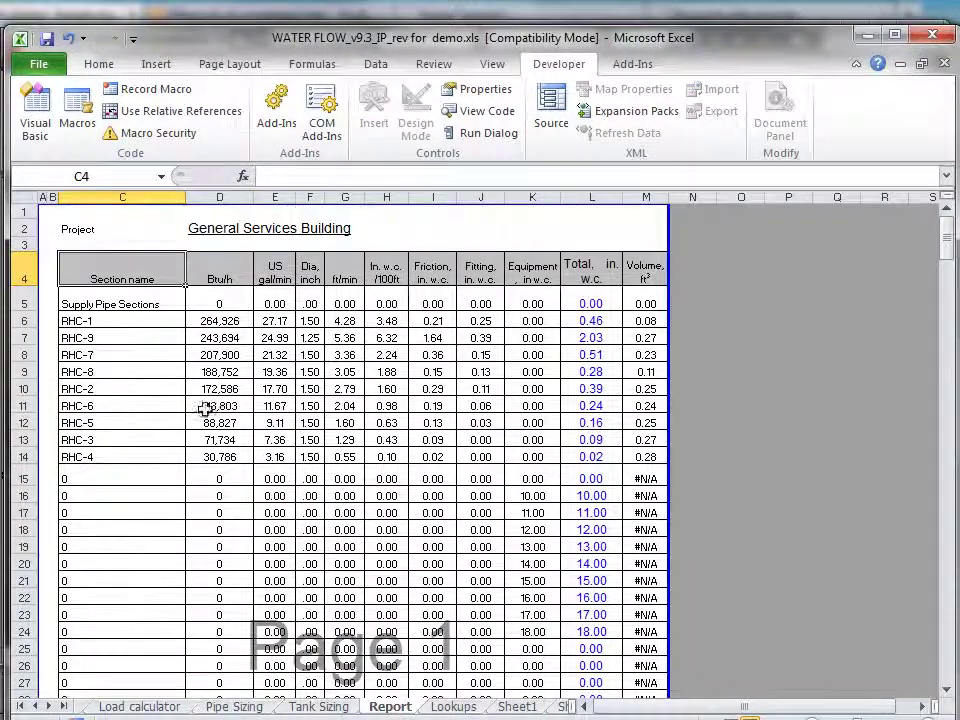
{"action": "left_click_drag", "start_coordinate": [131, 302], "coordinate": [647, 446]}
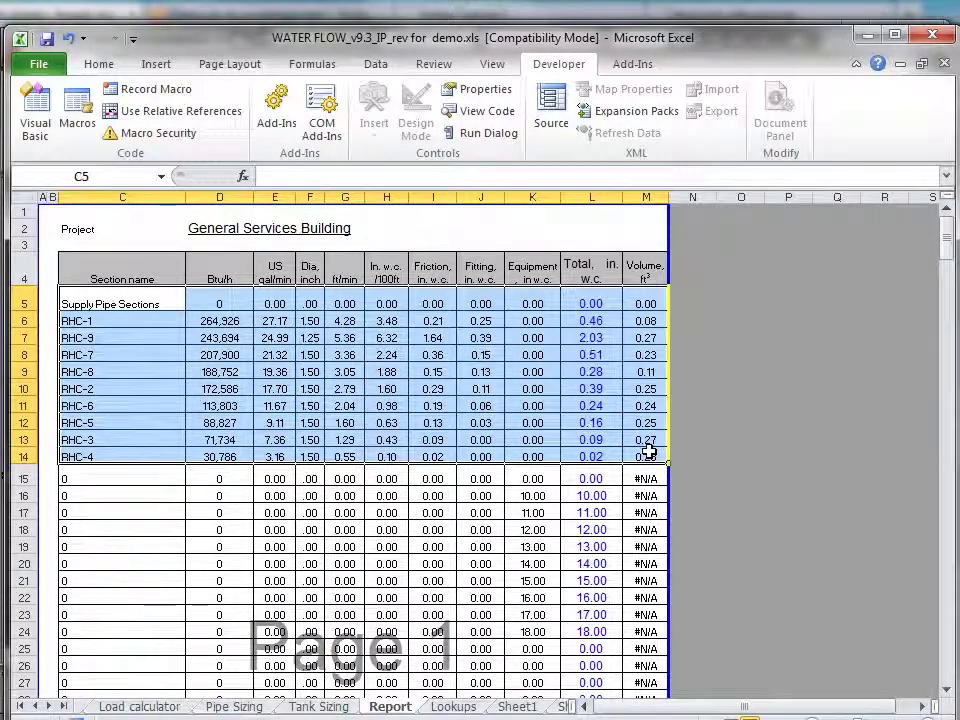